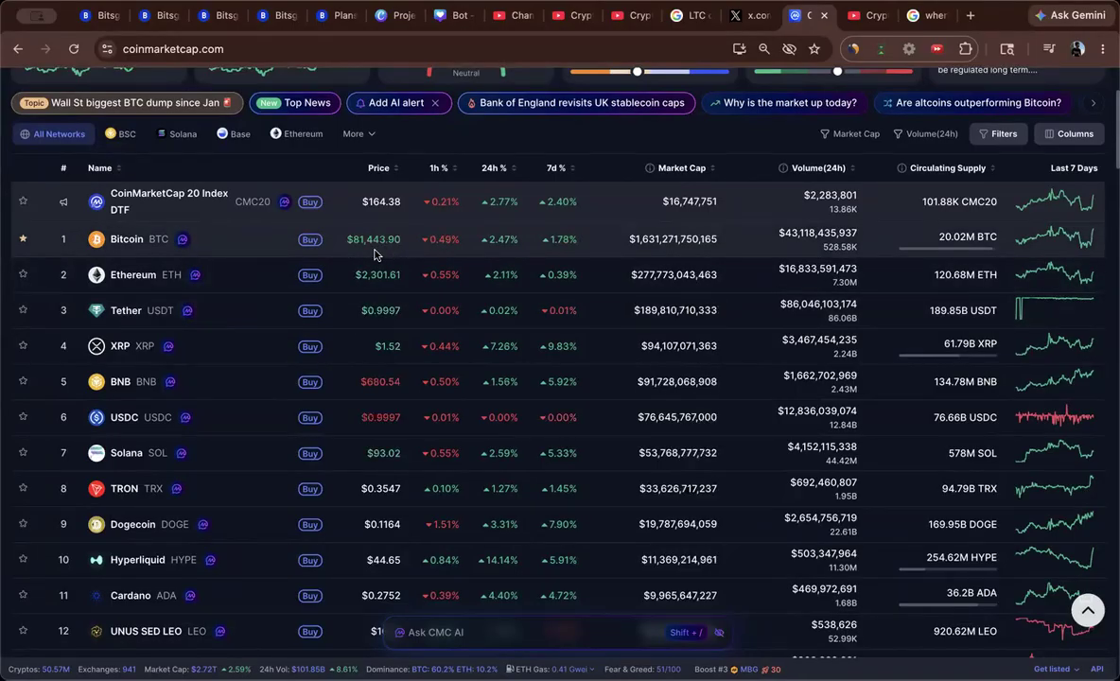
- Find Avalanche in the coin ranking and read the Google overview of its on-chain activity and total value locked
{"action": "scroll", "coordinate": [395, 261], "scroll_direction": "down", "scroll_amount": 5}
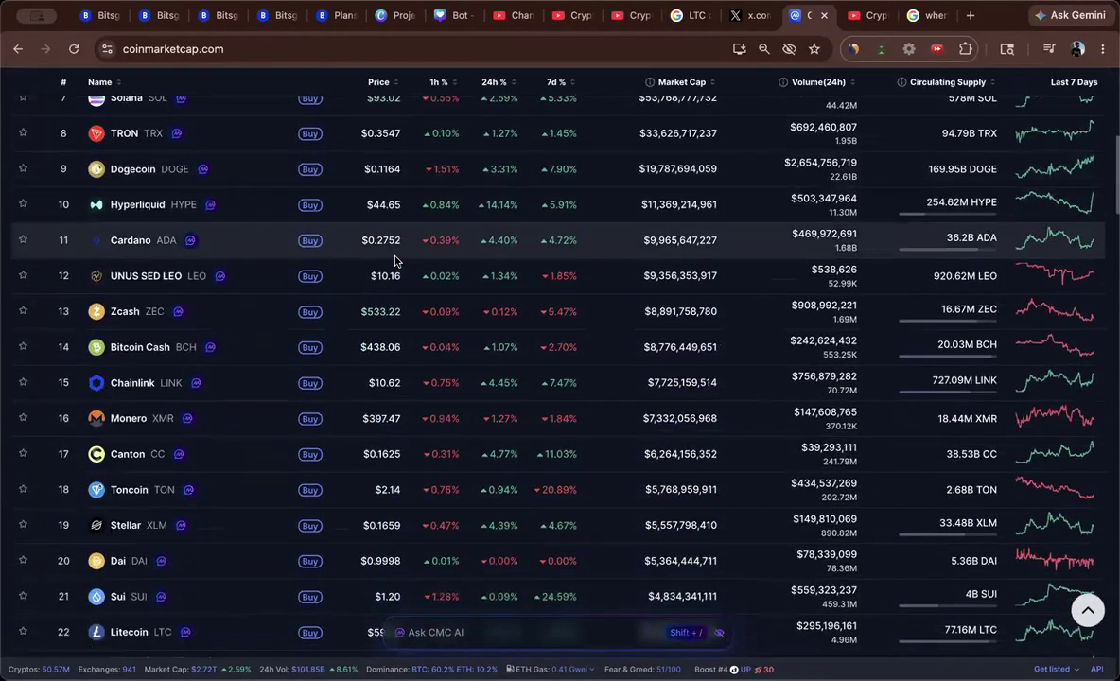
{"action": "scroll", "coordinate": [395, 261], "scroll_direction": "down", "scroll_amount": 1}
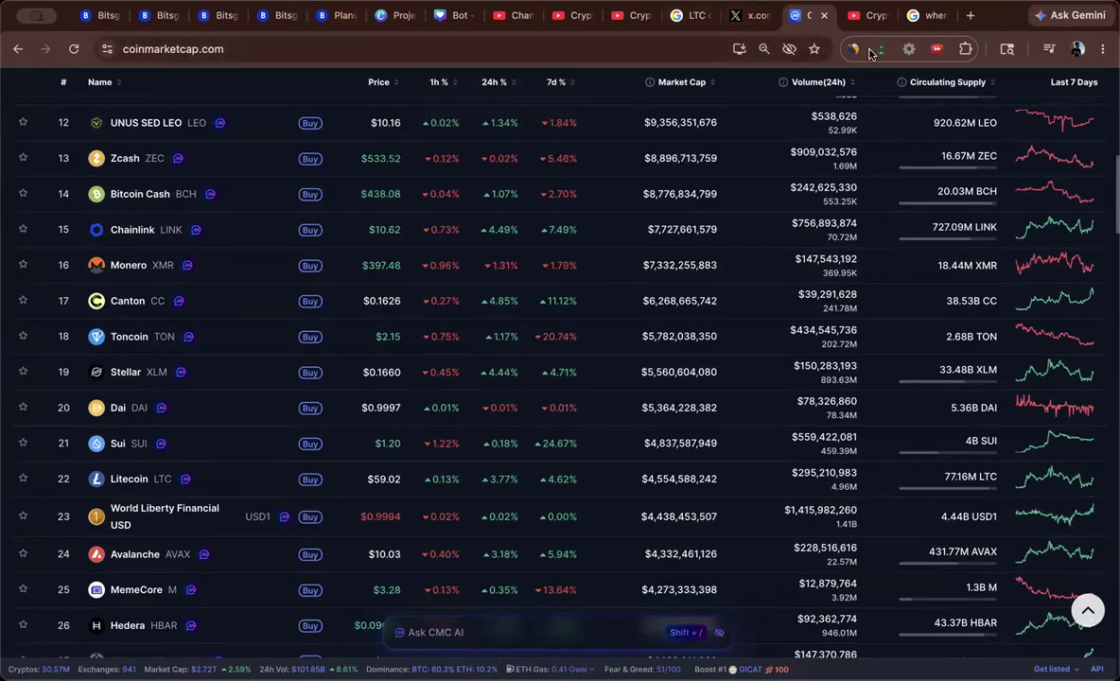
{"action": "left_click", "coordinate": [924, 13]}
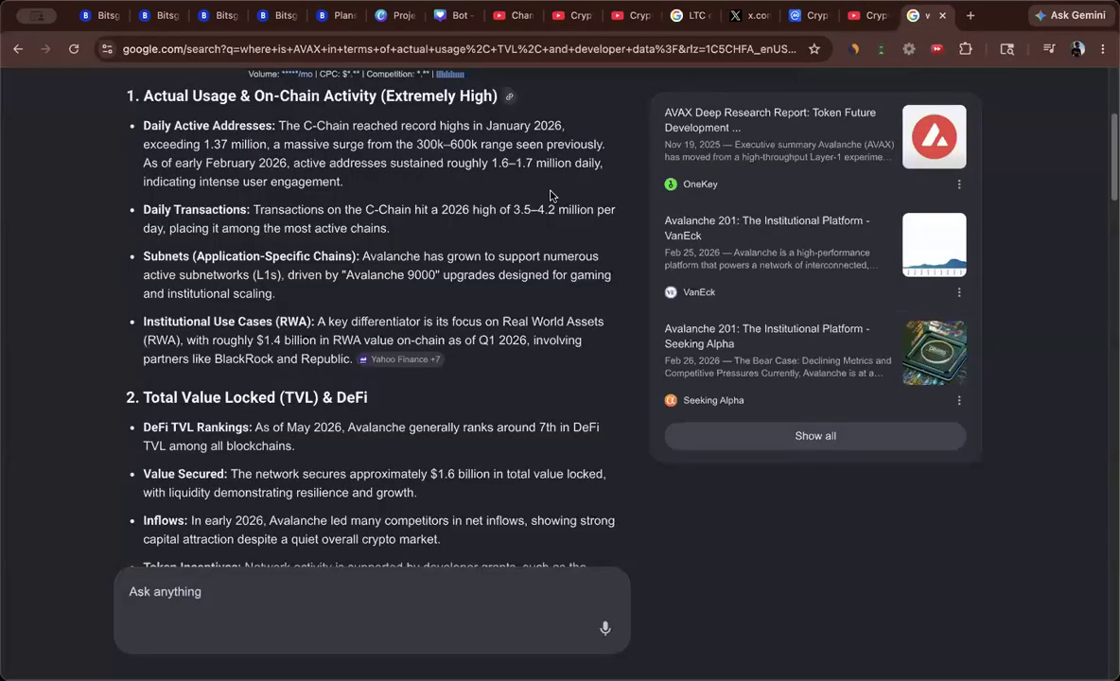
{"action": "scroll", "coordinate": [462, 241], "scroll_direction": "up", "scroll_amount": 1}
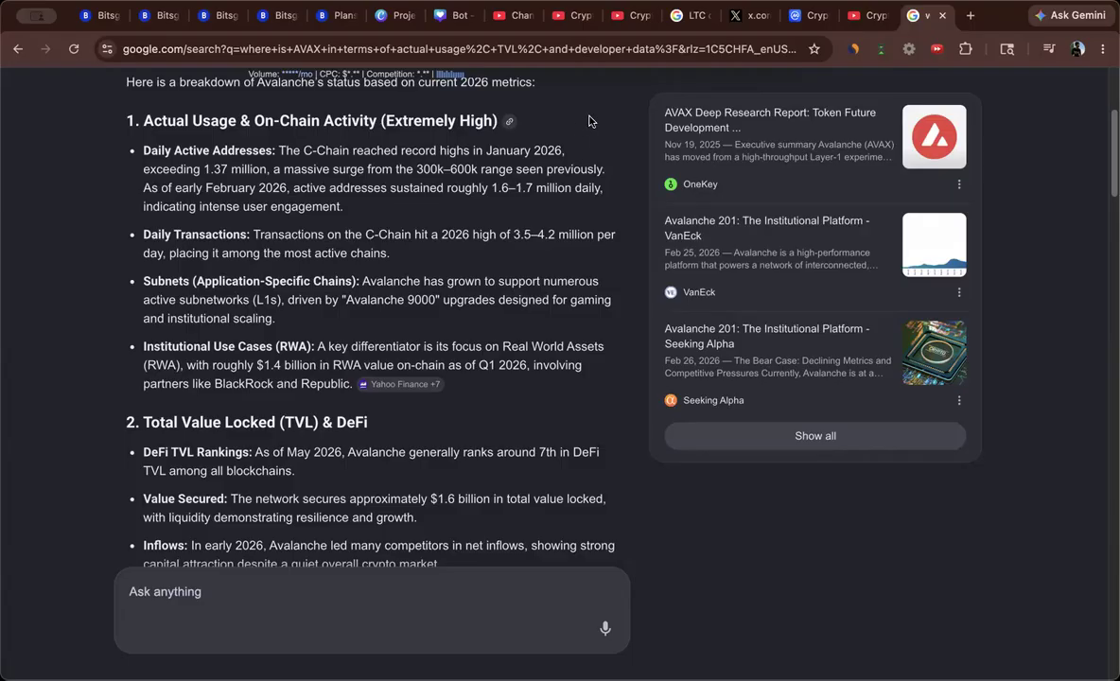
{"action": "scroll", "coordinate": [568, 132], "scroll_direction": "down", "scroll_amount": 1}
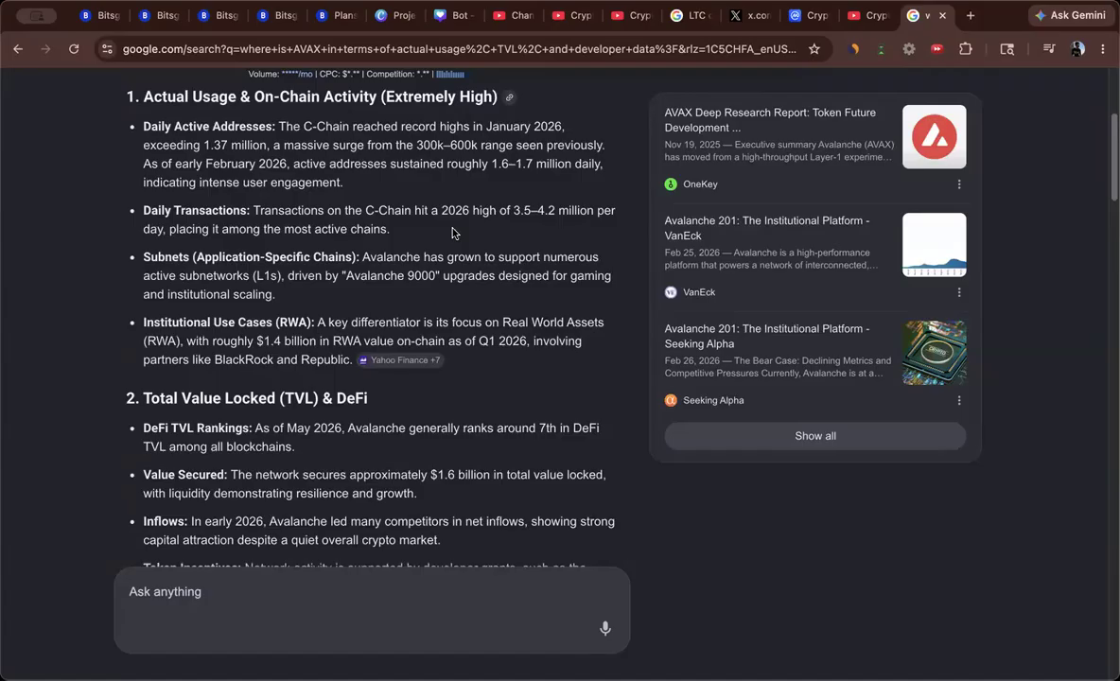
{"action": "scroll", "coordinate": [453, 233], "scroll_direction": "up", "scroll_amount": 1}
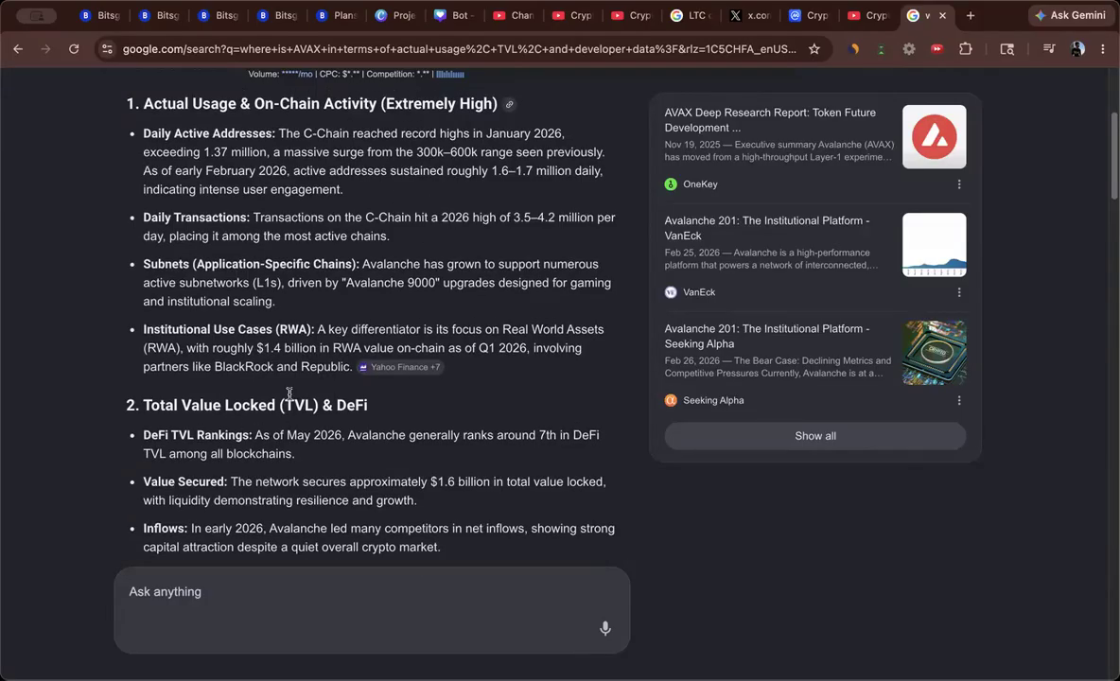
{"action": "scroll", "coordinate": [357, 391], "scroll_direction": "up", "scroll_amount": 2}
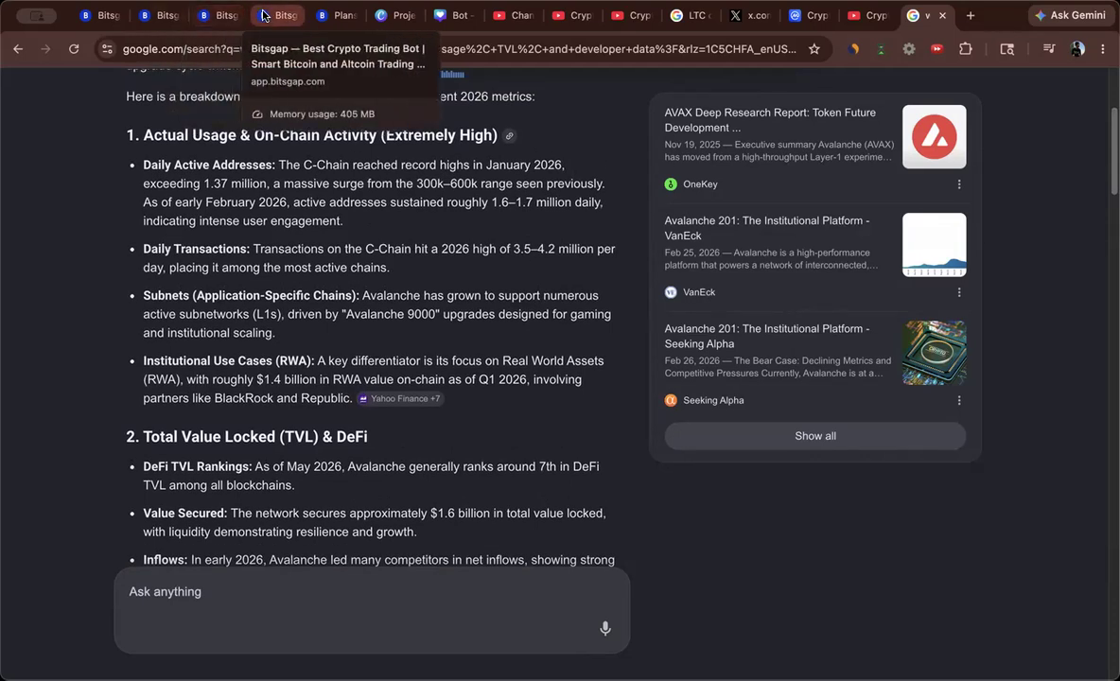
- Switch to the Bitsgap AVAX/USDT grid bot chart and examine the price history back to 2022, including the late-2023 low
{"action": "left_click", "coordinate": [161, 16]}
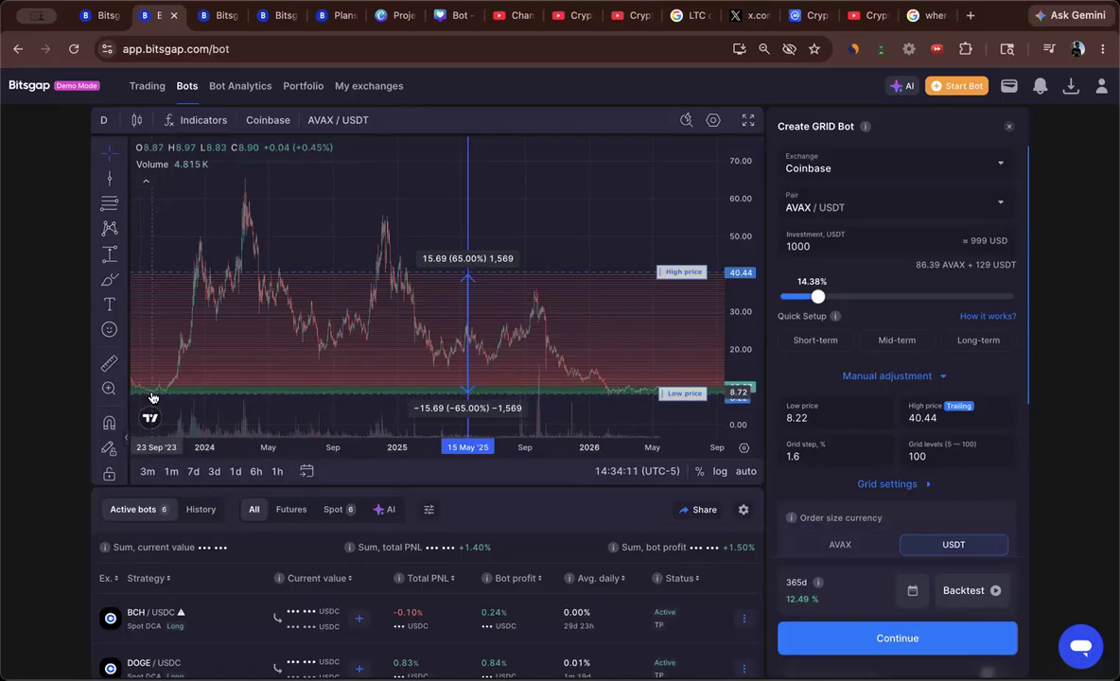
{"action": "left_click_drag", "start_coordinate": [151, 399], "coordinate": [392, 404]}
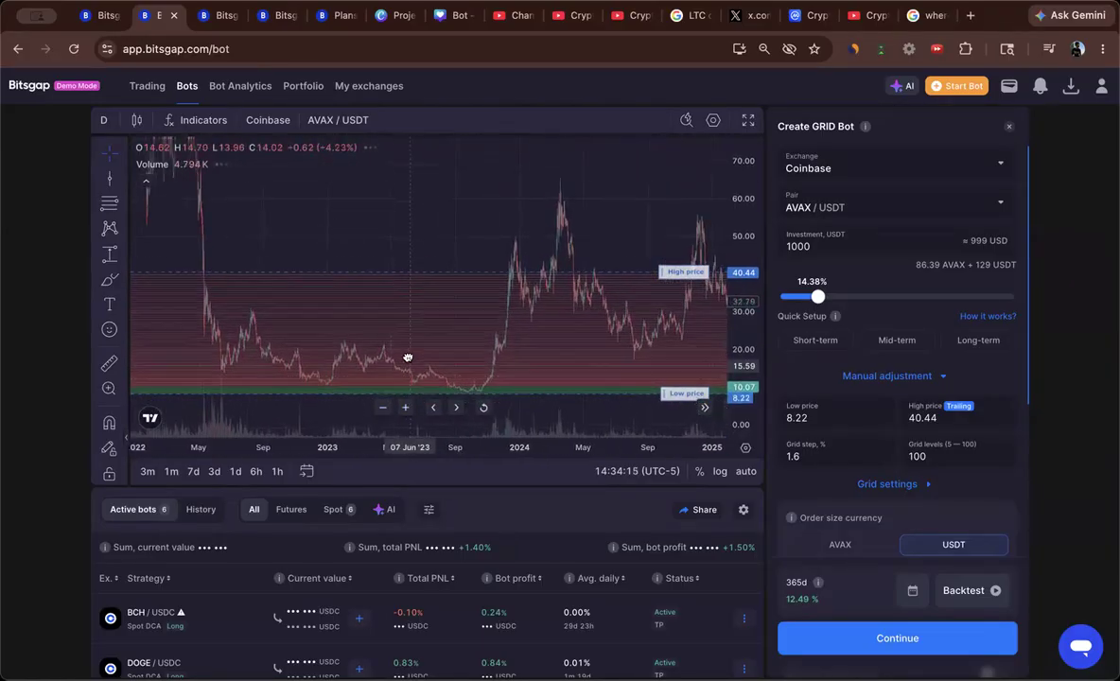
{"action": "left_click_drag", "start_coordinate": [407, 358], "coordinate": [397, 333]}
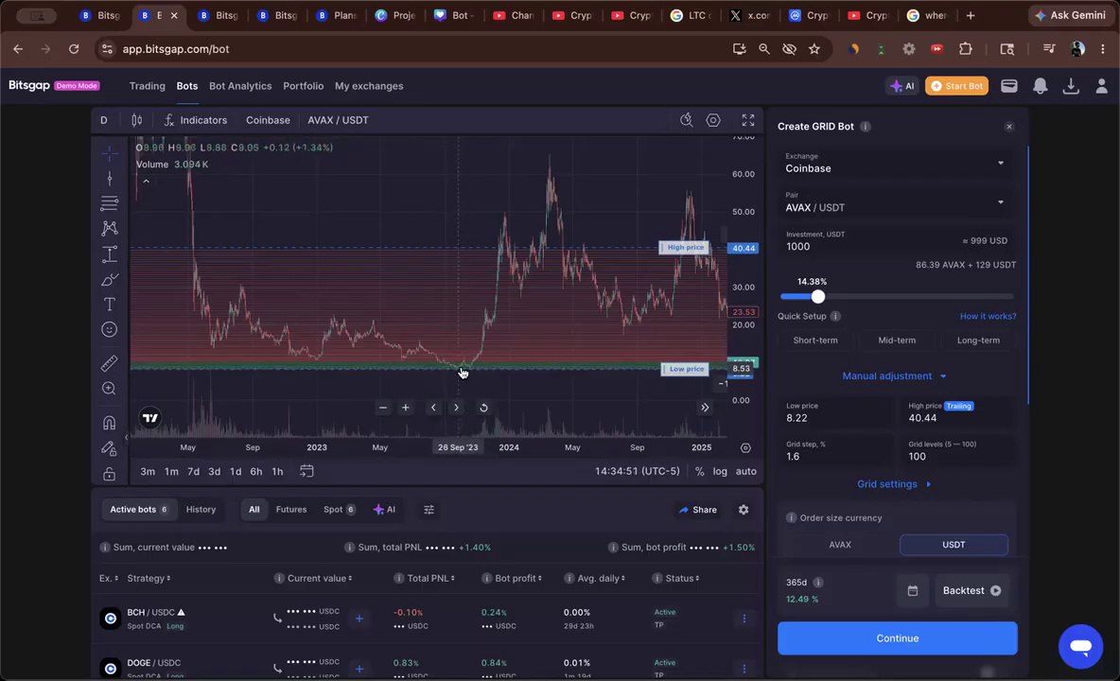
{"action": "left_click_drag", "start_coordinate": [501, 353], "coordinate": [382, 351]}
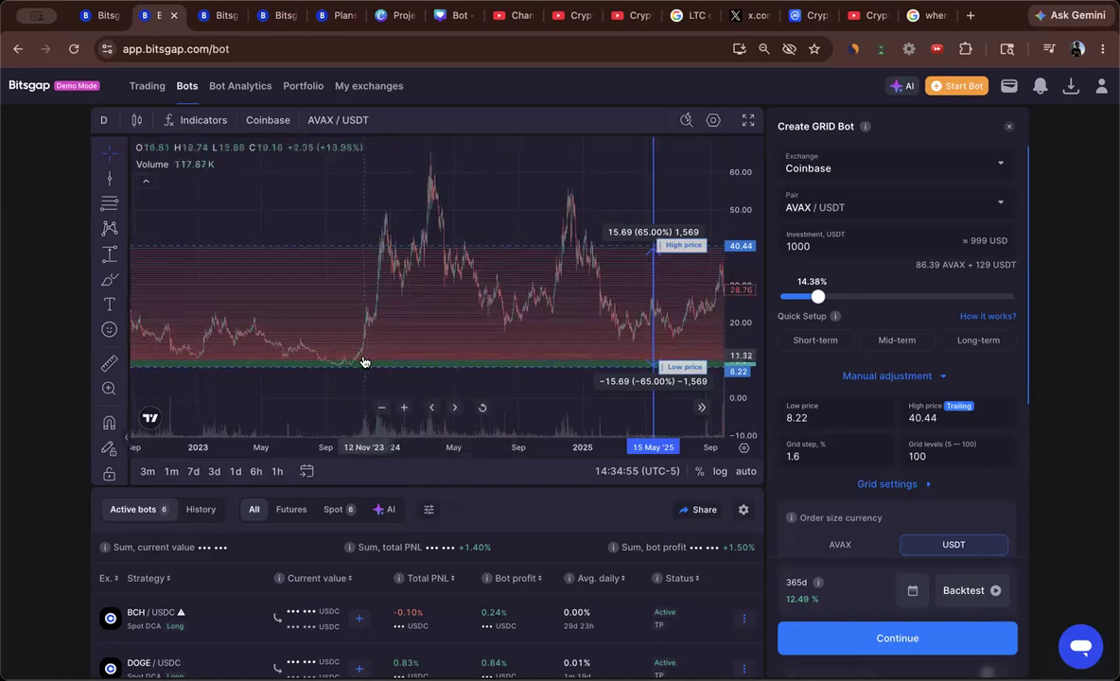
{"action": "left_click_drag", "start_coordinate": [427, 329], "coordinate": [383, 327]}
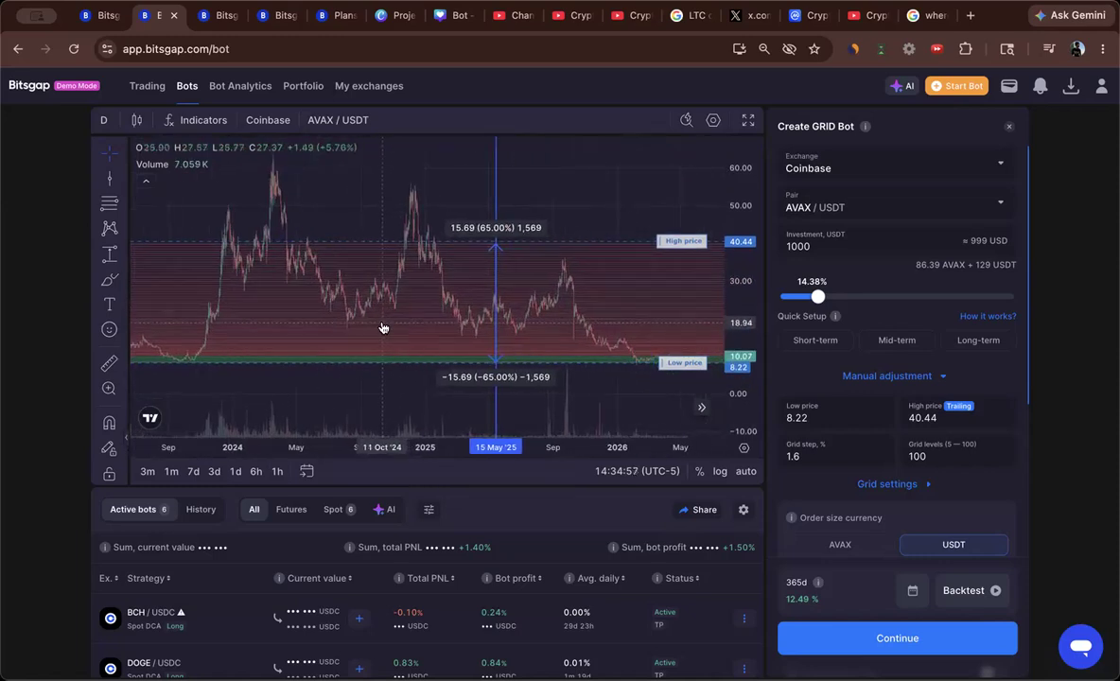
{"action": "left_click_drag", "start_coordinate": [740, 304], "coordinate": [742, 258]}
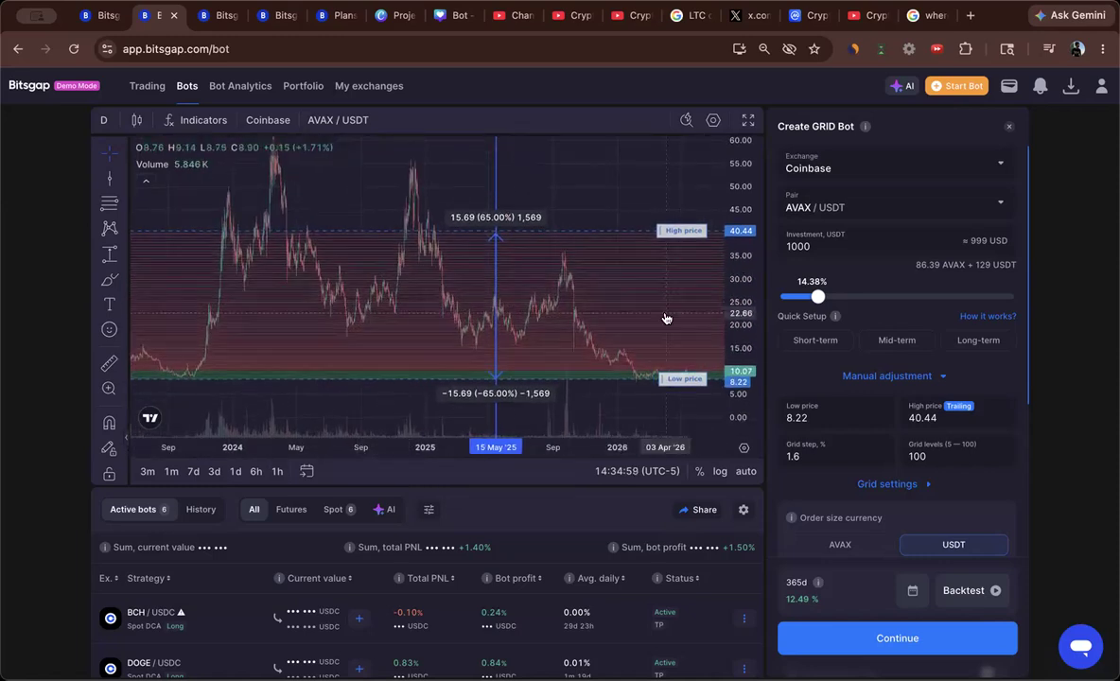
{"action": "left_click_drag", "start_coordinate": [650, 315], "coordinate": [622, 304]}
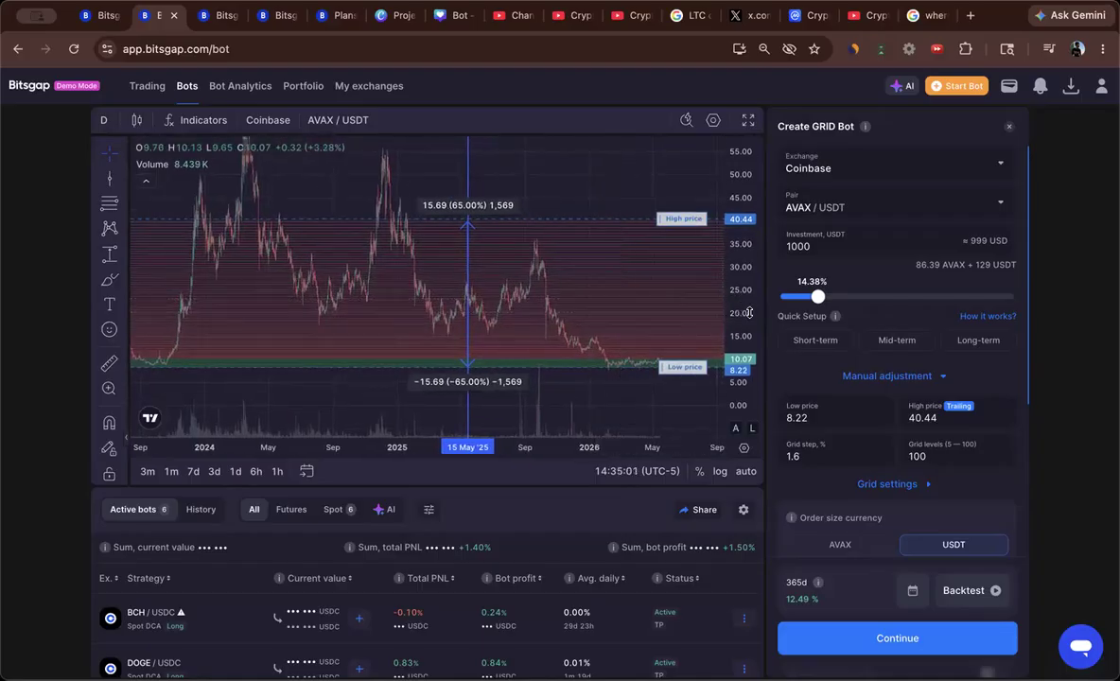
- Examine the AVAX/USDT price action from early 2025 to May 2026 against the bot's grid range
{"action": "left_click_drag", "start_coordinate": [743, 303], "coordinate": [737, 330]}
{"action": "left_click_drag", "start_coordinate": [625, 290], "coordinate": [543, 292]}
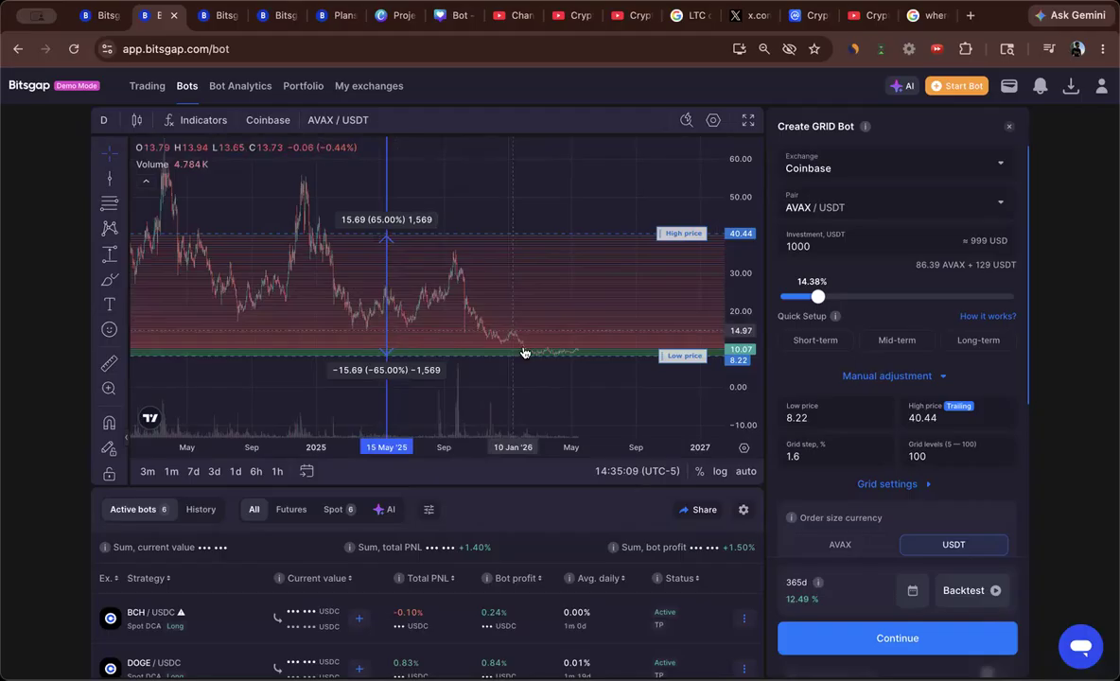
{"action": "left_click_drag", "start_coordinate": [560, 448], "coordinate": [457, 448]}
{"action": "left_click_drag", "start_coordinate": [427, 283], "coordinate": [576, 280]}
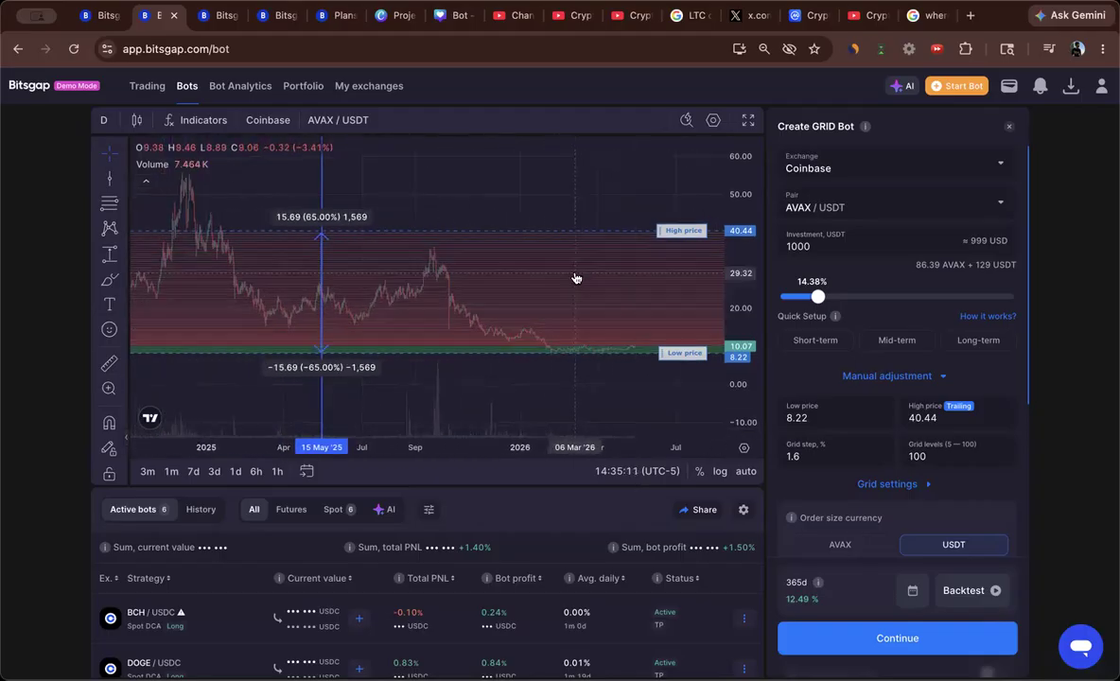
{"action": "left_click_drag", "start_coordinate": [520, 446], "coordinate": [483, 448]}
{"action": "left_click_drag", "start_coordinate": [496, 303], "coordinate": [591, 303]}
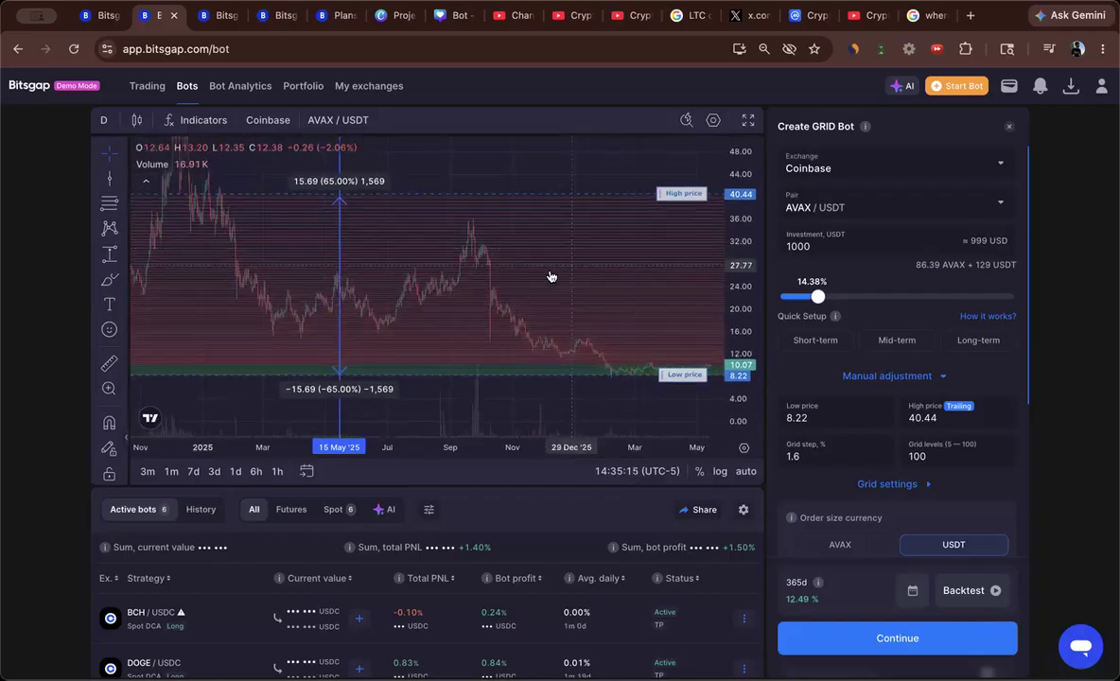
{"action": "left_click_drag", "start_coordinate": [746, 302], "coordinate": [744, 248]}
{"action": "left_click_drag", "start_coordinate": [610, 255], "coordinate": [624, 256]}
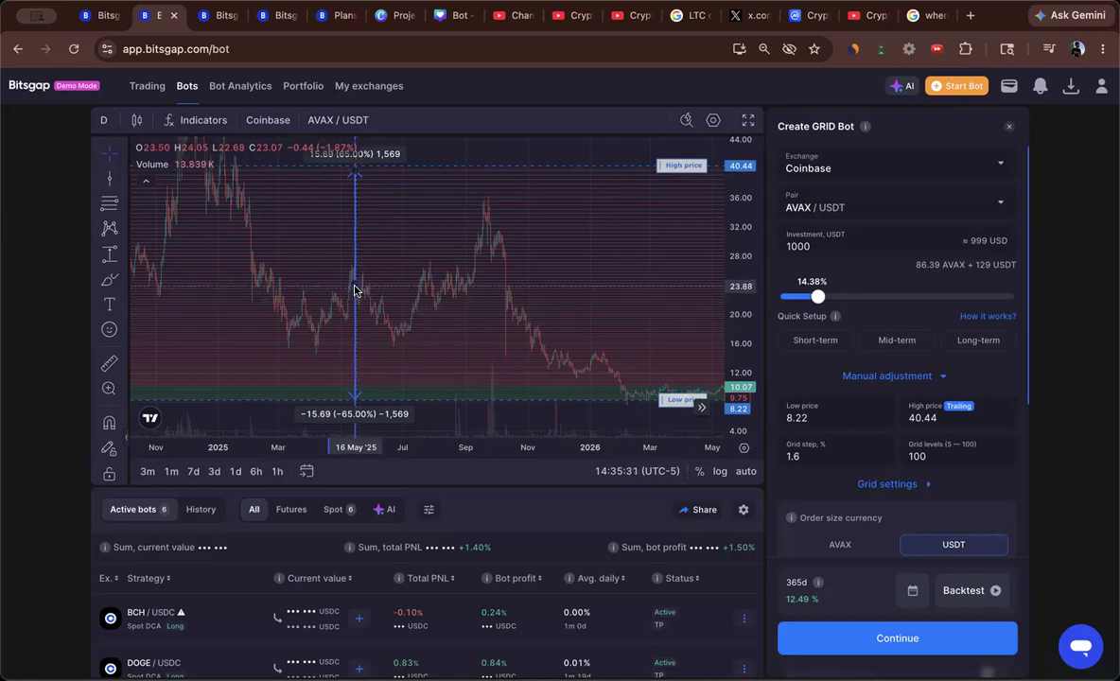
{"action": "scroll", "coordinate": [555, 297], "scroll_direction": "right", "scroll_amount": 3}
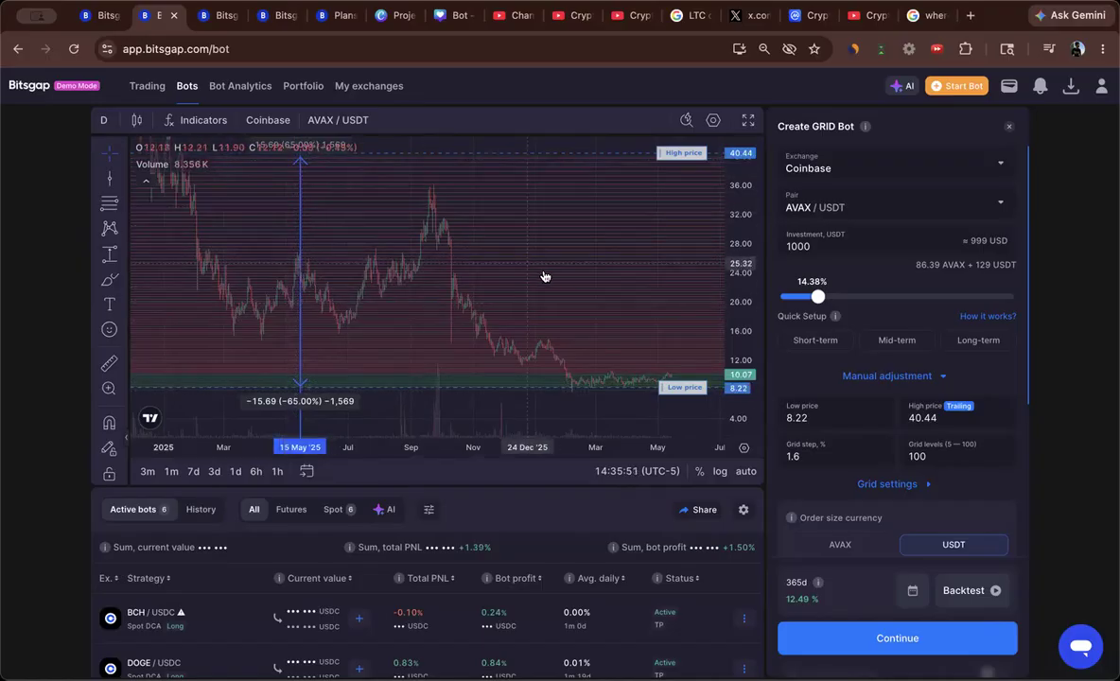
{"action": "left_click_drag", "start_coordinate": [567, 322], "coordinate": [538, 312]}
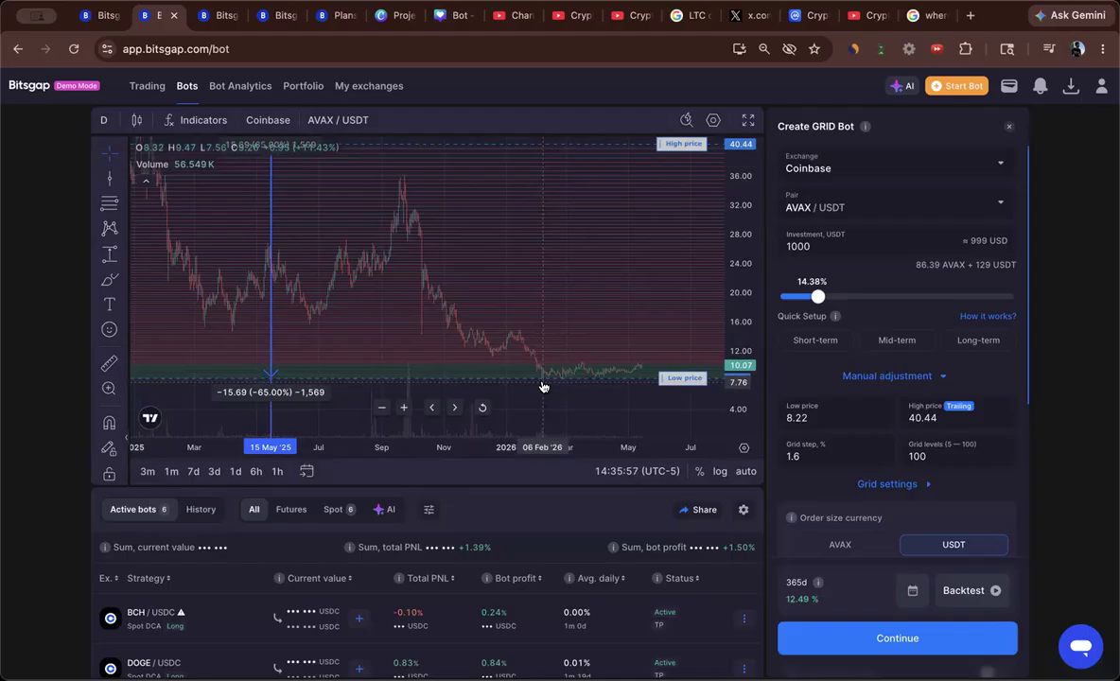
- Extend the downward price-range measurement at 15 May '25 to about −65.82%, near the grid's low price line
{"action": "left_click_drag", "start_coordinate": [591, 399], "coordinate": [566, 353]}
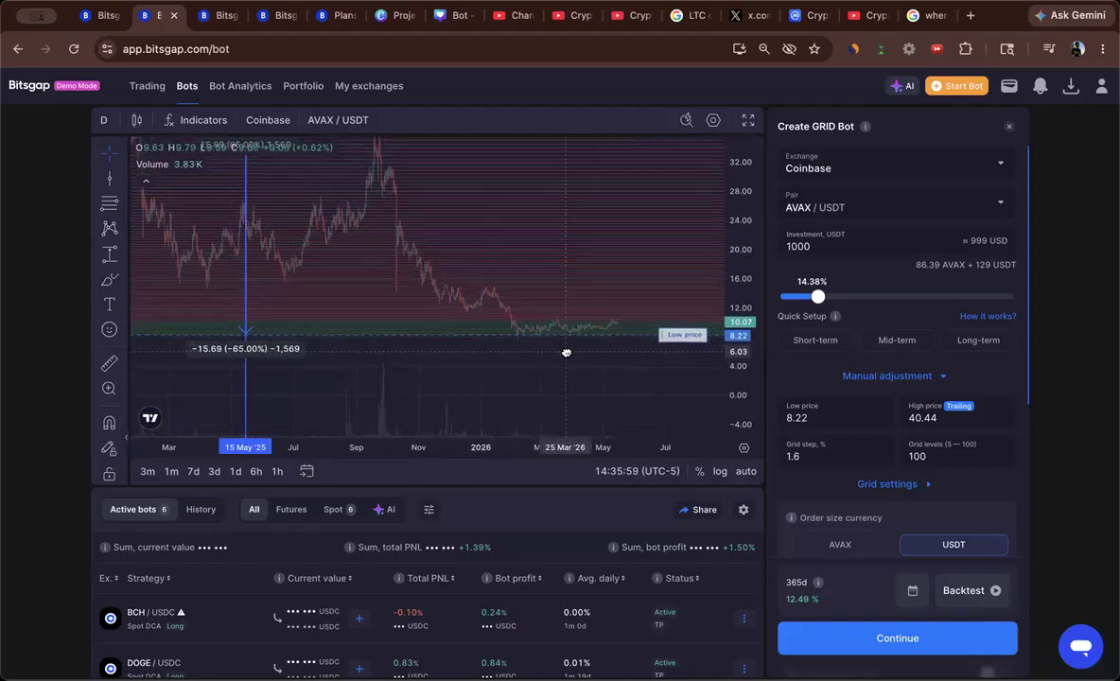
{"action": "left_click_drag", "start_coordinate": [732, 389], "coordinate": [738, 235]}
{"action": "left_click_drag", "start_coordinate": [665, 290], "coordinate": [664, 237]}
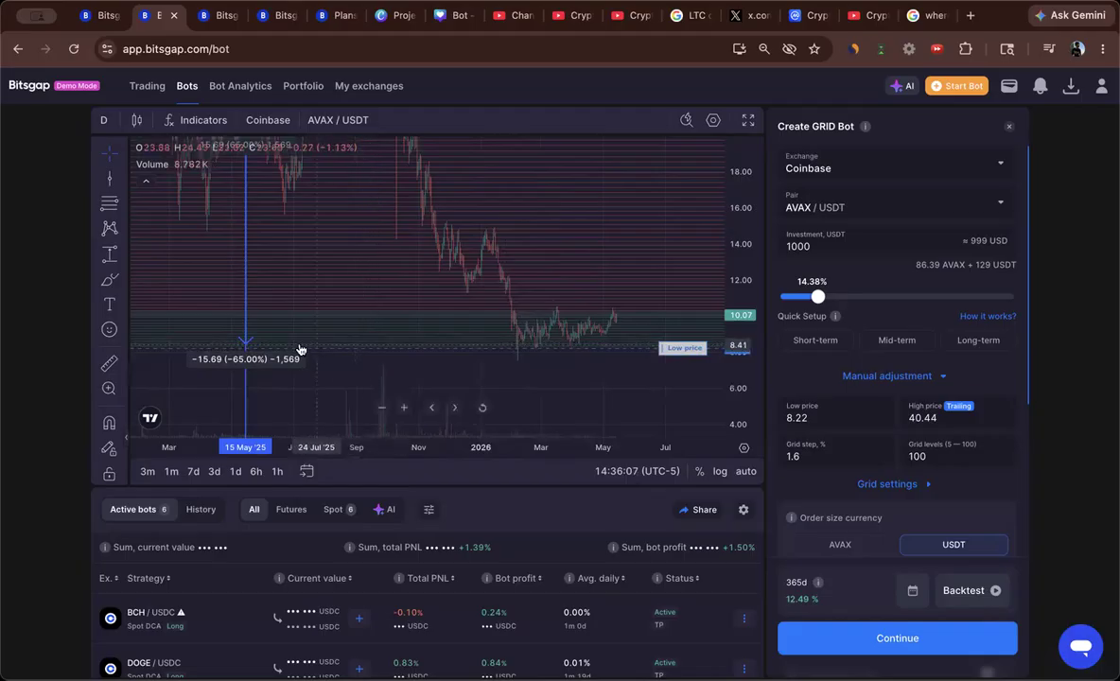
{"action": "left_click", "coordinate": [246, 350]}
{"action": "left_click_drag", "start_coordinate": [246, 348], "coordinate": [246, 350]}
{"action": "left_click", "coordinate": [348, 395]}
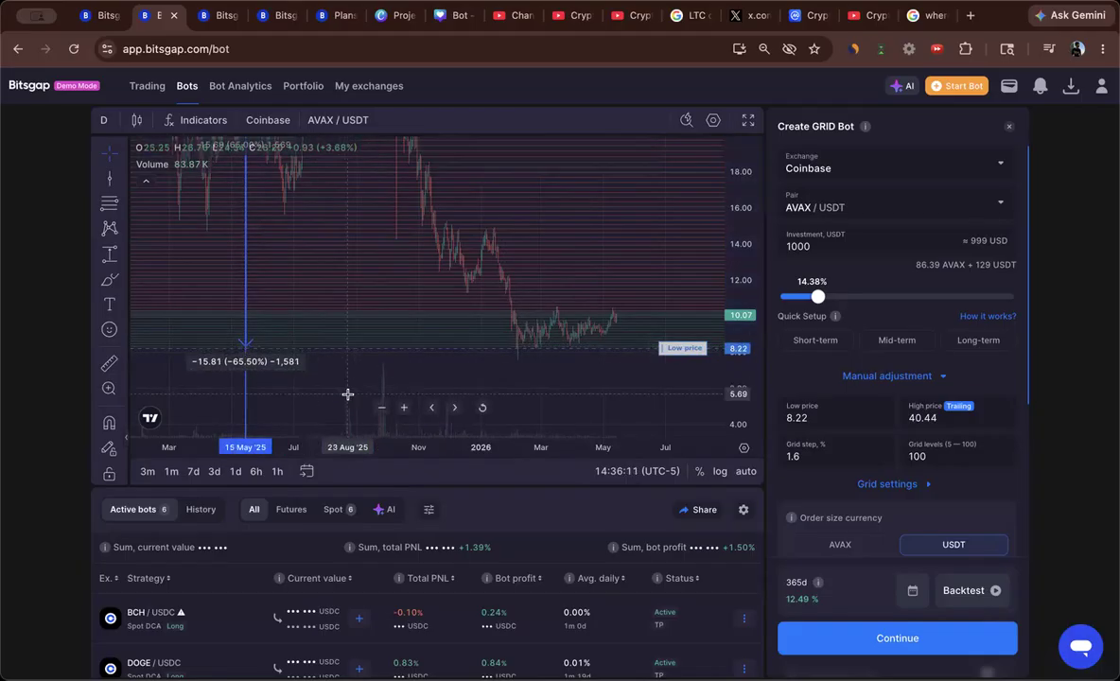
{"action": "left_click", "coordinate": [246, 350]}
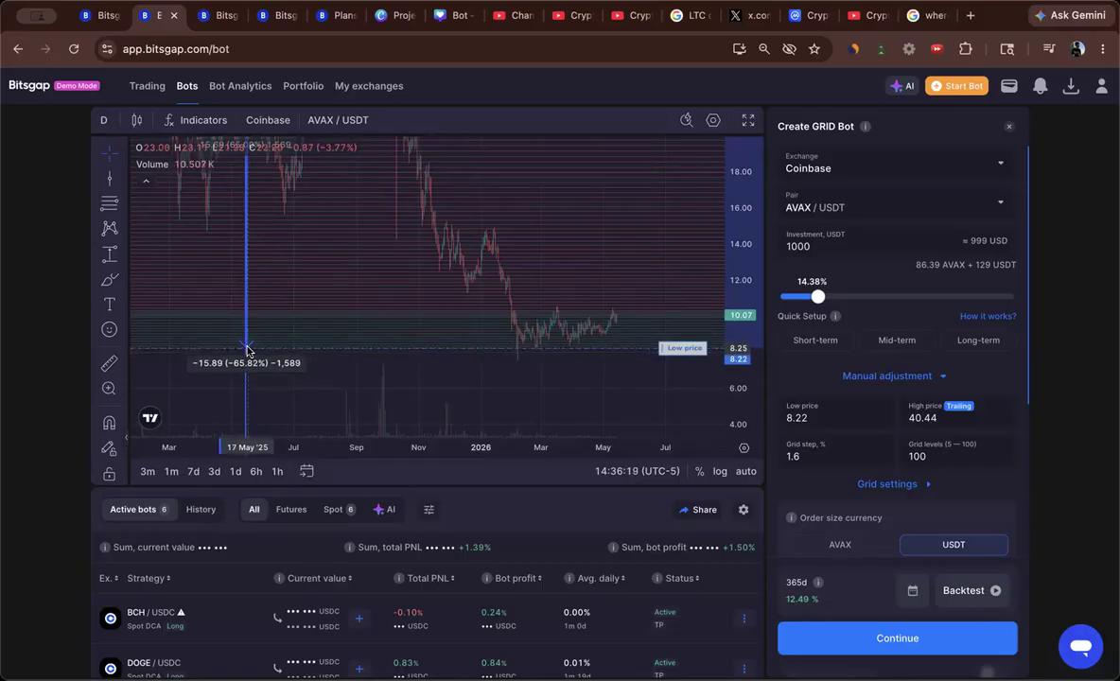
{"action": "left_click", "coordinate": [247, 350]}
{"action": "left_click", "coordinate": [384, 380]}
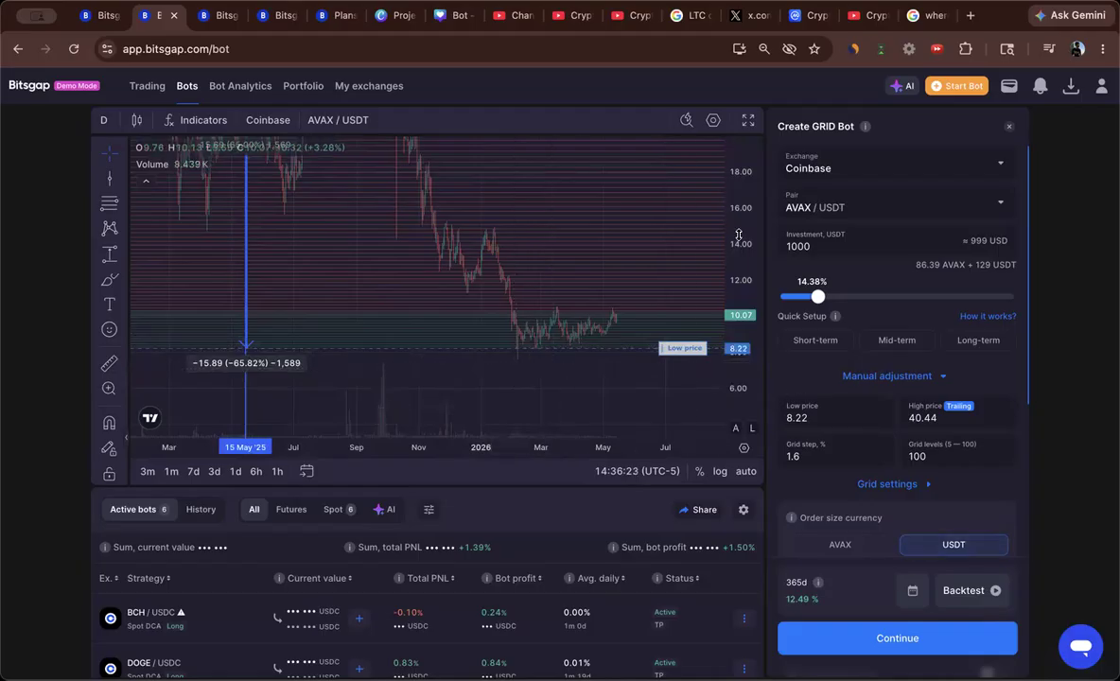
- Compare AVAX price lows from 2022 to 2026 with the grid's low price across the wider chart history
{"action": "left_click_drag", "start_coordinate": [739, 234], "coordinate": [733, 336]}
{"action": "left_click_drag", "start_coordinate": [595, 291], "coordinate": [609, 354]}
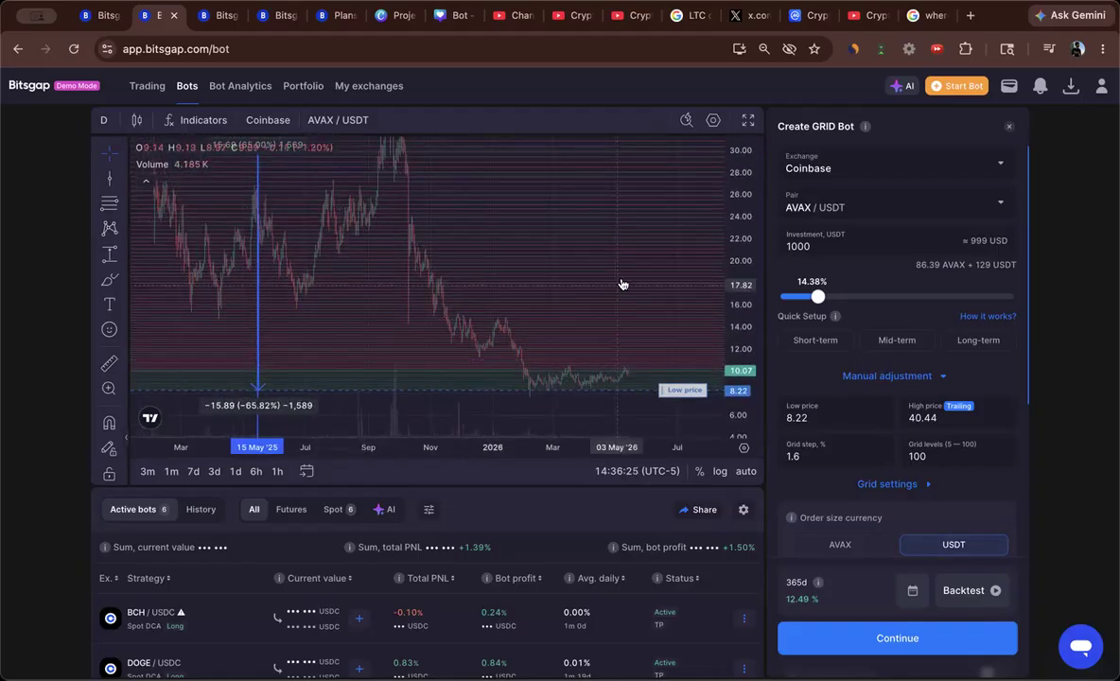
{"action": "left_click_drag", "start_coordinate": [734, 248], "coordinate": [734, 293]}
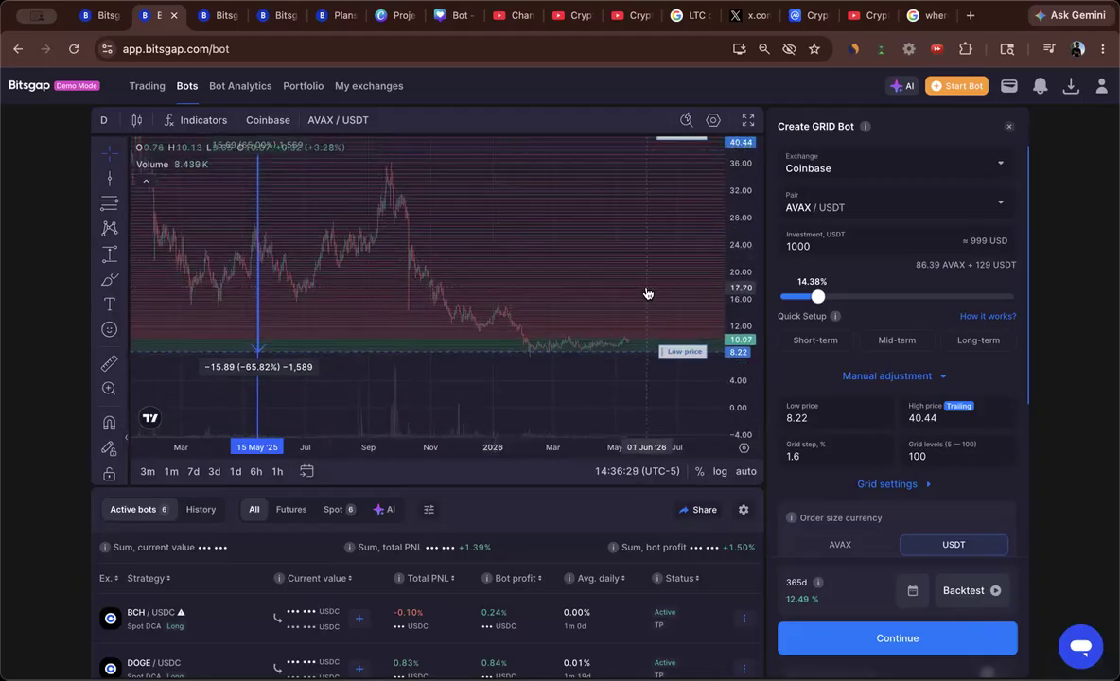
{"action": "left_click_drag", "start_coordinate": [629, 297], "coordinate": [501, 310]}
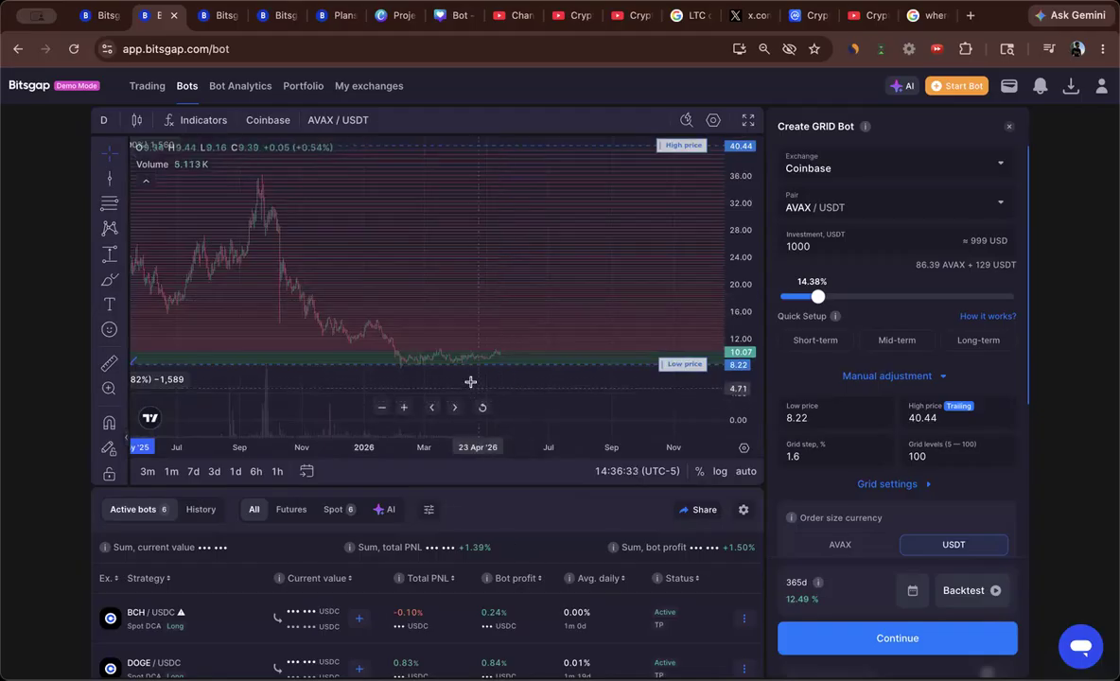
{"action": "left_click_drag", "start_coordinate": [482, 370], "coordinate": [610, 376]}
{"action": "scroll", "coordinate": [333, 381], "scroll_direction": "down", "scroll_amount": 5}
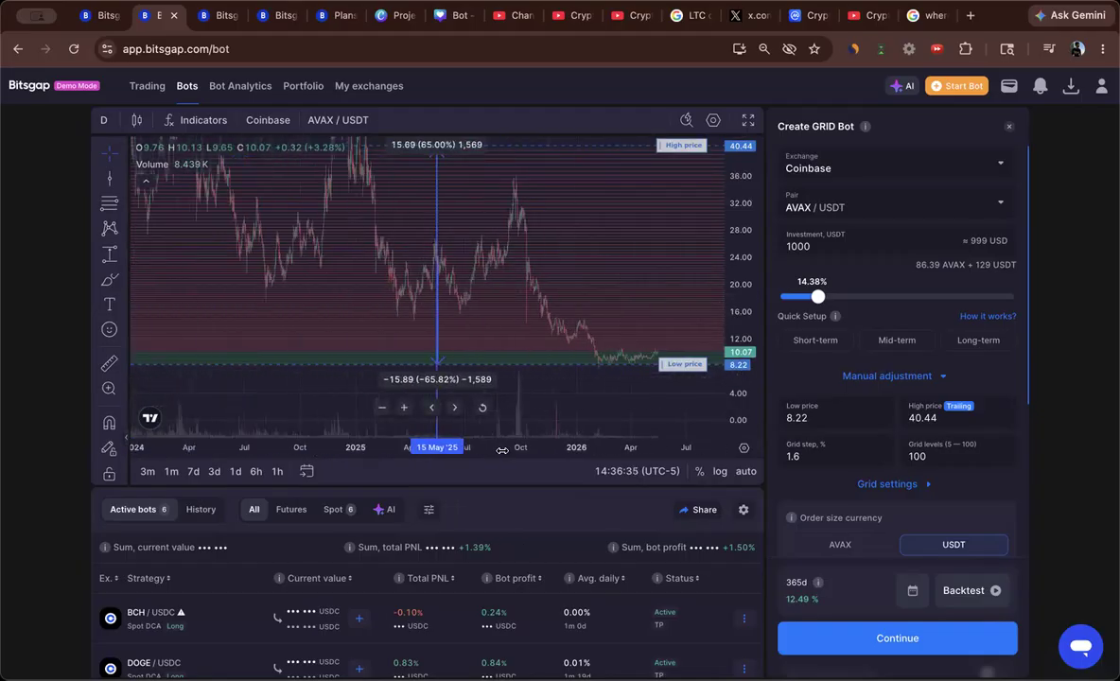
{"action": "scroll", "coordinate": [324, 385], "scroll_direction": "down", "scroll_amount": 2}
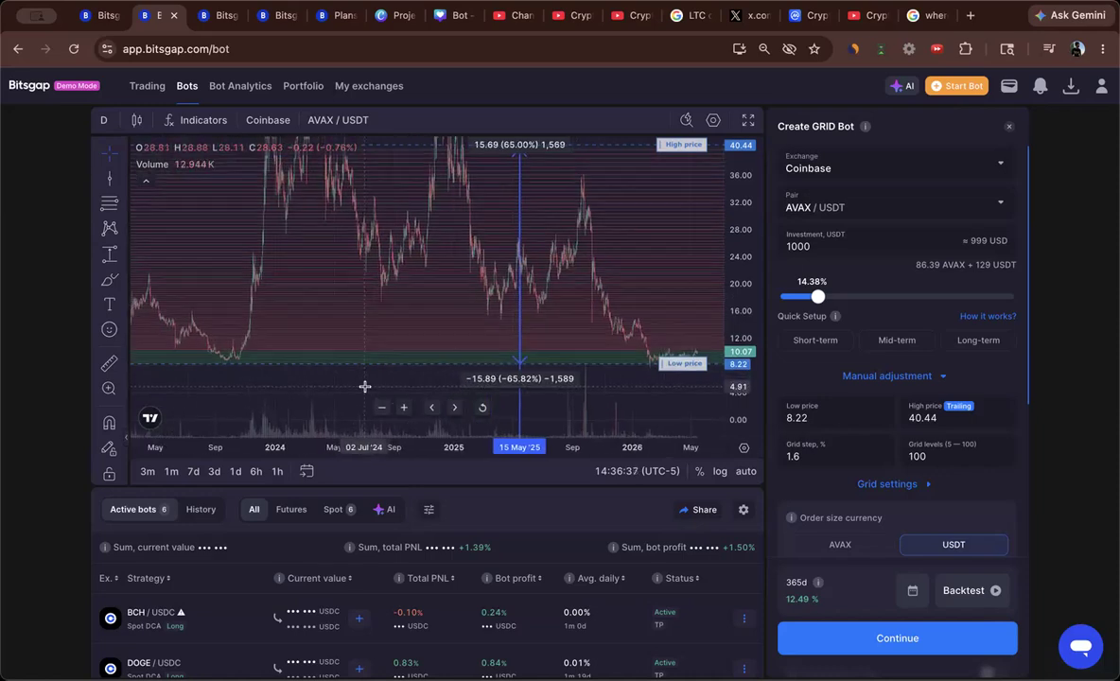
{"action": "scroll", "coordinate": [340, 376], "scroll_direction": "down", "scroll_amount": 3}
{"action": "left_click_drag", "start_coordinate": [339, 375], "coordinate": [317, 373]}
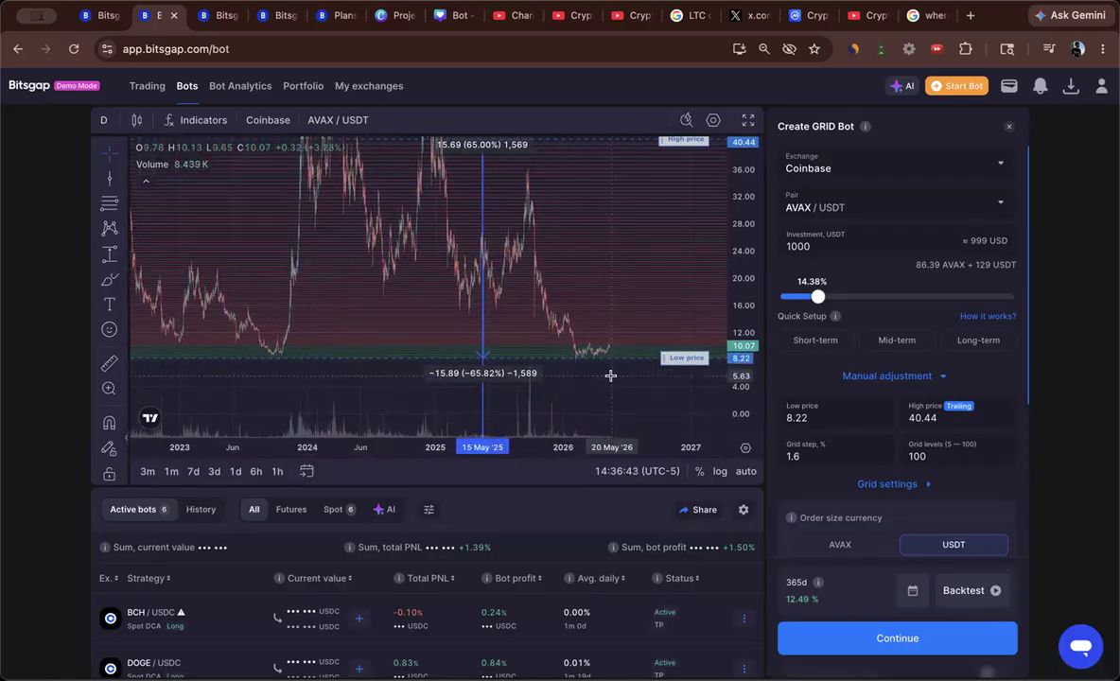
{"action": "left_click_drag", "start_coordinate": [610, 373], "coordinate": [572, 377]}
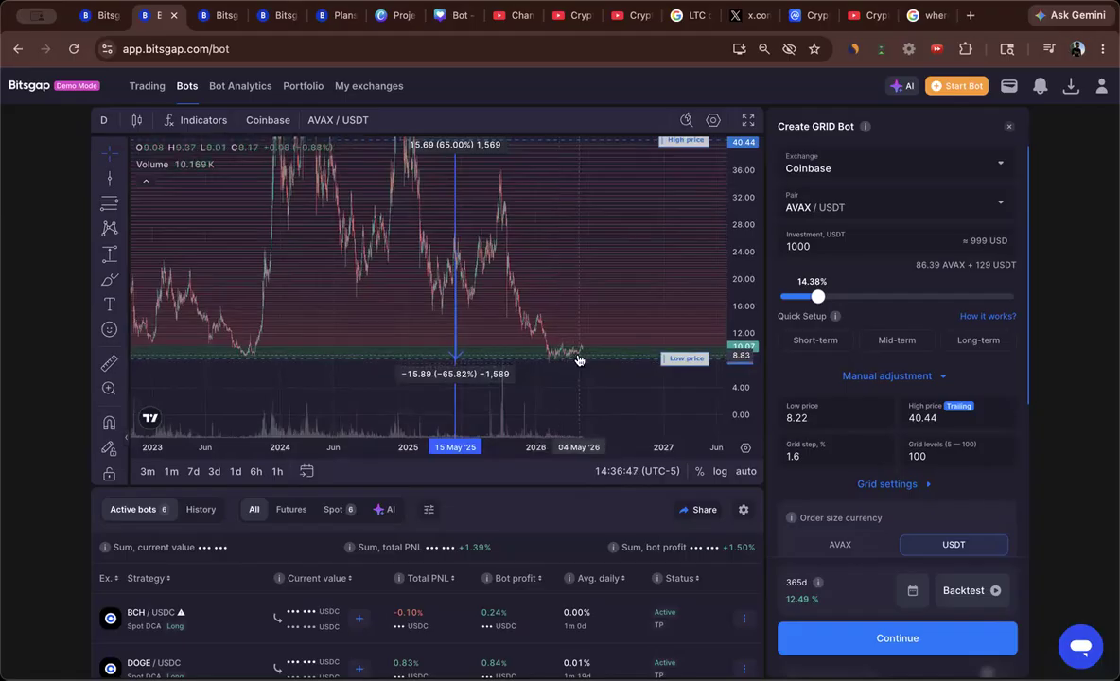
{"action": "left_click_drag", "start_coordinate": [356, 370], "coordinate": [512, 370]}
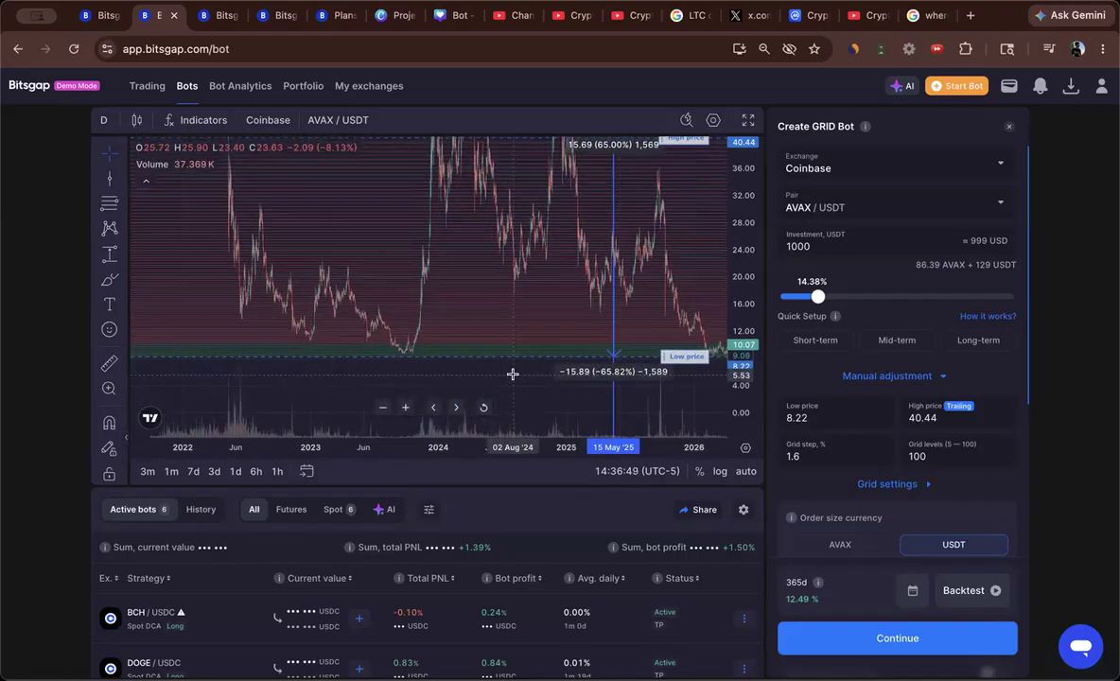
{"action": "left_click_drag", "start_coordinate": [416, 336], "coordinate": [277, 370]}
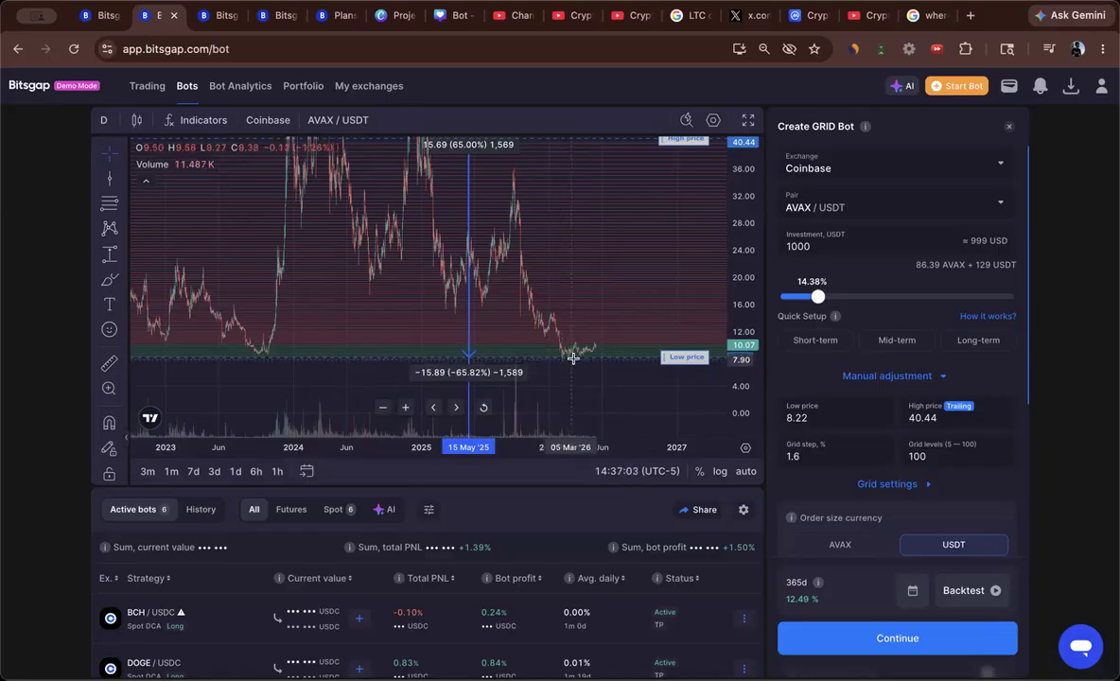
- Examine the early-2026 AVAX price bottom closely against the grid's low price line
{"action": "left_click_drag", "start_coordinate": [595, 371], "coordinate": [548, 368]}
{"action": "left_click_drag", "start_coordinate": [744, 399], "coordinate": [655, 182]}
{"action": "left_click_drag", "start_coordinate": [617, 452], "coordinate": [517, 452]}
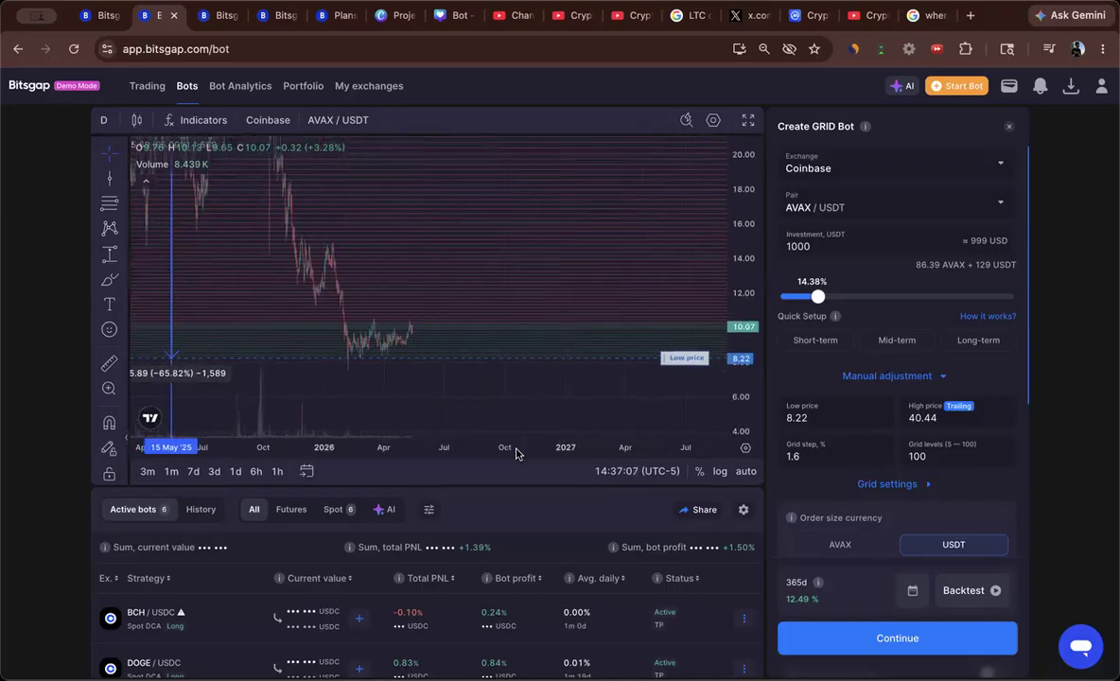
- Examine the AVAX/USDT decline from 2025 to May 2026 between the grid's high and low price lines
{"action": "left_click_drag", "start_coordinate": [496, 372], "coordinate": [576, 370]}
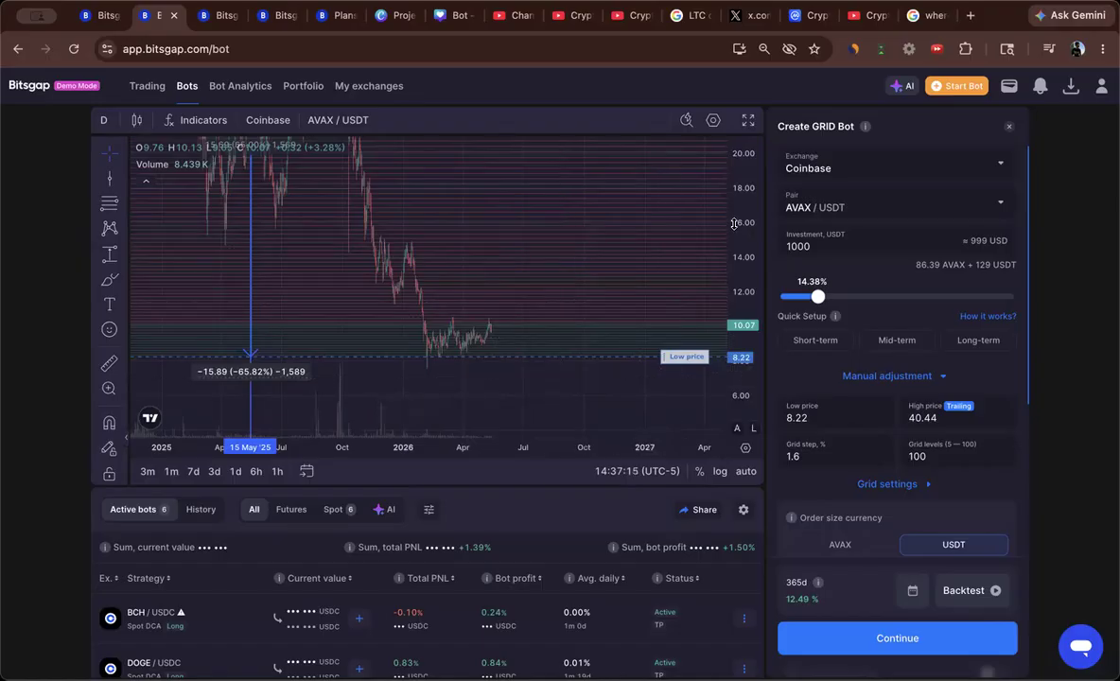
{"action": "left_click_drag", "start_coordinate": [736, 223], "coordinate": [739, 311]}
{"action": "left_click_drag", "start_coordinate": [656, 286], "coordinate": [642, 335]}
{"action": "left_click_drag", "start_coordinate": [741, 216], "coordinate": [742, 298]}
{"action": "left_click_drag", "start_coordinate": [651, 248], "coordinate": [645, 287]}
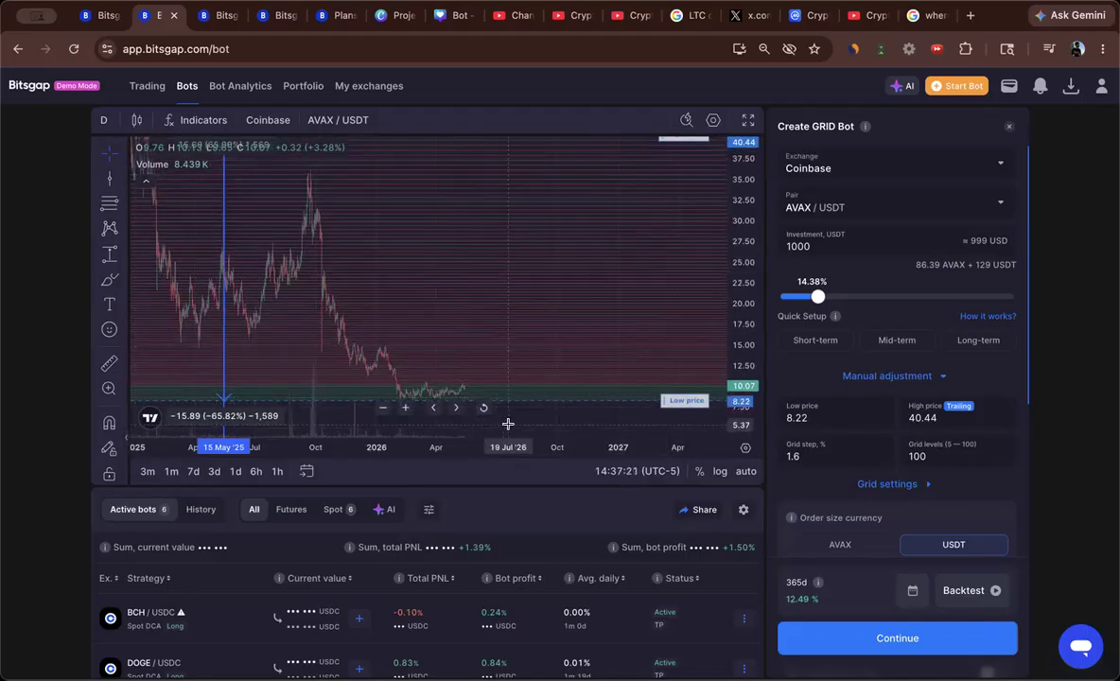
{"action": "left_click_drag", "start_coordinate": [520, 417], "coordinate": [533, 393]}
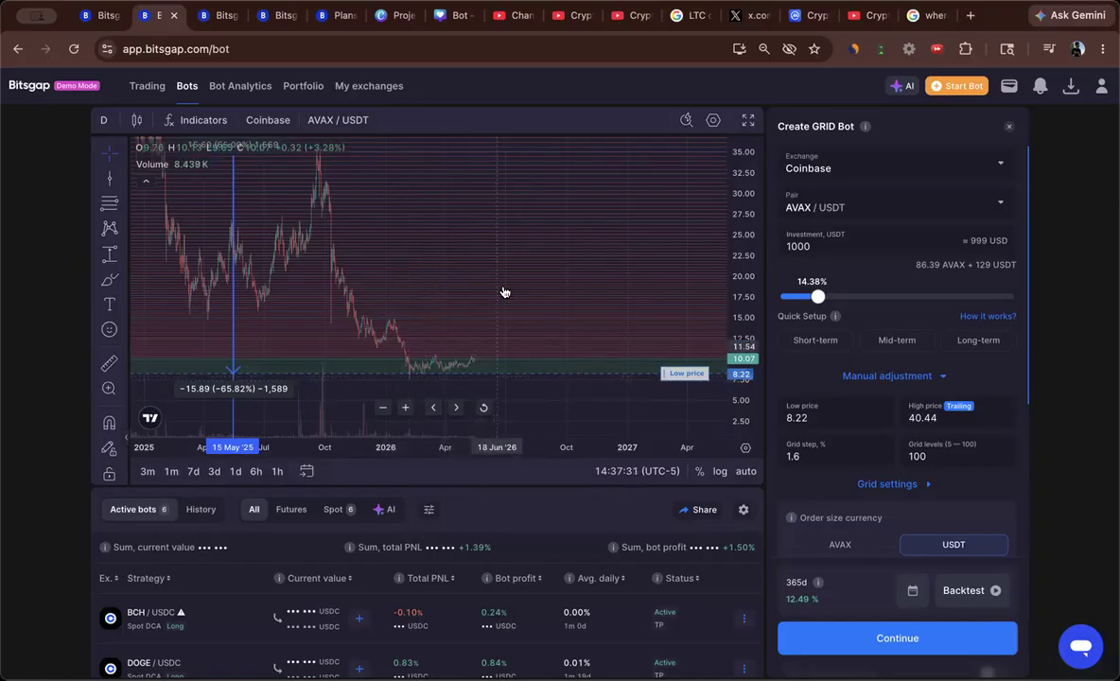
{"action": "left_click_drag", "start_coordinate": [731, 171], "coordinate": [735, 237]}
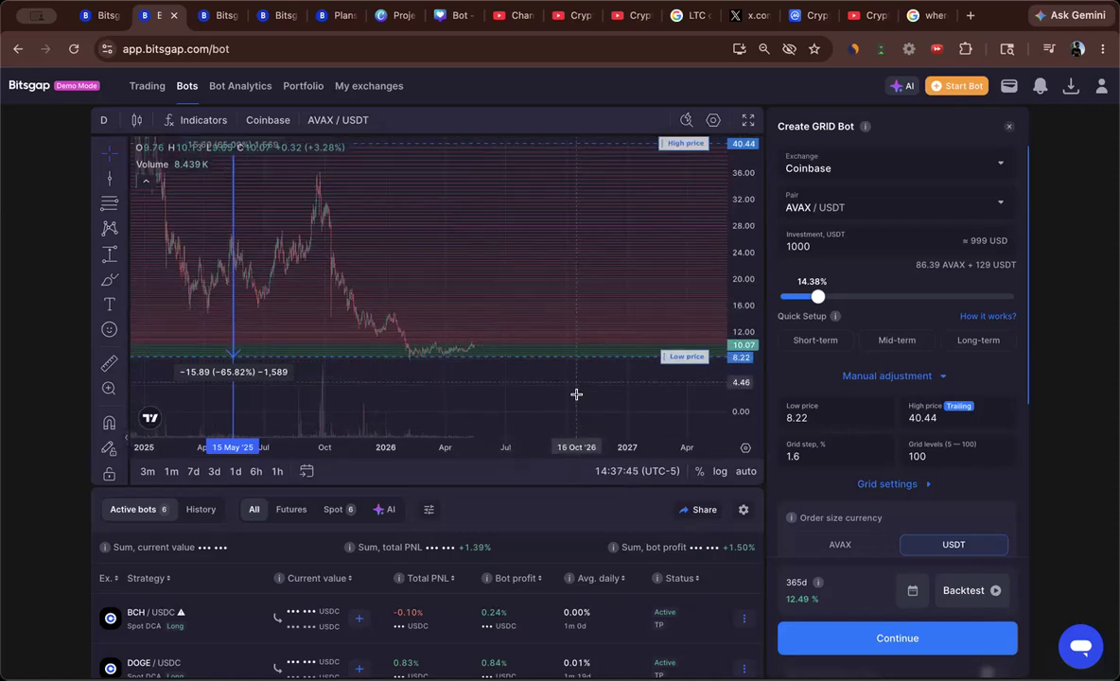
{"action": "left_click_drag", "start_coordinate": [610, 390], "coordinate": [712, 361]}
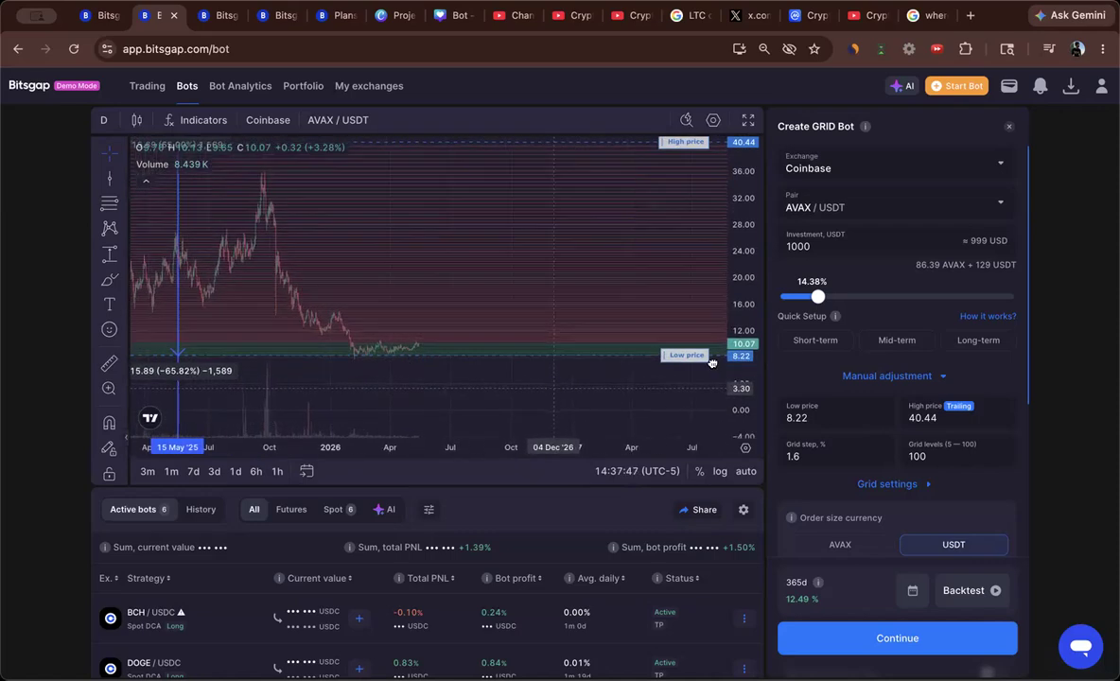
{"action": "left_click_drag", "start_coordinate": [643, 212], "coordinate": [608, 267]}
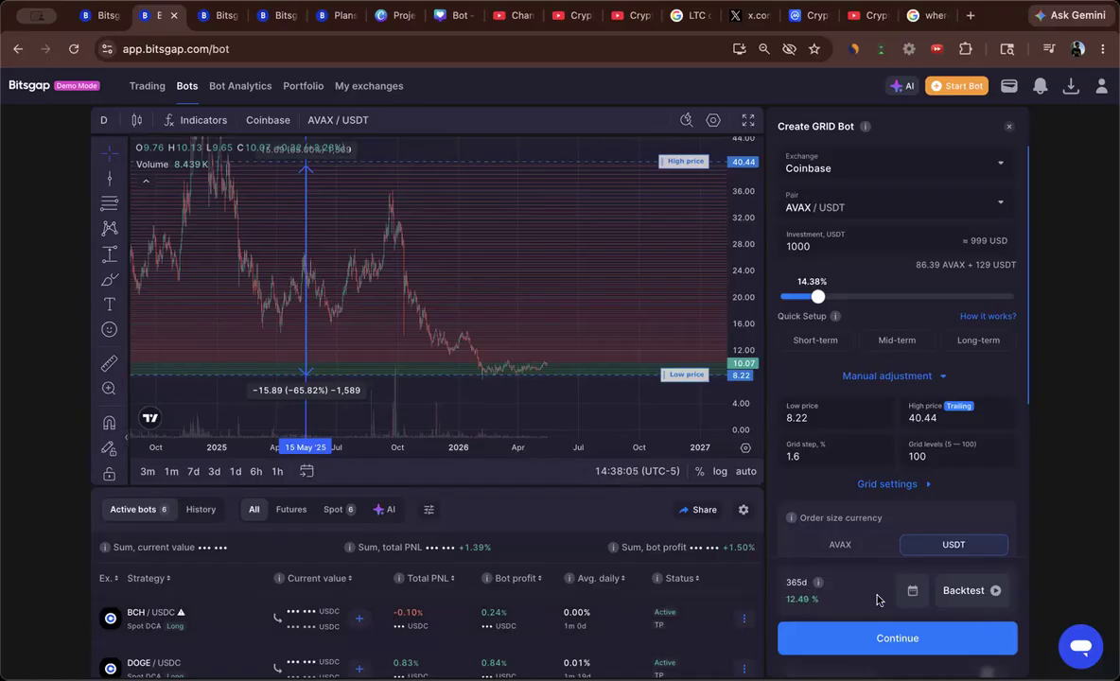
- Open the AVAX/USDT grid bot's backtest and review its simulated trades across the full date range
{"action": "left_click", "coordinate": [959, 592]}
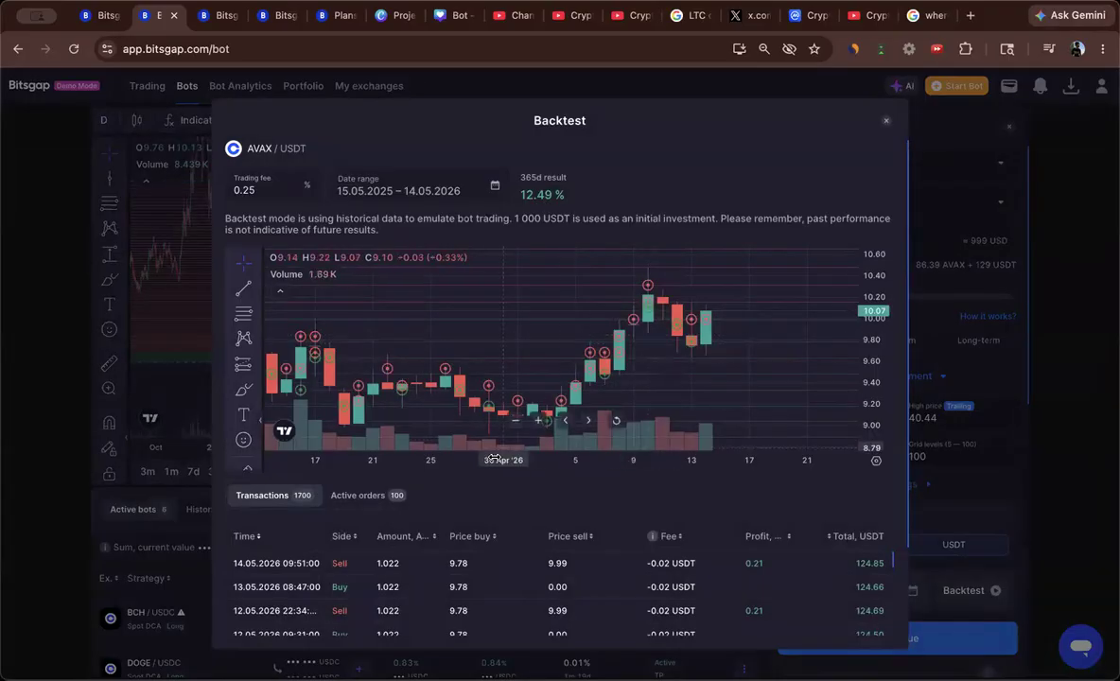
{"action": "scroll", "coordinate": [686, 458], "scroll_direction": "down", "scroll_amount": 3}
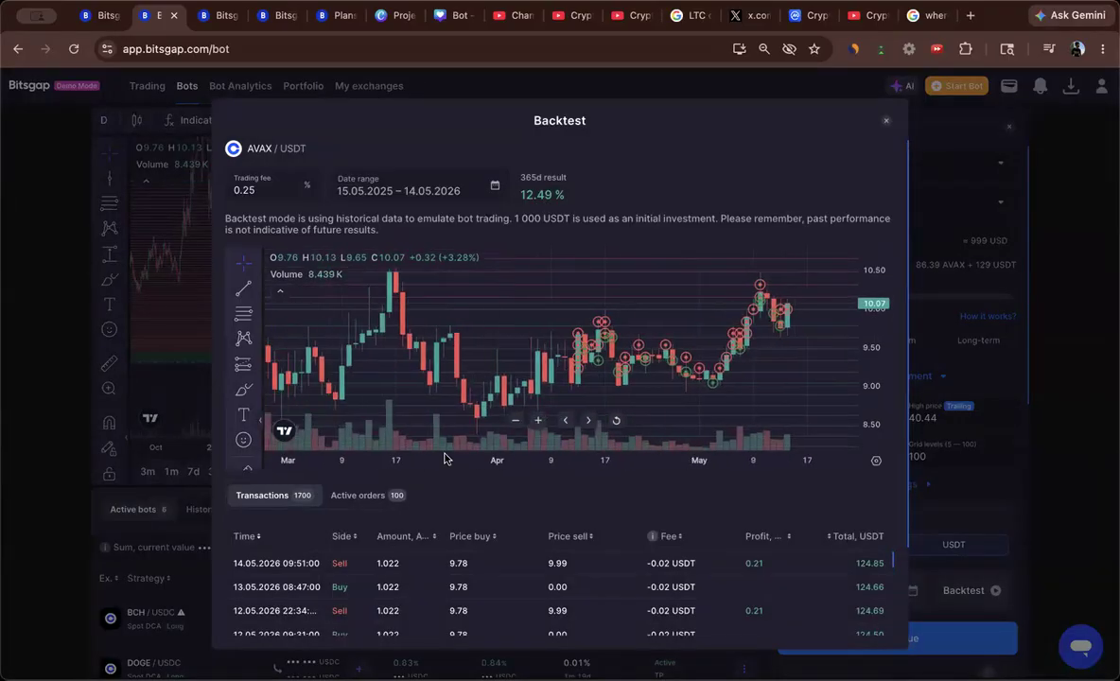
{"action": "scroll", "coordinate": [668, 457], "scroll_direction": "down", "scroll_amount": 3}
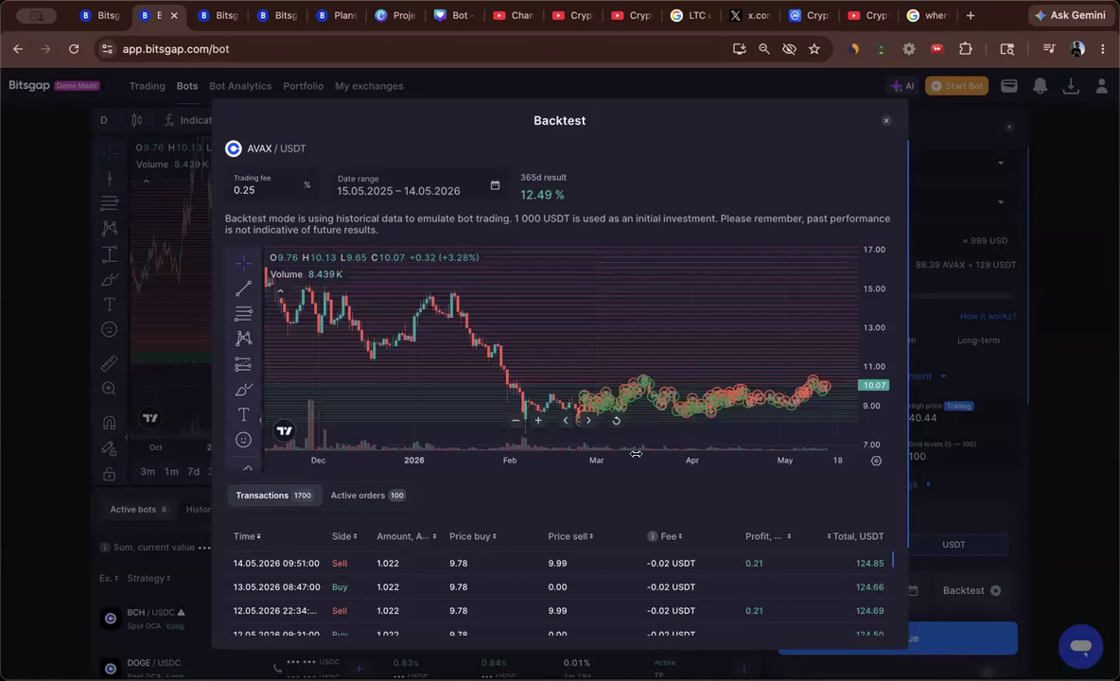
{"action": "scroll", "coordinate": [635, 453], "scroll_direction": "down", "scroll_amount": 3}
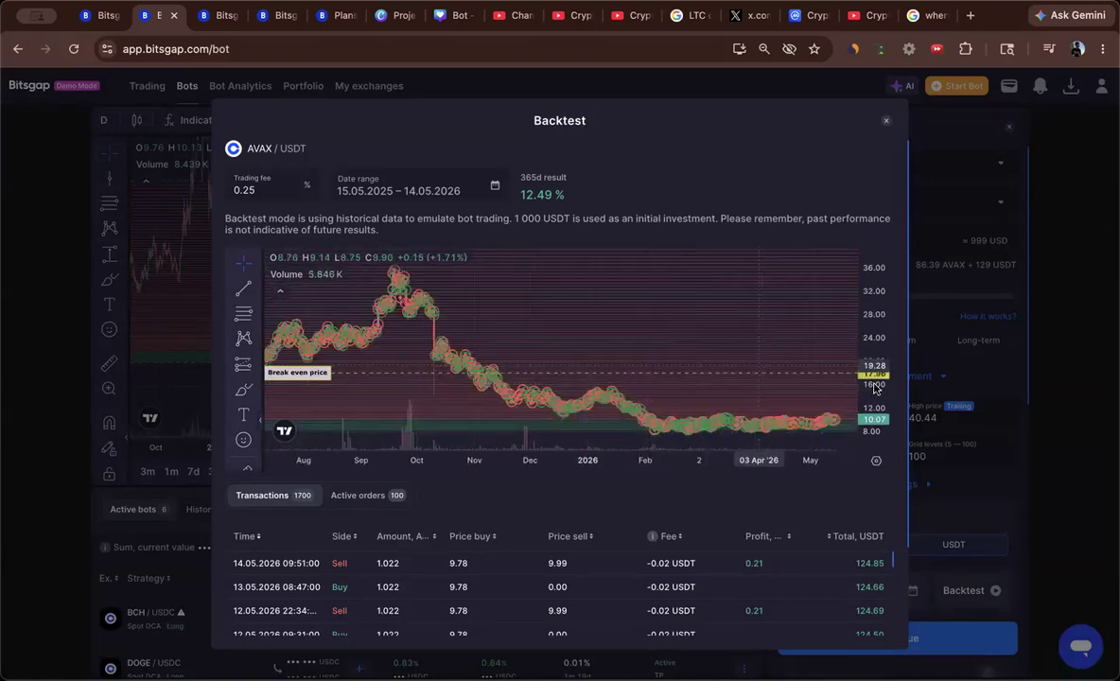
- Examine the backtest trades around the February 2026 price bottom and their position relative to the break-even price
{"action": "left_click_drag", "start_coordinate": [878, 393], "coordinate": [878, 328]}
{"action": "left_click_drag", "start_coordinate": [743, 426], "coordinate": [744, 304]}
{"action": "left_click_drag", "start_coordinate": [880, 390], "coordinate": [878, 331]}
{"action": "left_click_drag", "start_coordinate": [872, 402], "coordinate": [868, 343]}
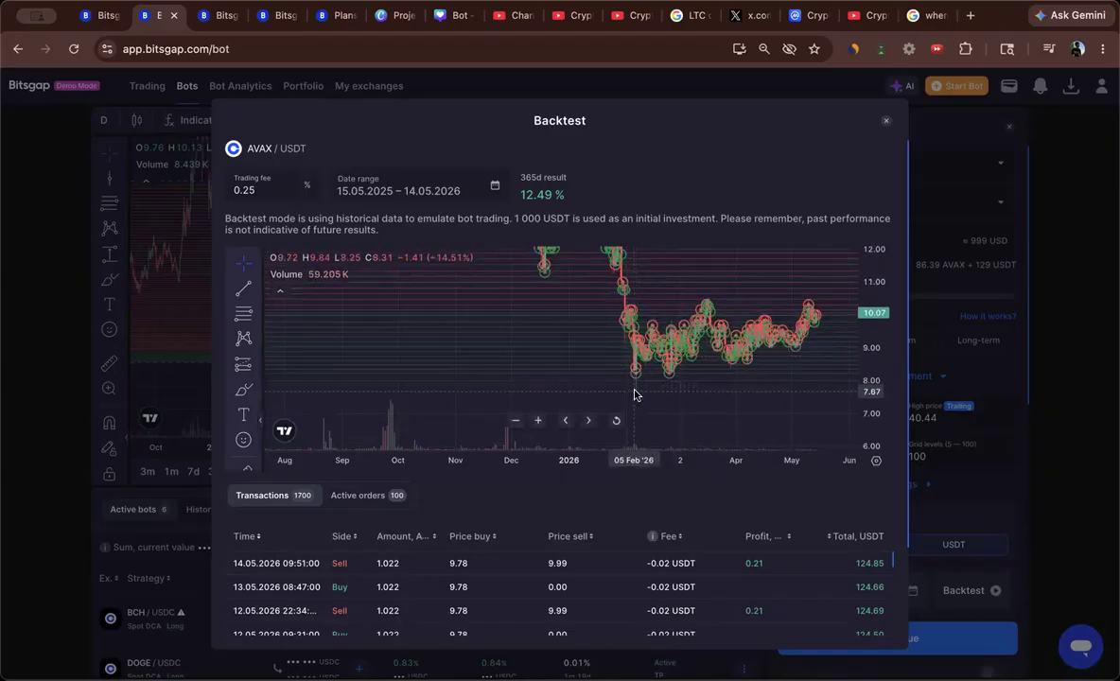
{"action": "left_click_drag", "start_coordinate": [737, 392], "coordinate": [674, 398]}
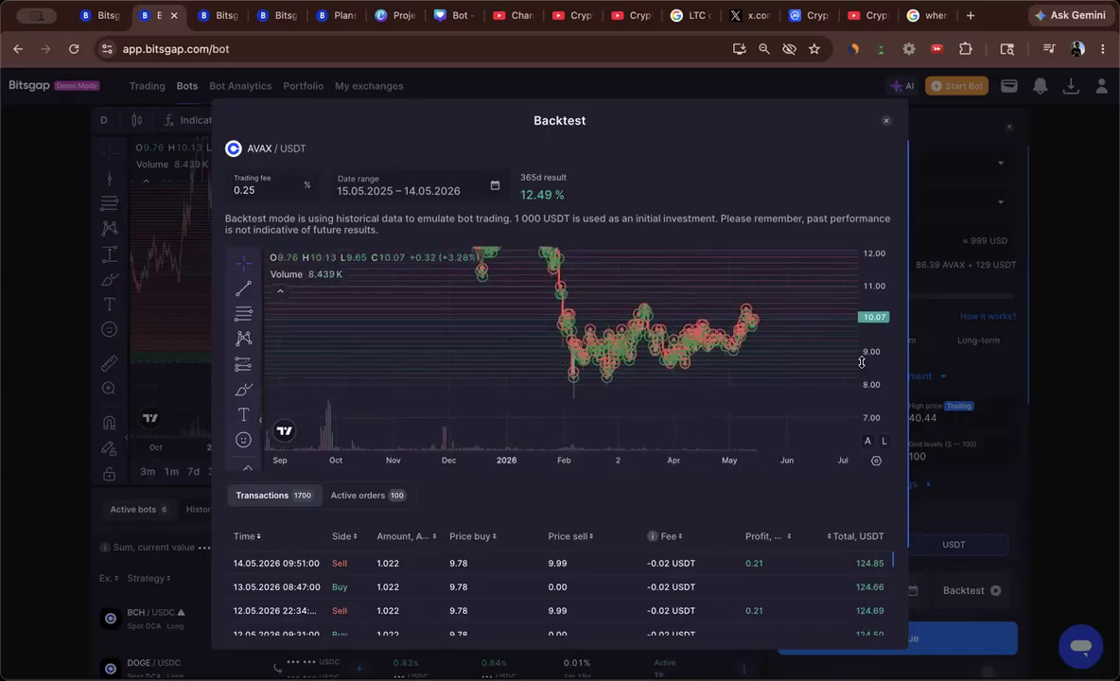
{"action": "left_click_drag", "start_coordinate": [873, 356], "coordinate": [877, 409]}
{"action": "left_click_drag", "start_coordinate": [804, 321], "coordinate": [748, 390]}
{"action": "left_click_drag", "start_coordinate": [871, 302], "coordinate": [869, 356]}
{"action": "left_click_drag", "start_coordinate": [689, 344], "coordinate": [743, 345]}
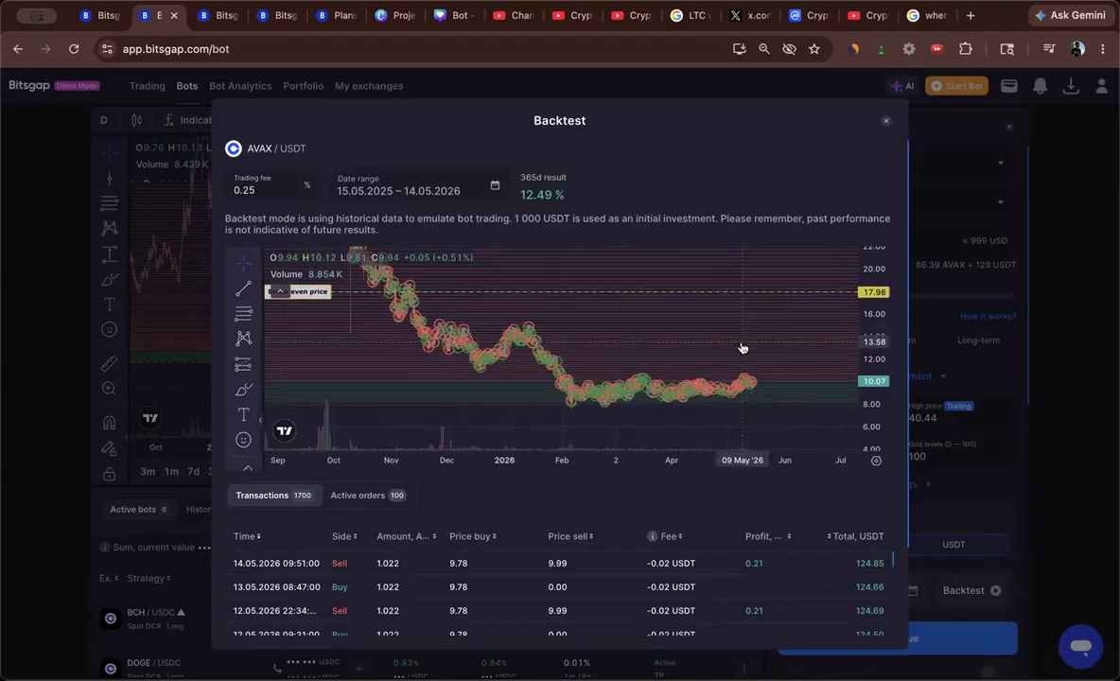
{"action": "left_click", "coordinate": [258, 318]}
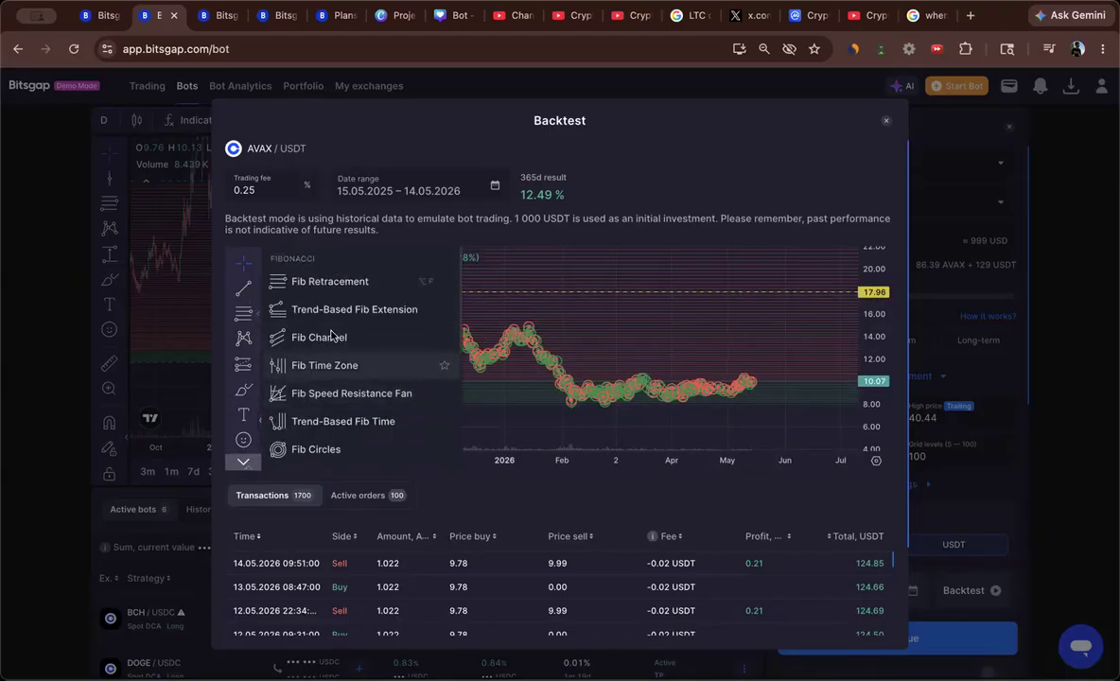
{"action": "scroll", "coordinate": [319, 340], "scroll_direction": "down", "scroll_amount": 5}
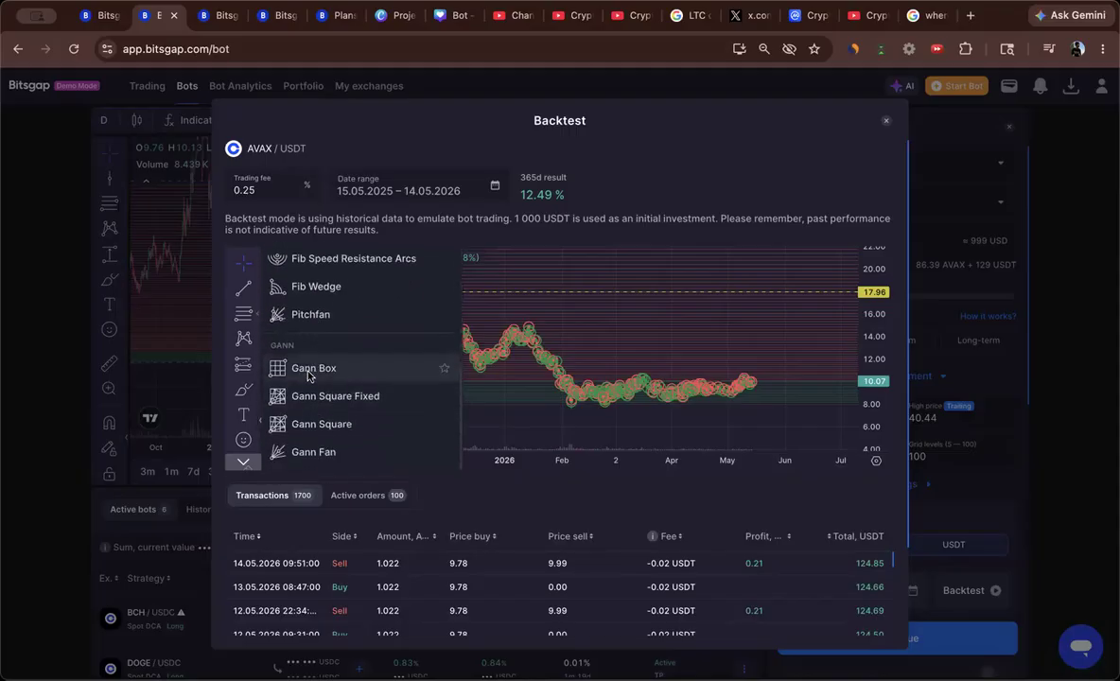
{"action": "scroll", "coordinate": [294, 374], "scroll_direction": "down", "scroll_amount": 3}
{"action": "left_click", "coordinate": [244, 257]}
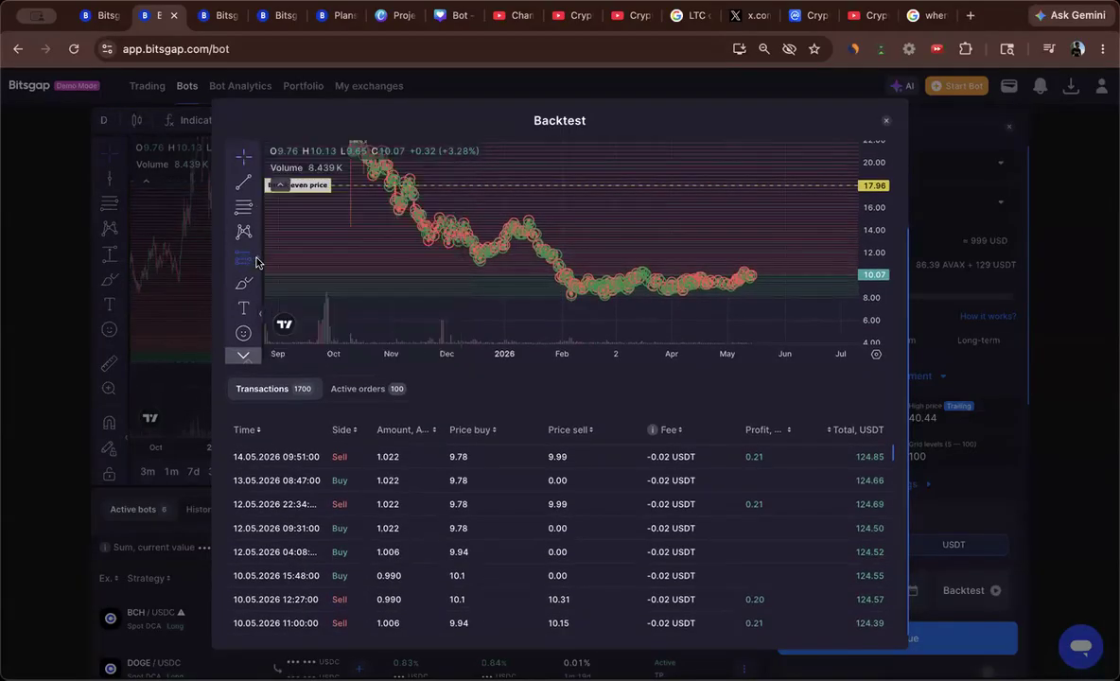
{"action": "left_click", "coordinate": [257, 262]}
{"action": "scroll", "coordinate": [283, 265], "scroll_direction": "down", "scroll_amount": 3}
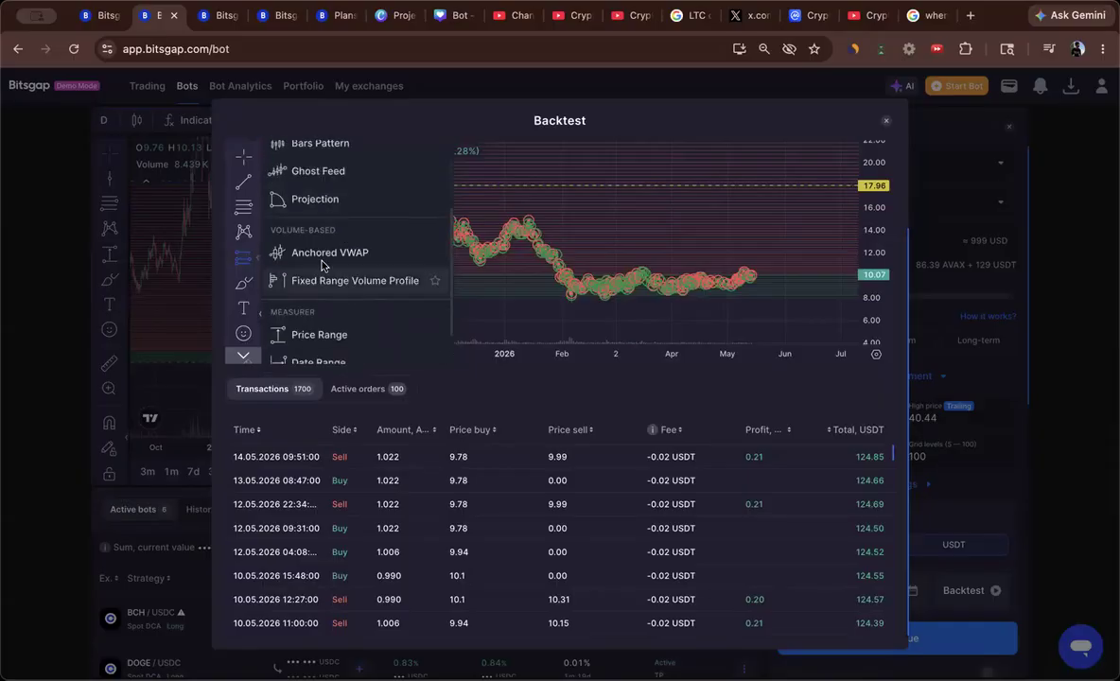
{"action": "left_click", "coordinate": [318, 334]}
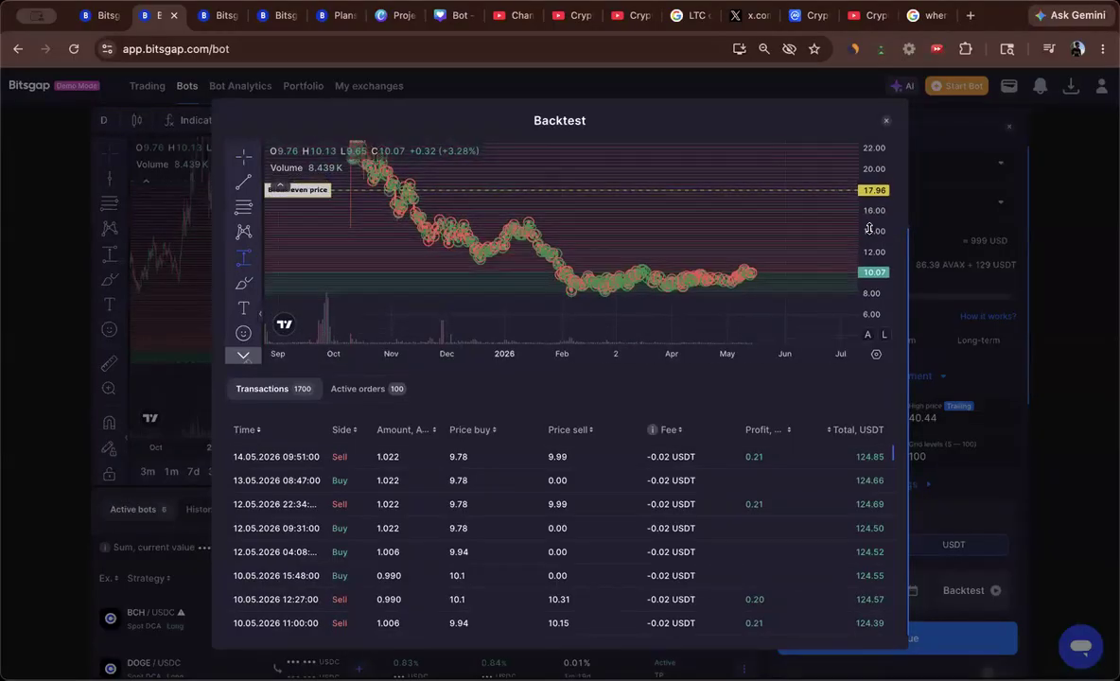
{"action": "left_click", "coordinate": [743, 215]}
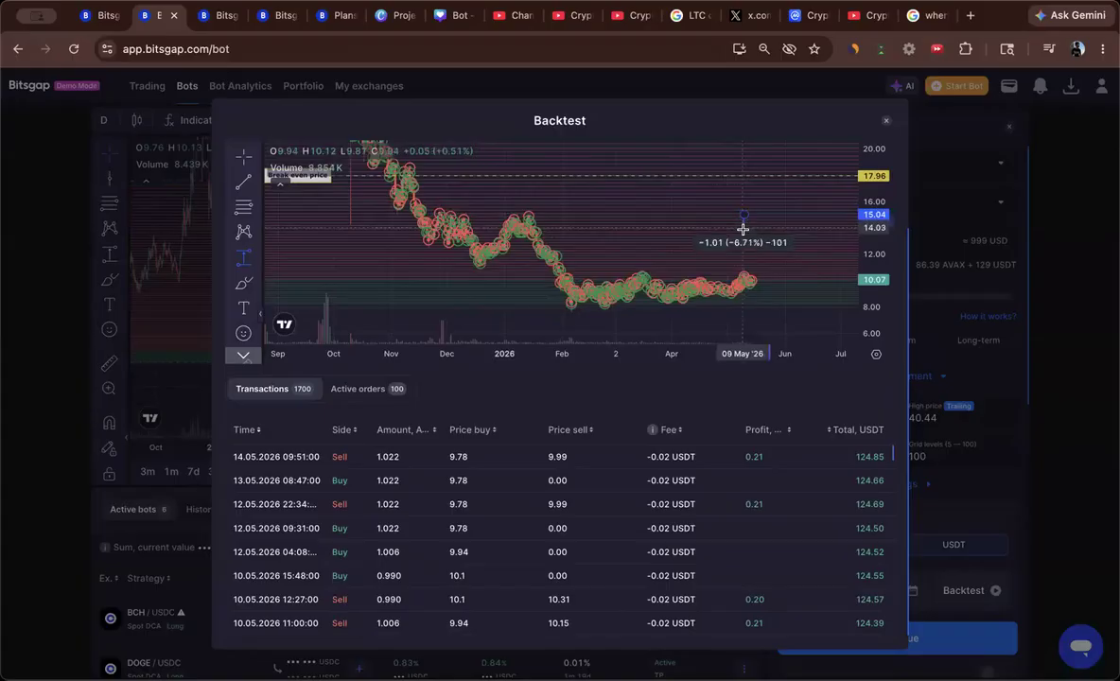
{"action": "left_click", "coordinate": [742, 216]}
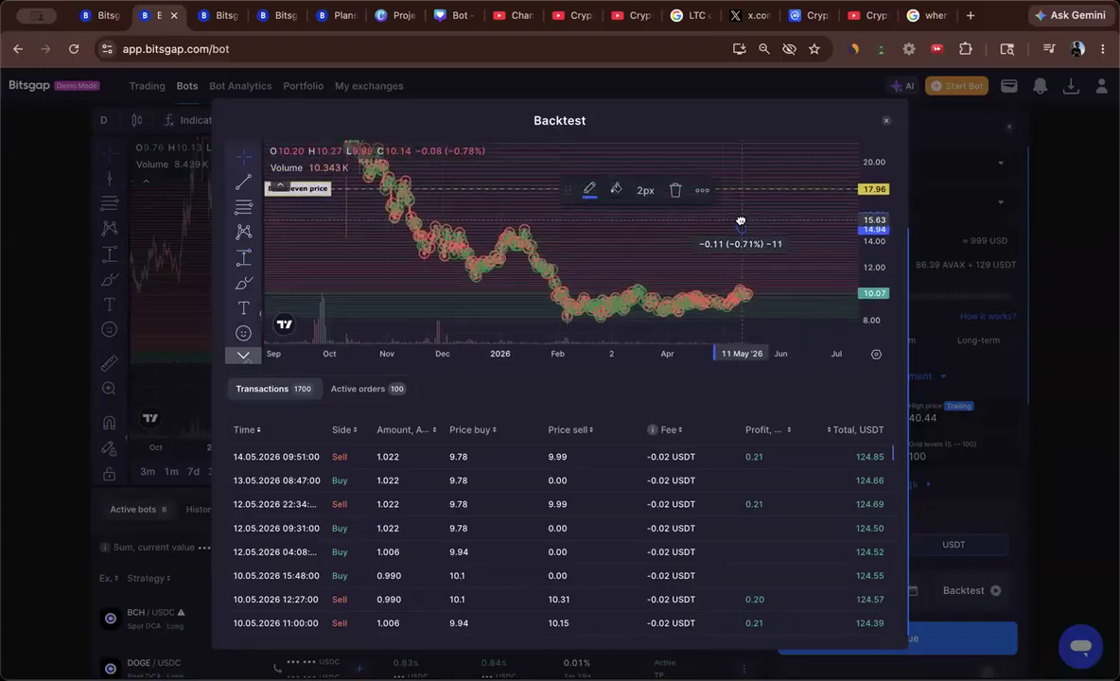
{"action": "left_click_drag", "start_coordinate": [740, 221], "coordinate": [745, 213]}
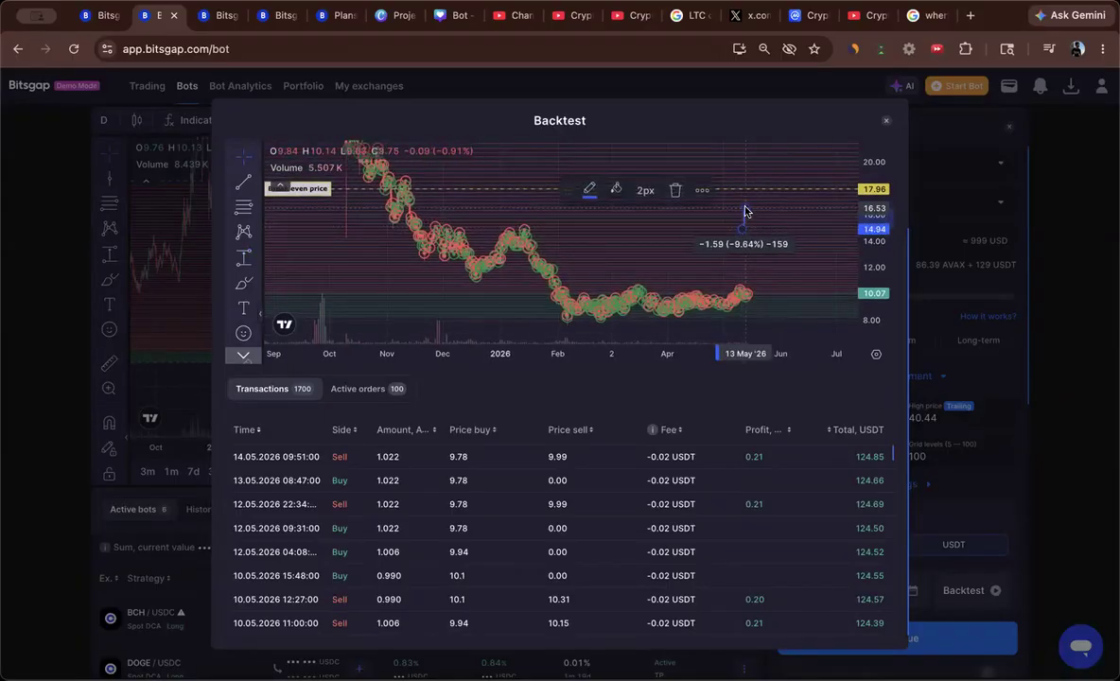
{"action": "key", "text": "Delete"}
- Measure the price range at 30 Apr '26 from the break-even line down to the recent price level, about −44.80%
{"action": "left_click", "coordinate": [242, 259]}
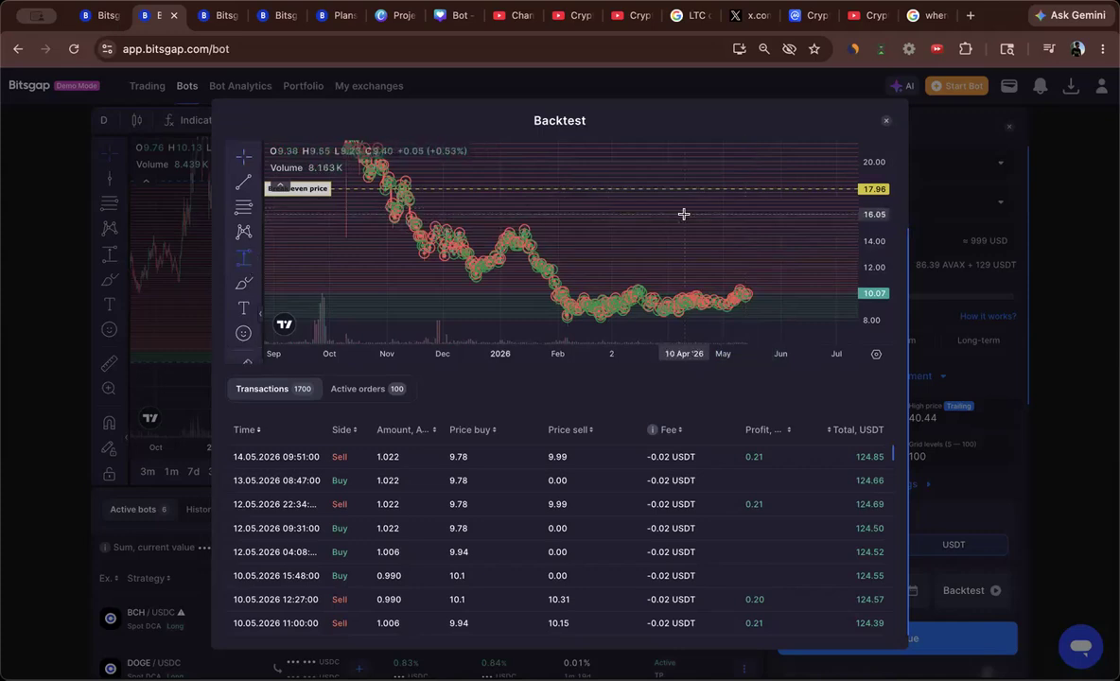
{"action": "left_click", "coordinate": [720, 189]}
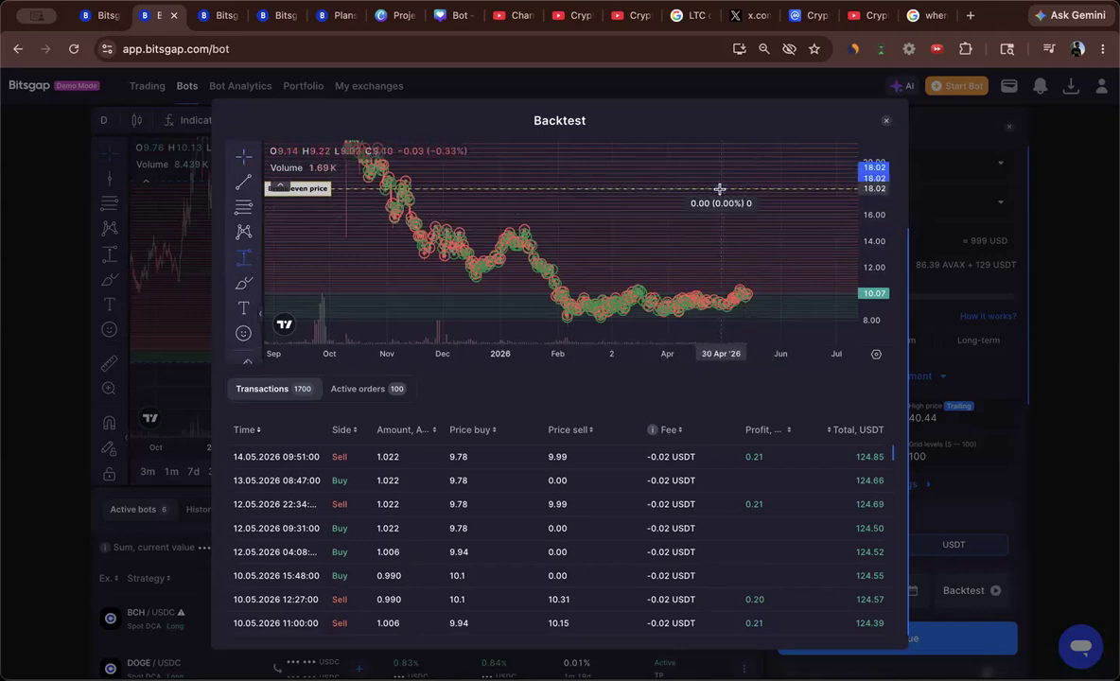
{"action": "left_click", "coordinate": [720, 296]}
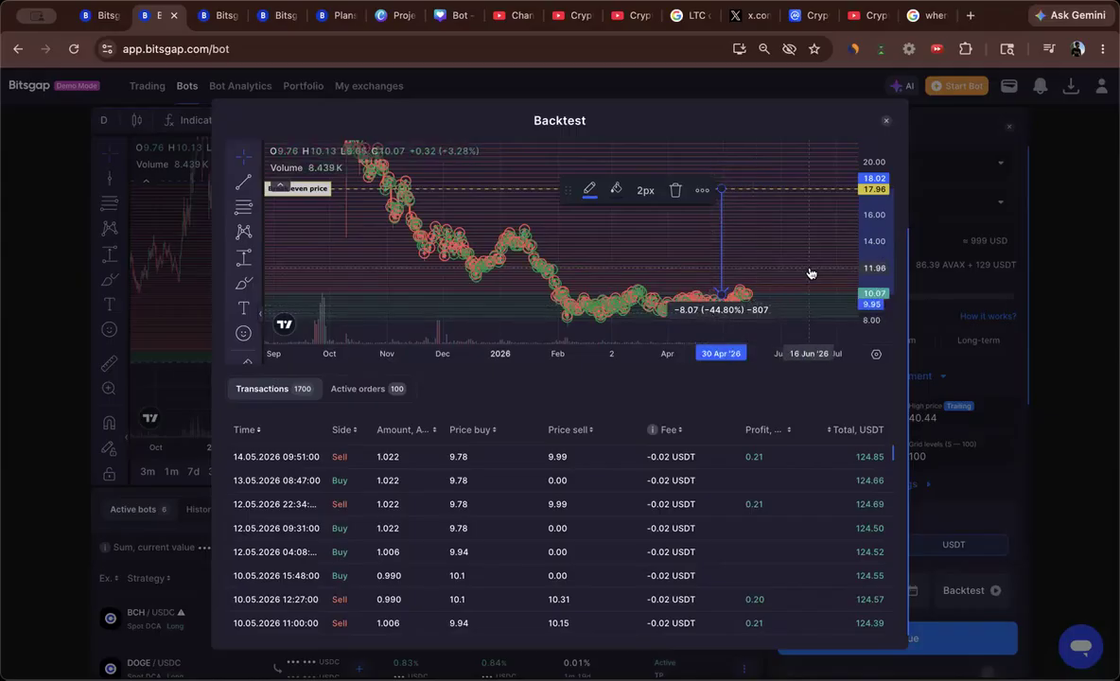
{"action": "left_click_drag", "start_coordinate": [867, 256], "coordinate": [866, 308]}
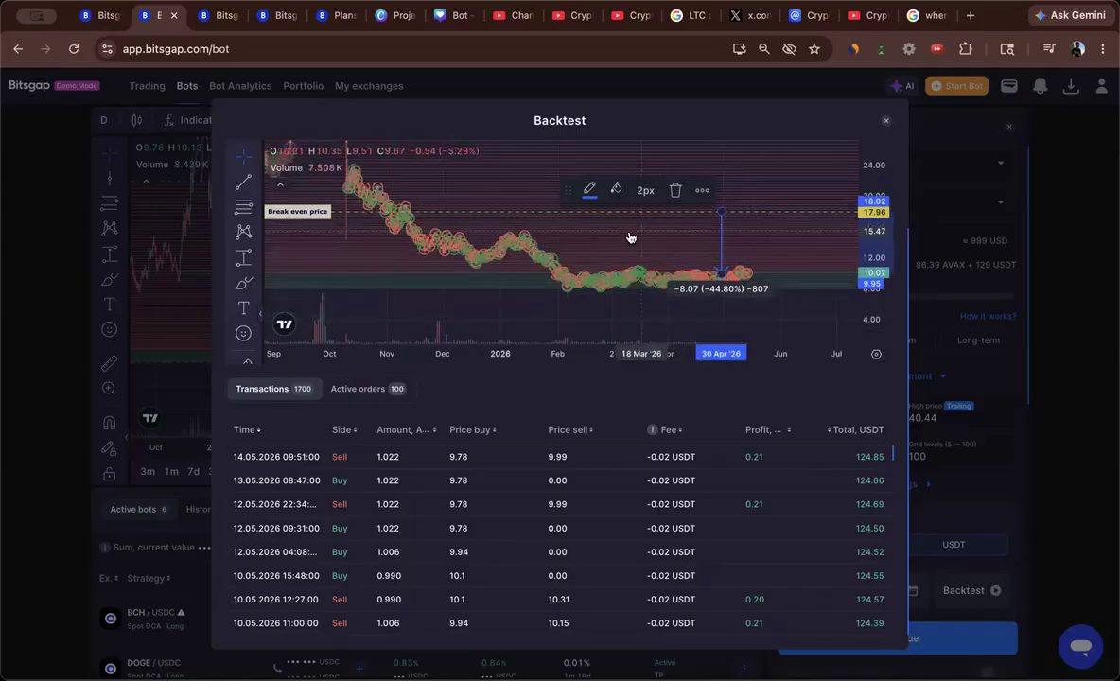
{"action": "left_click_drag", "start_coordinate": [641, 233], "coordinate": [680, 257]}
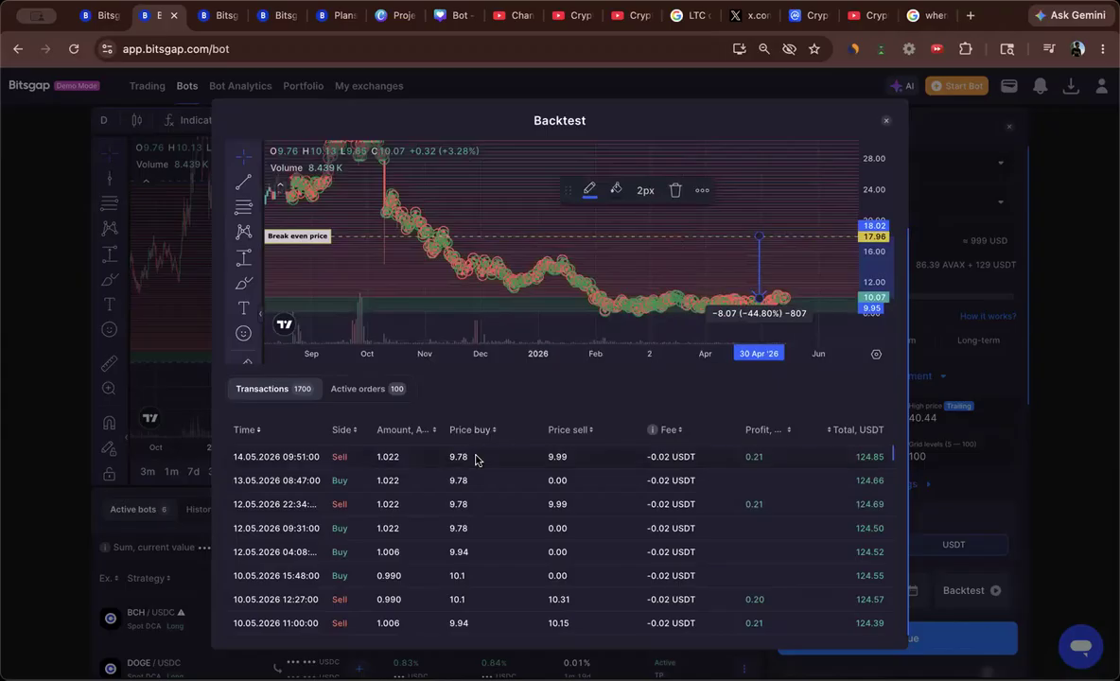
- Close the backtest and compare the 2023 and 2026 AVAX lows with the grid's low price line
{"action": "left_click", "coordinate": [887, 121]}
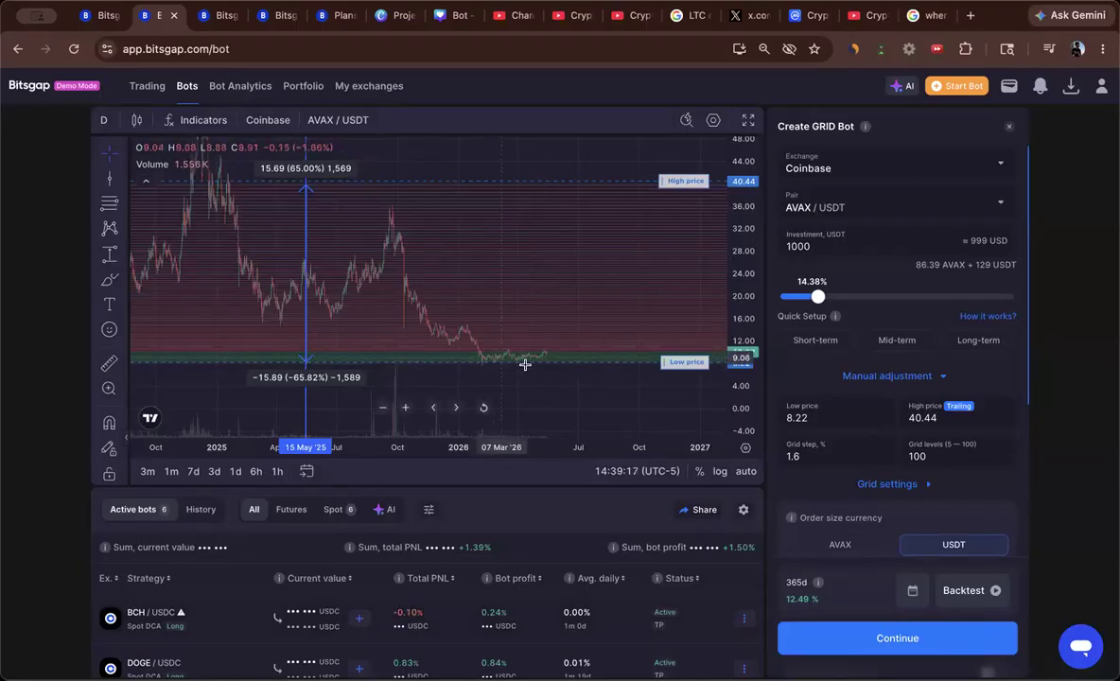
{"action": "mouse_move", "coordinate": [513, 389]}
{"action": "left_mouse_down"}
{"action": "mouse_move", "coordinate": [635, 388]}
{"action": "mouse_move", "coordinate": [560, 377]}
{"action": "mouse_move", "coordinate": [667, 384]}
{"action": "left_mouse_up"}
{"action": "left_click_drag", "start_coordinate": [598, 390], "coordinate": [674, 392]}
{"action": "left_click_drag", "start_coordinate": [478, 366], "coordinate": [513, 368]}
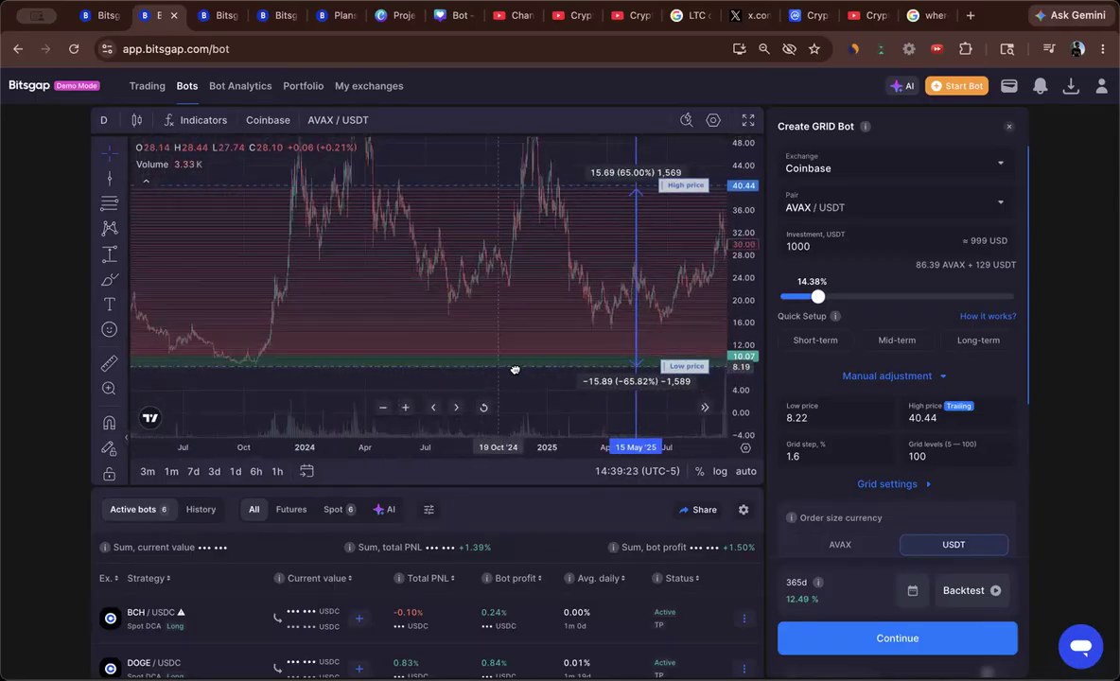
{"action": "mouse_move", "coordinate": [403, 370]}
{"action": "left_mouse_down"}
{"action": "mouse_move", "coordinate": [582, 375]}
{"action": "mouse_move", "coordinate": [307, 365]}
{"action": "left_mouse_up"}
{"action": "left_click_drag", "start_coordinate": [448, 357], "coordinate": [289, 348]}
{"action": "left_click_drag", "start_coordinate": [571, 369], "coordinate": [370, 350]}
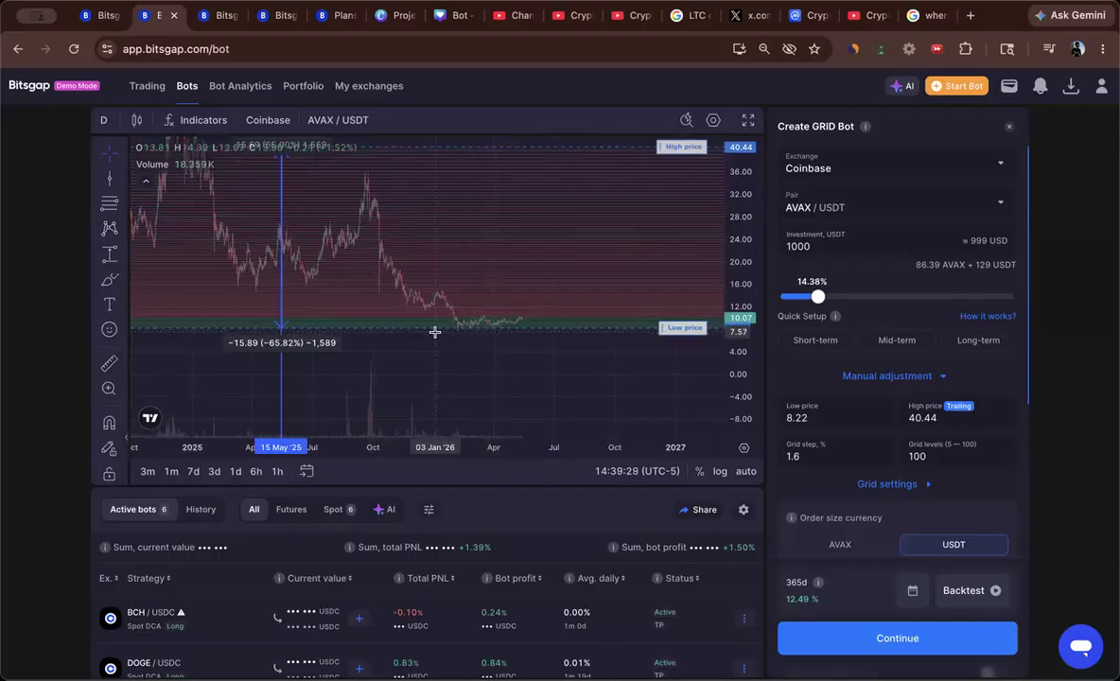
- Inspect the whole grid range from 8.22 to 40.44 against AVAX price action since late 2024
{"action": "left_click_drag", "start_coordinate": [740, 225], "coordinate": [742, 296]}
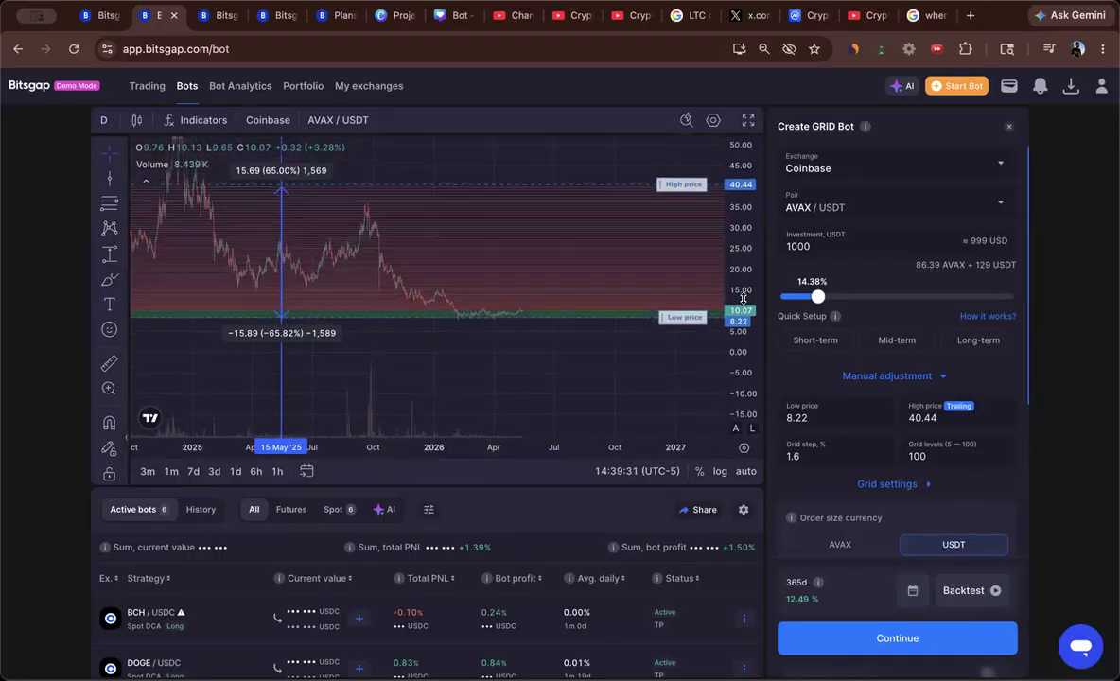
{"action": "left_click_drag", "start_coordinate": [648, 360], "coordinate": [646, 381]}
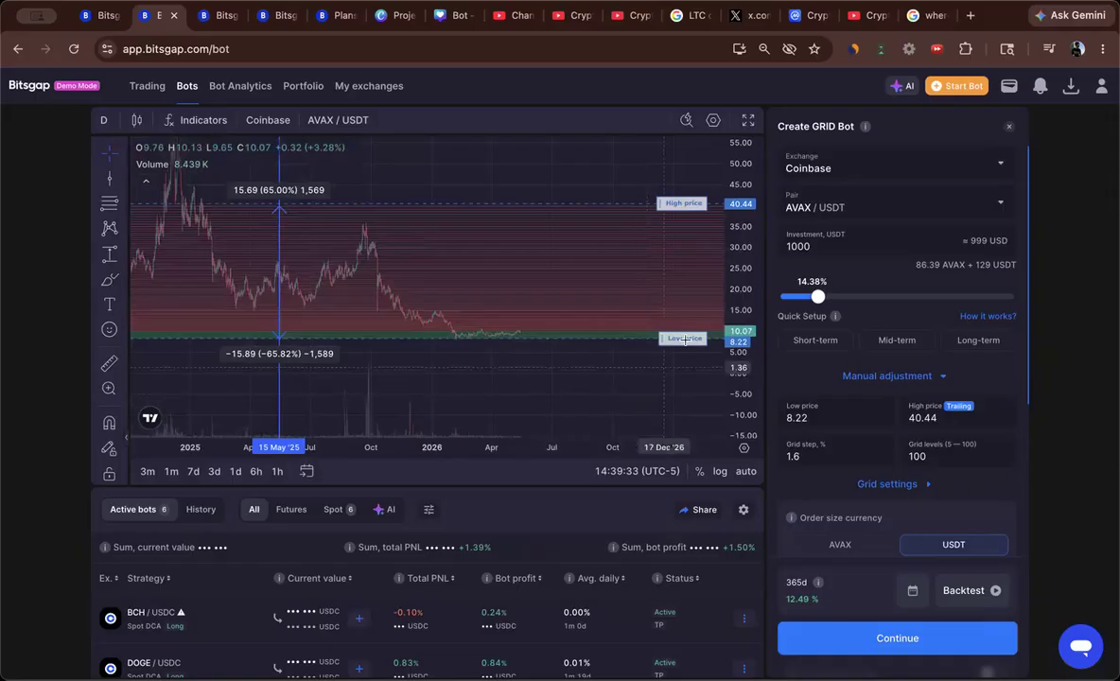
{"action": "left_click_drag", "start_coordinate": [736, 280], "coordinate": [728, 236]}
{"action": "left_click_drag", "start_coordinate": [745, 269], "coordinate": [744, 229]}
{"action": "left_click_drag", "start_coordinate": [625, 265], "coordinate": [617, 287]}
{"action": "left_click_drag", "start_coordinate": [751, 311], "coordinate": [742, 273]}
{"action": "left_click_drag", "start_coordinate": [665, 275], "coordinate": [669, 281]}
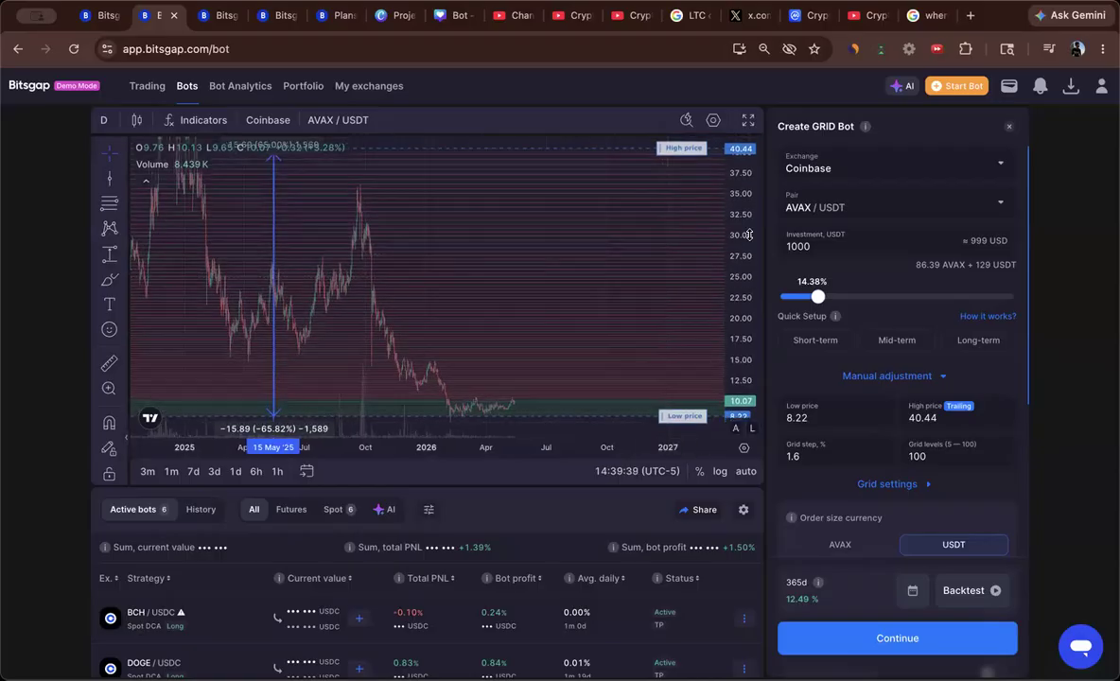
{"action": "left_click_drag", "start_coordinate": [746, 227], "coordinate": [747, 252]}
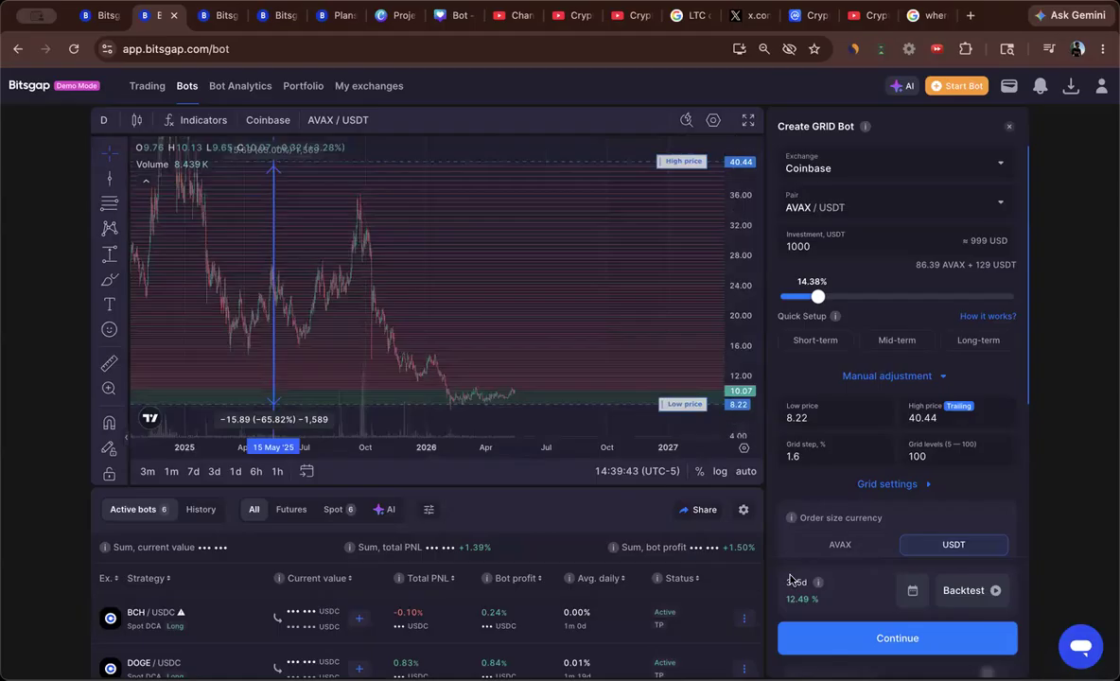
- Switch to the AVAX/USDC DCA bot setup and go to the start of its settings
{"action": "left_click", "coordinate": [217, 16]}
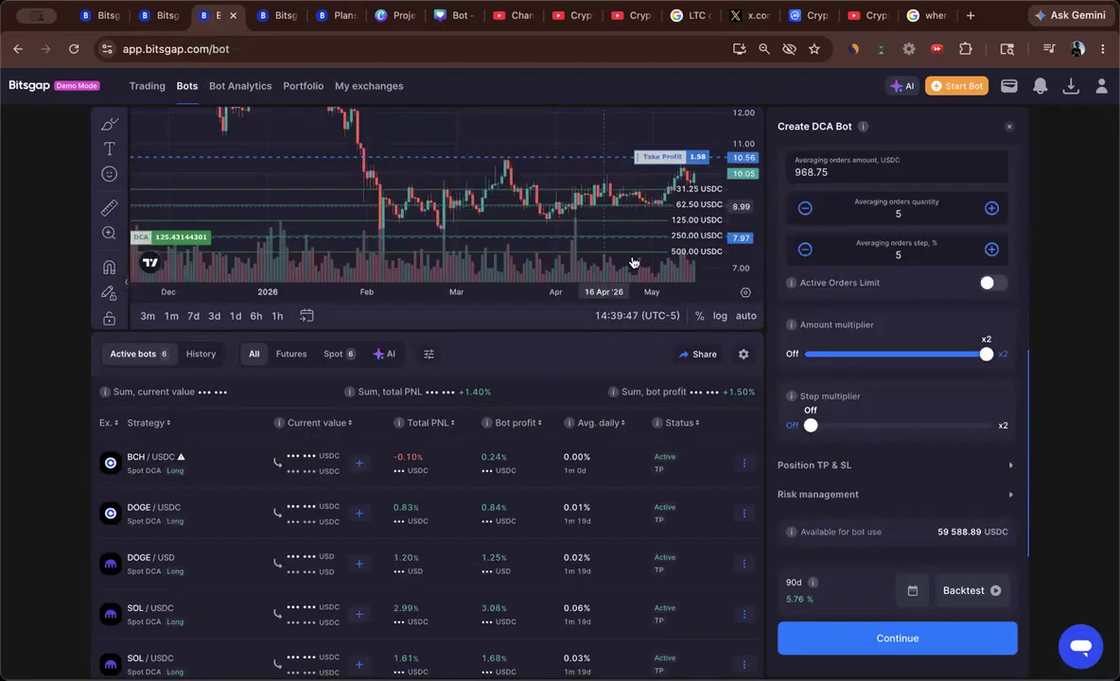
{"action": "scroll", "coordinate": [876, 325], "scroll_direction": "up", "scroll_amount": 10}
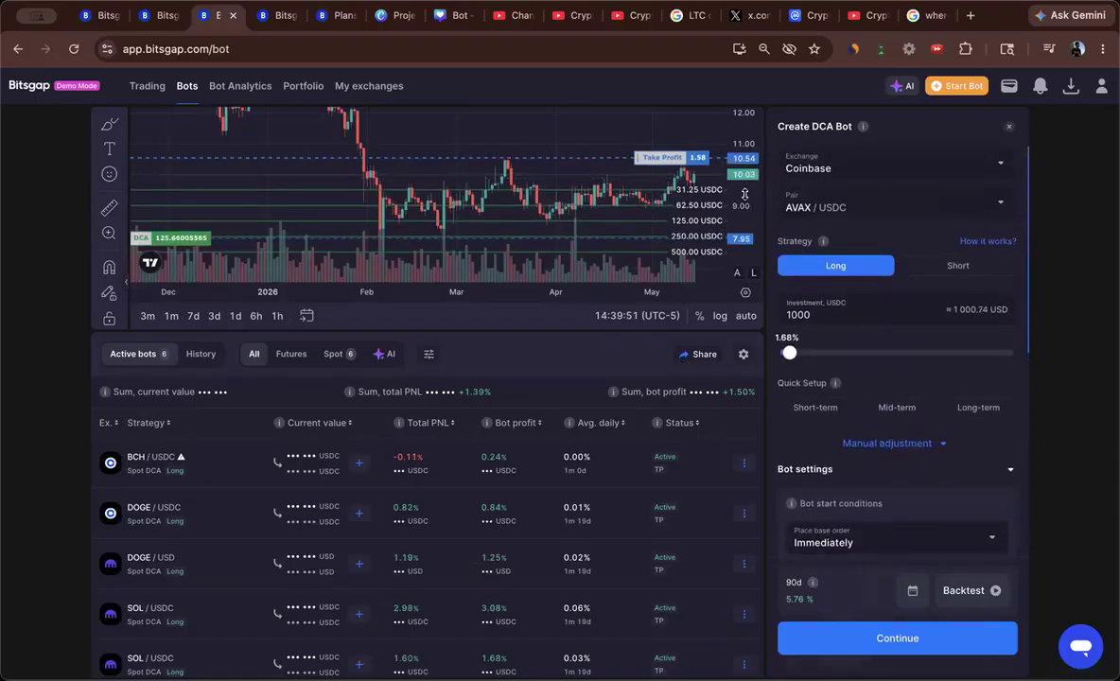
- Compare the DCA bot's order and take-profit levels with AVAX price action back to early 2024
{"action": "left_click_drag", "start_coordinate": [745, 193], "coordinate": [744, 233]}
{"action": "left_click_drag", "start_coordinate": [444, 291], "coordinate": [606, 292]}
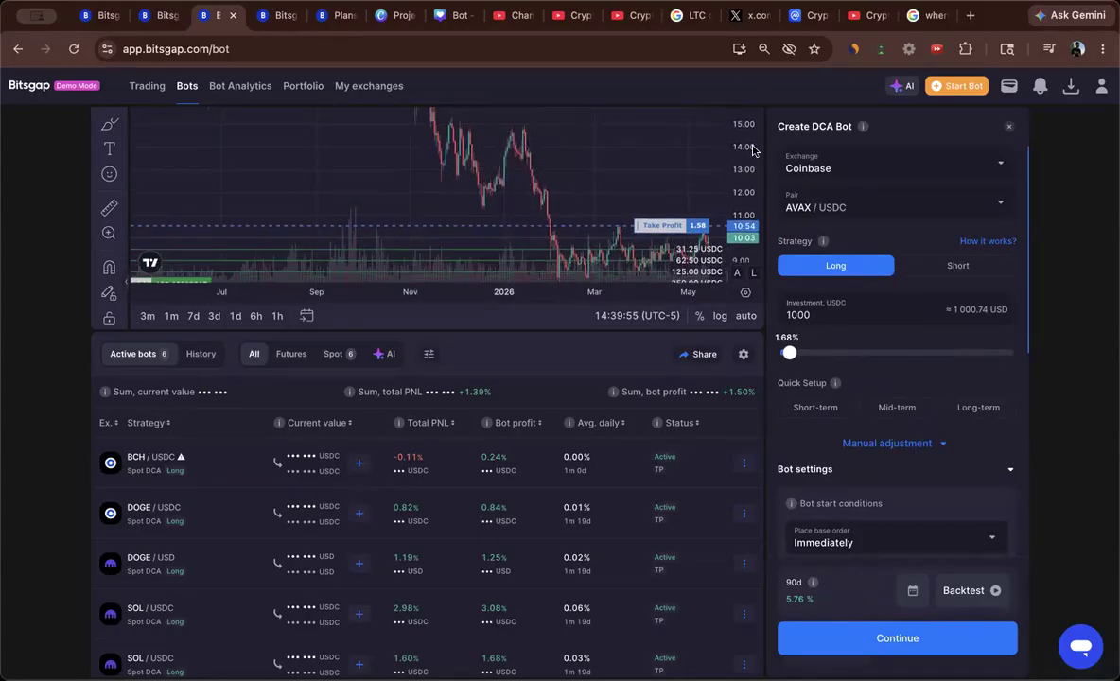
{"action": "left_click_drag", "start_coordinate": [428, 291], "coordinate": [557, 282]}
{"action": "left_click_drag", "start_coordinate": [508, 209], "coordinate": [475, 265]}
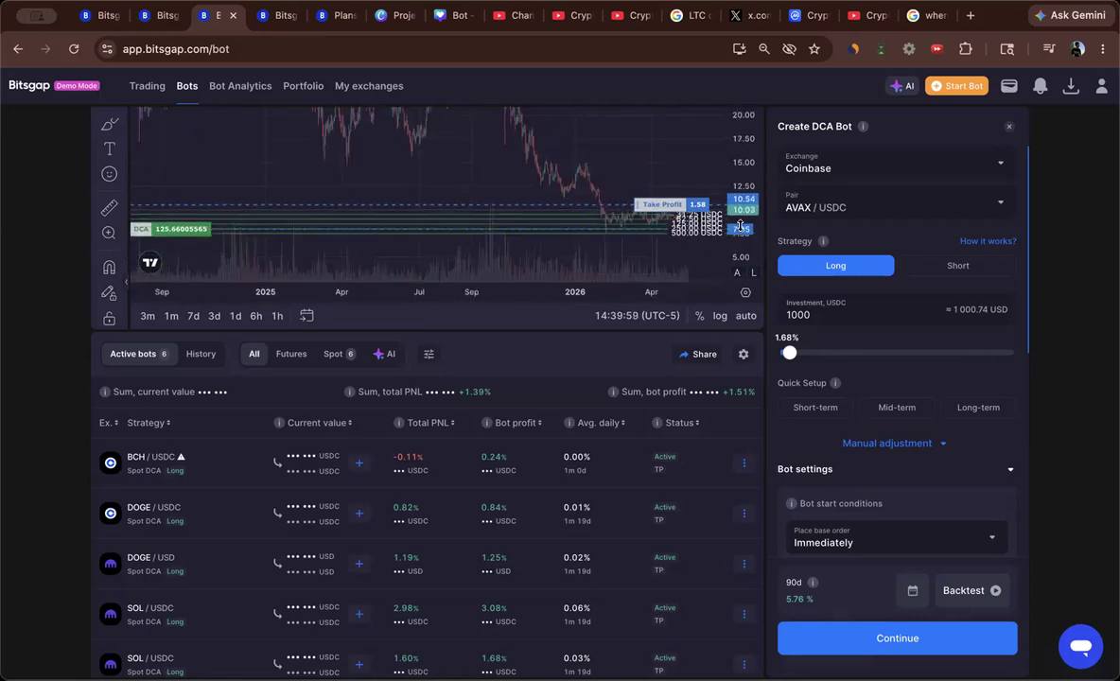
{"action": "left_click_drag", "start_coordinate": [630, 162], "coordinate": [631, 218]}
{"action": "scroll", "coordinate": [747, 251], "scroll_direction": "up", "scroll_amount": 3}
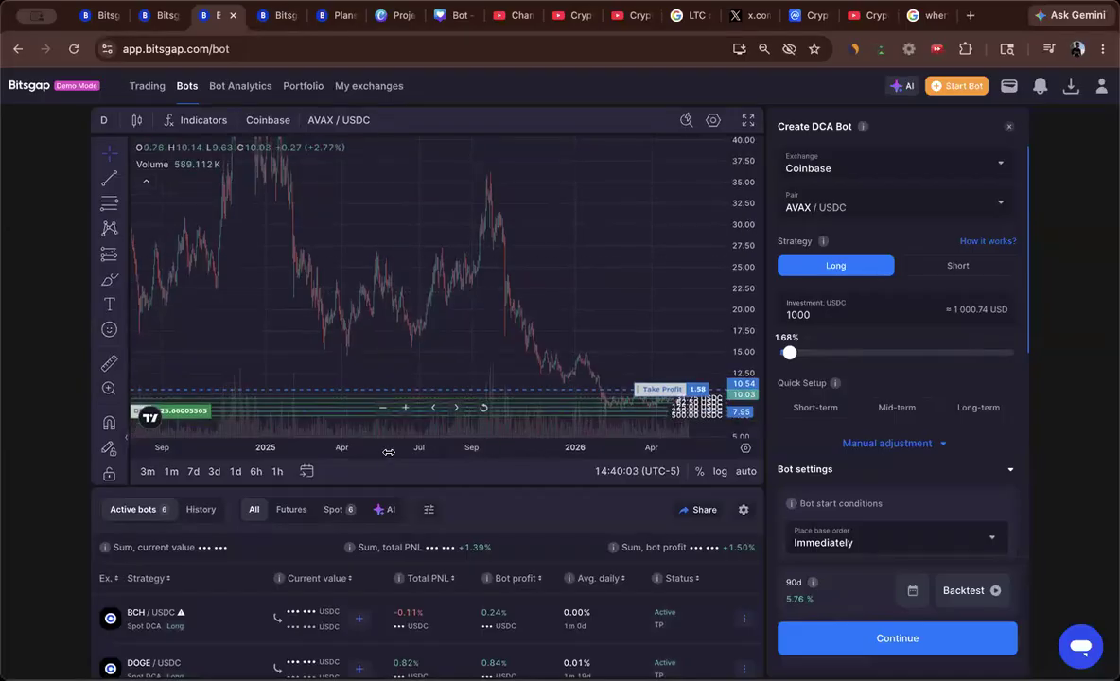
{"action": "left_click_drag", "start_coordinate": [407, 448], "coordinate": [503, 447]}
{"action": "left_click_drag", "start_coordinate": [742, 161], "coordinate": [742, 313]}
{"action": "left_click_drag", "start_coordinate": [737, 225], "coordinate": [737, 253]}
{"action": "left_click_drag", "start_coordinate": [666, 233], "coordinate": [608, 267]}
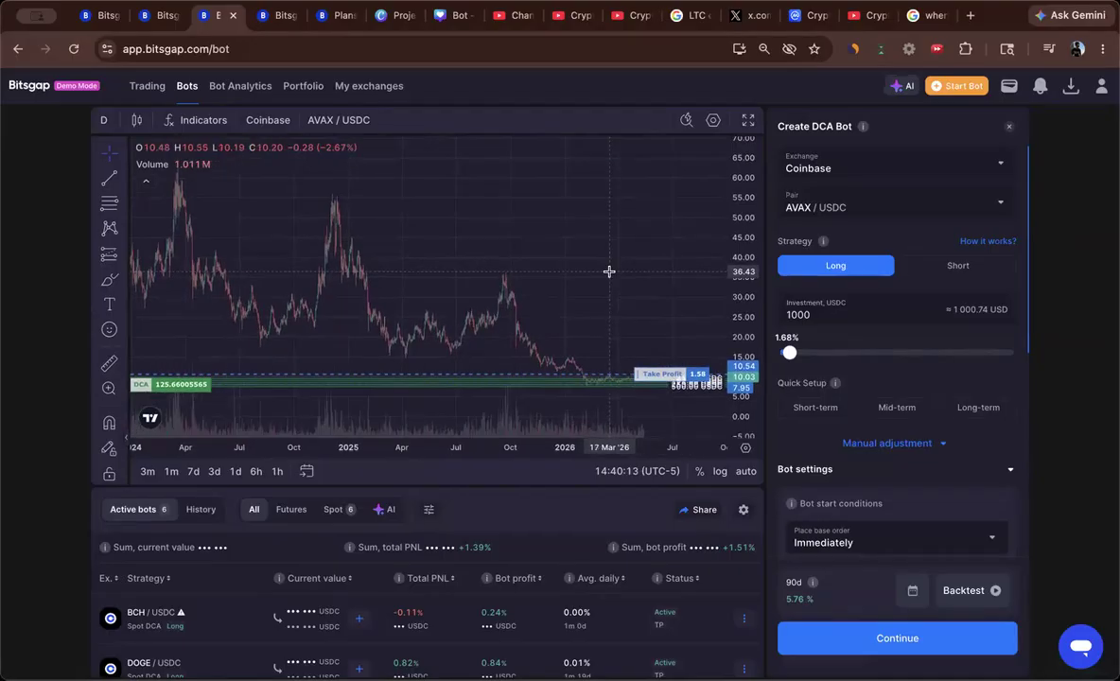
{"action": "left_click_drag", "start_coordinate": [607, 320], "coordinate": [546, 348]}
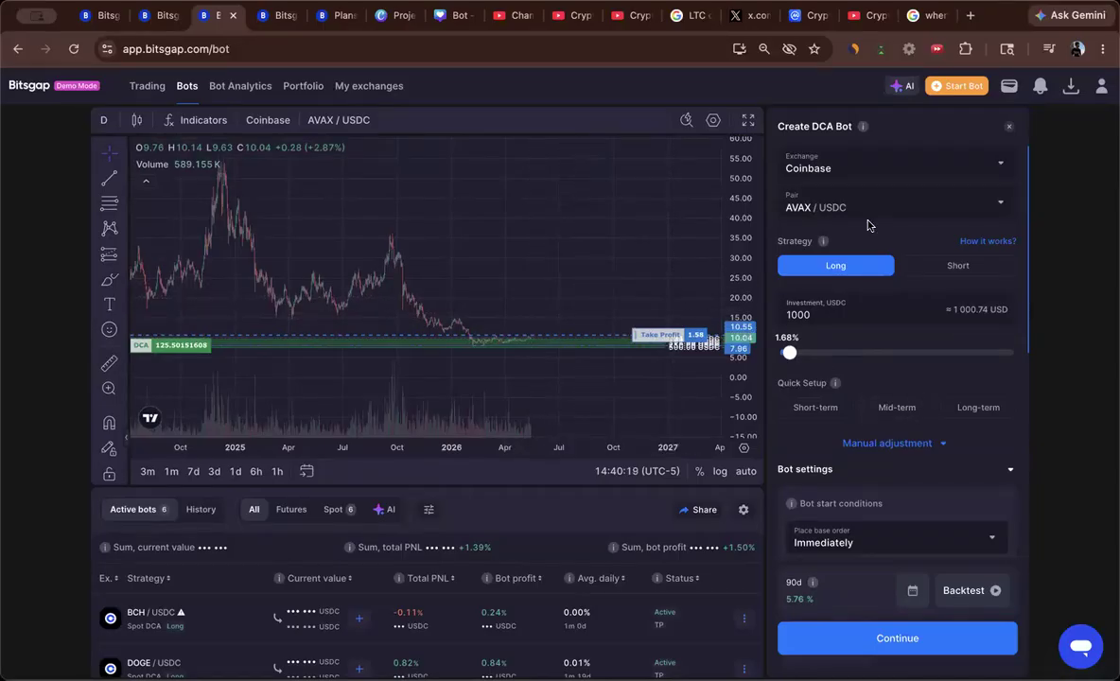
{"action": "left_click", "coordinate": [911, 592]}
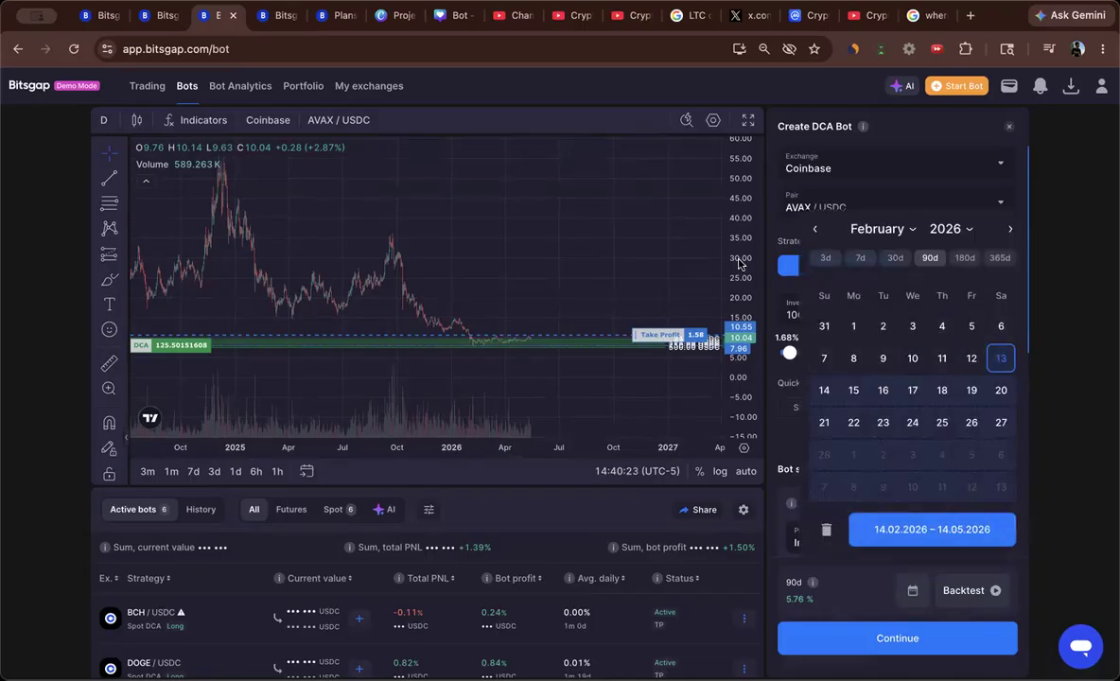
{"action": "left_click", "coordinate": [757, 224]}
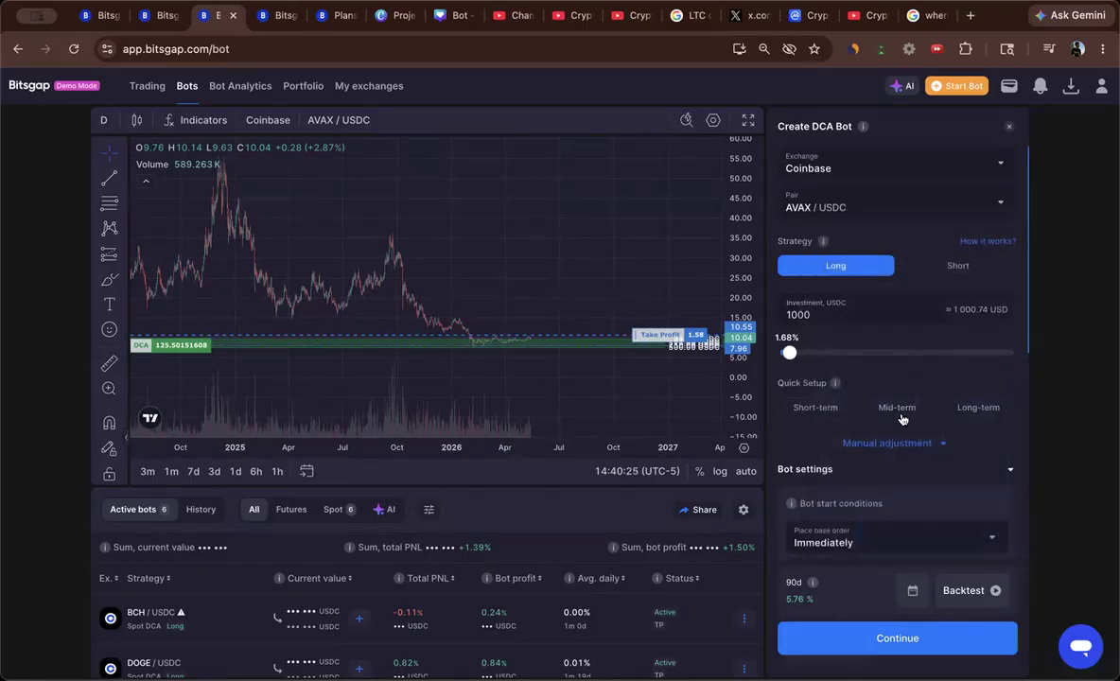
- Set the averaging orders step of the AVAX/USDC DCA bot to 15%
{"action": "scroll", "coordinate": [894, 407], "scroll_direction": "down", "scroll_amount": 5}
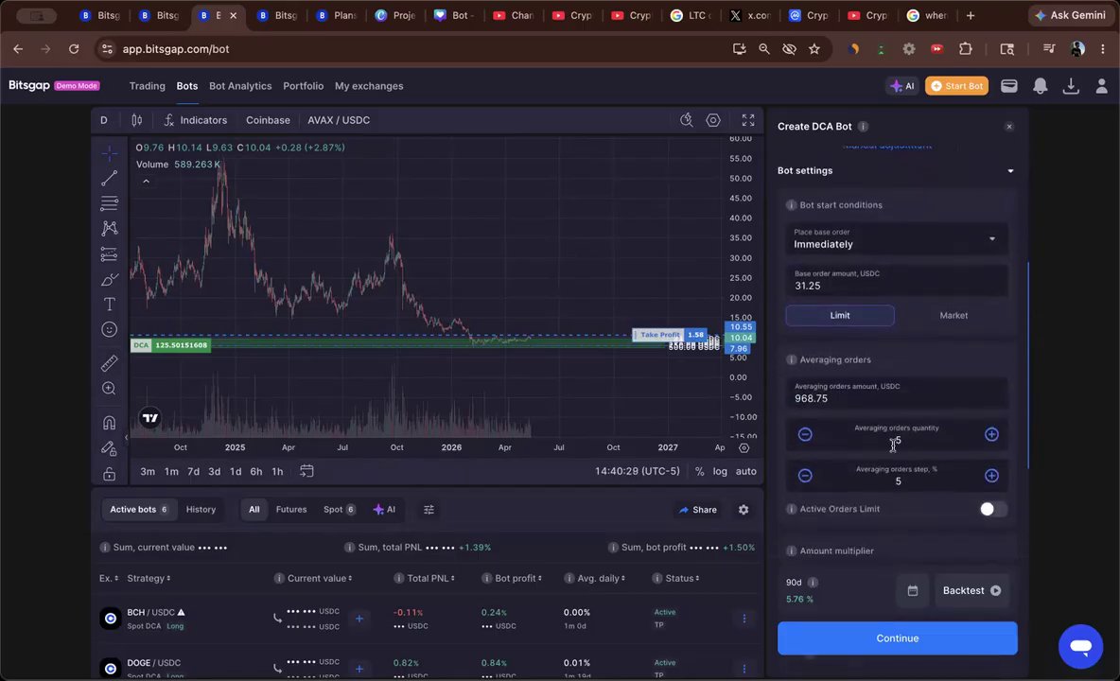
{"action": "left_click_drag", "start_coordinate": [913, 483], "coordinate": [858, 482]}
{"action": "type", "text": "1"}
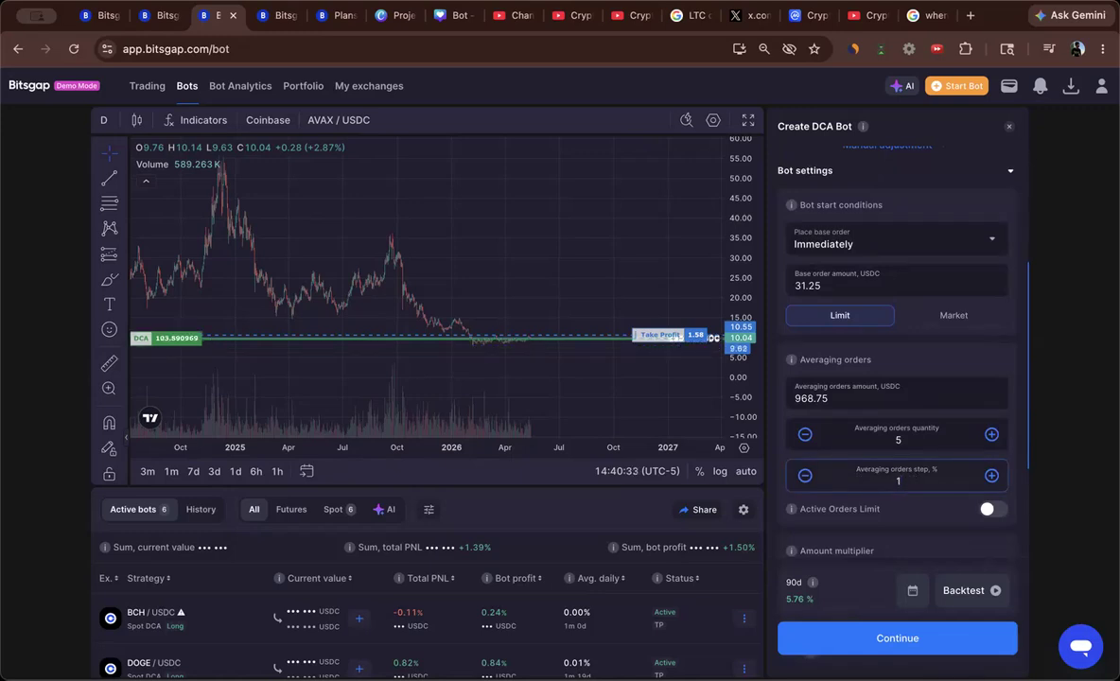
{"action": "type", "text": "5"}
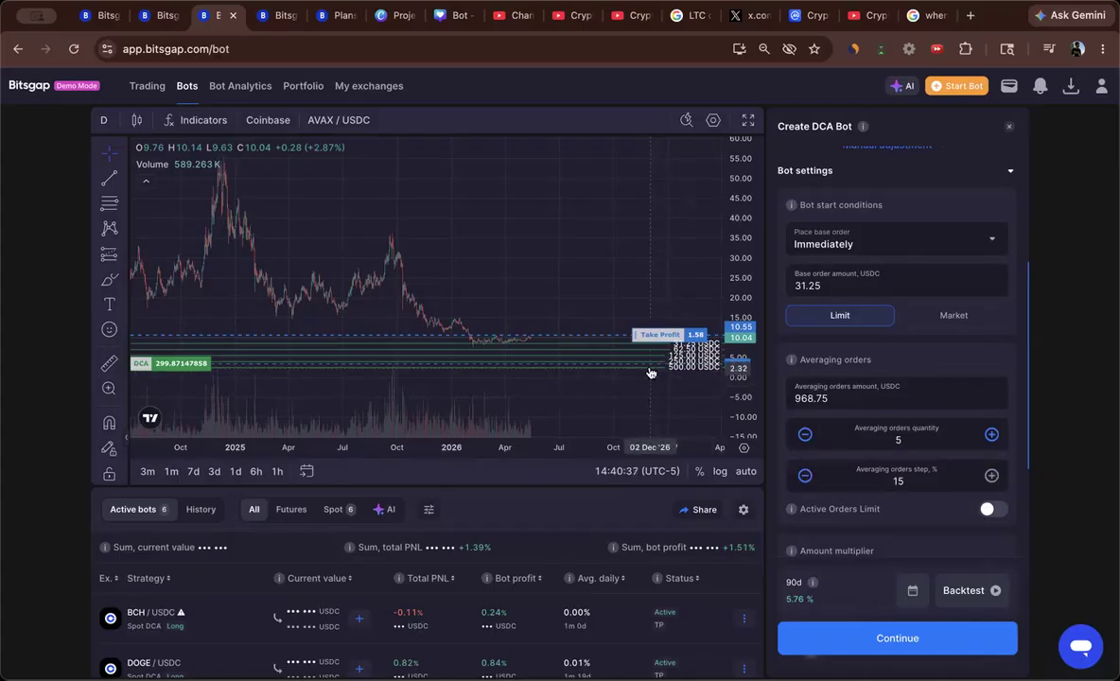
- Run a 365-day backtest of the DCA bot and inspect where its trades fall on the chart
{"action": "left_click", "coordinate": [912, 590]}
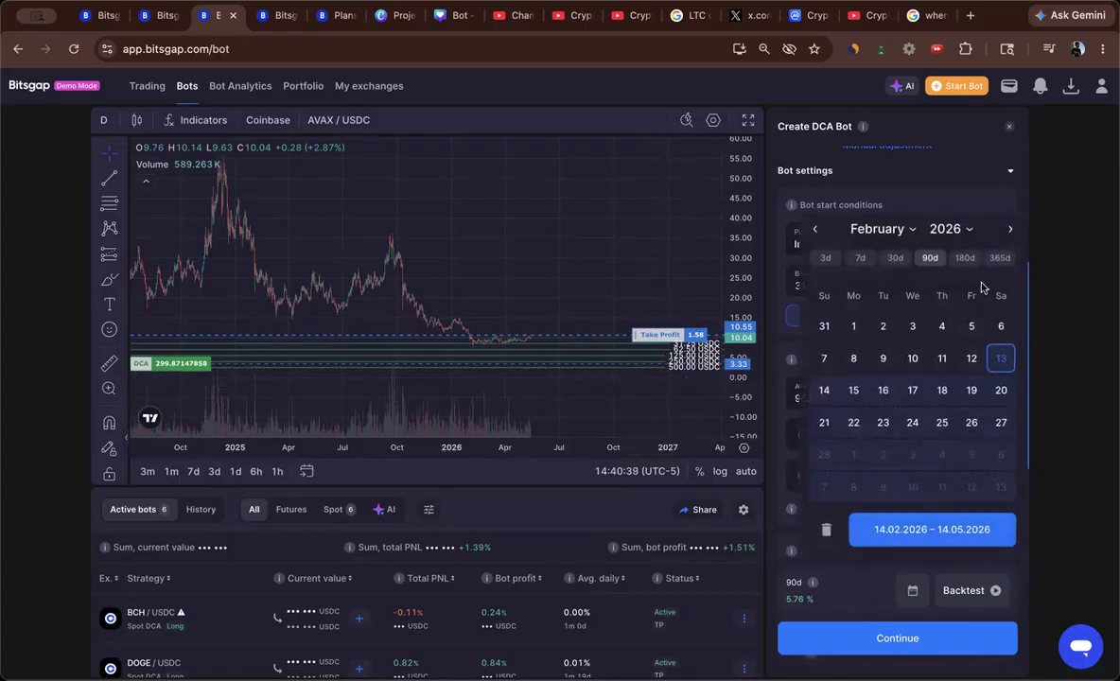
{"action": "left_click", "coordinate": [1000, 259]}
{"action": "left_click", "coordinate": [986, 522]}
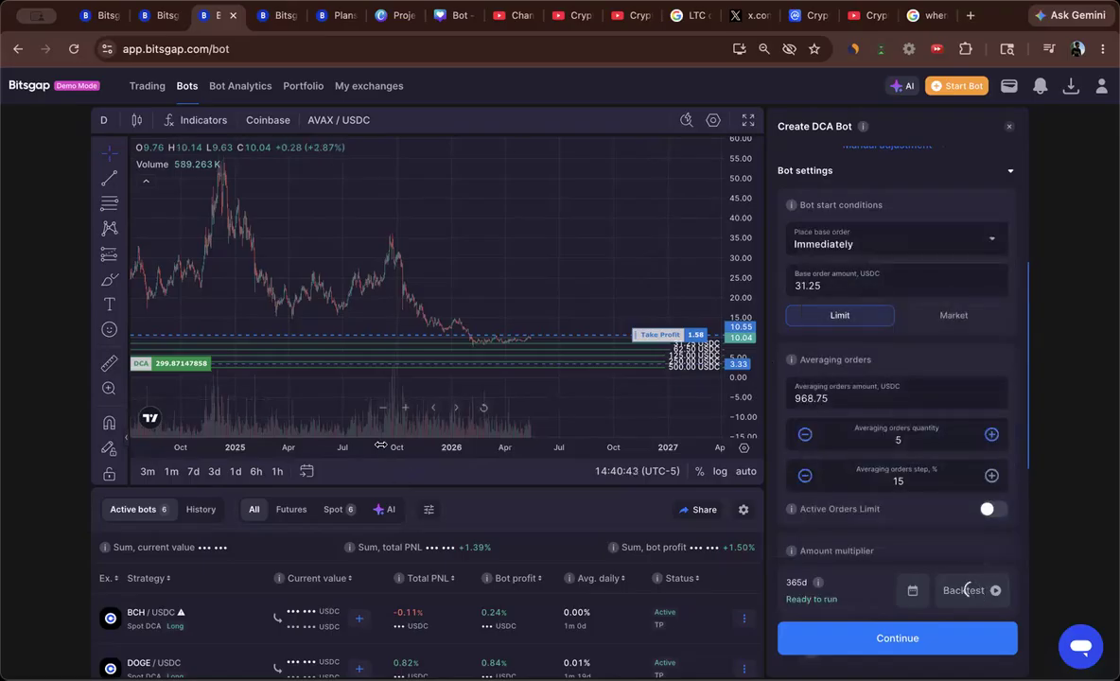
{"action": "scroll", "coordinate": [380, 446], "scroll_direction": "down", "scroll_amount": 3}
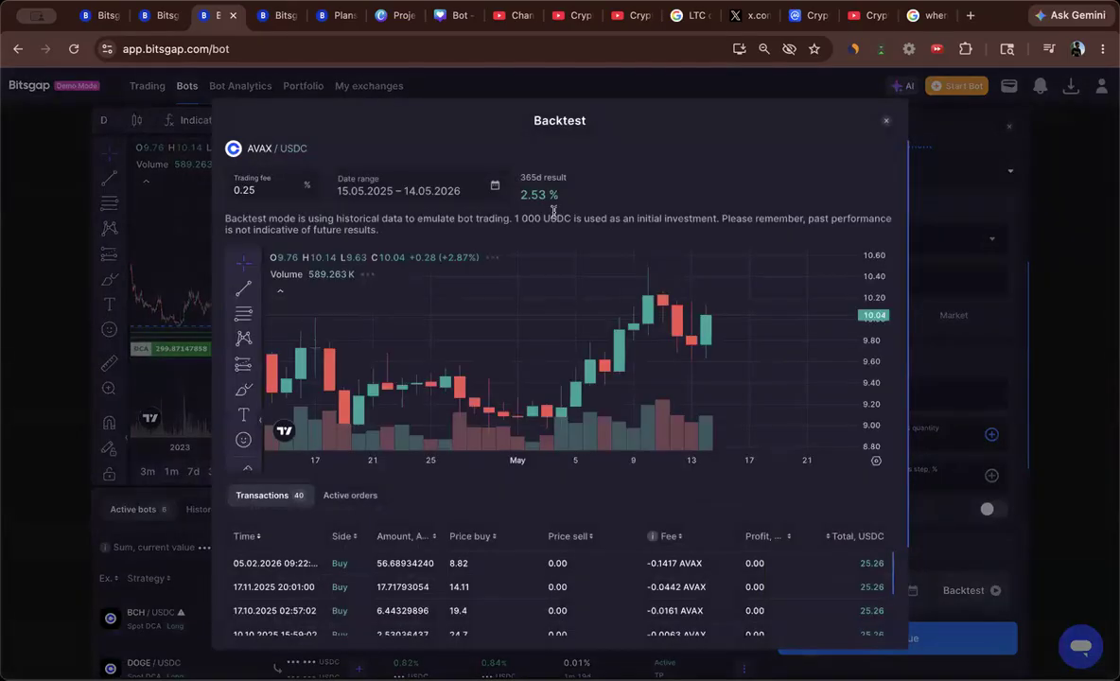
{"action": "scroll", "coordinate": [606, 379], "scroll_direction": "down", "scroll_amount": 5}
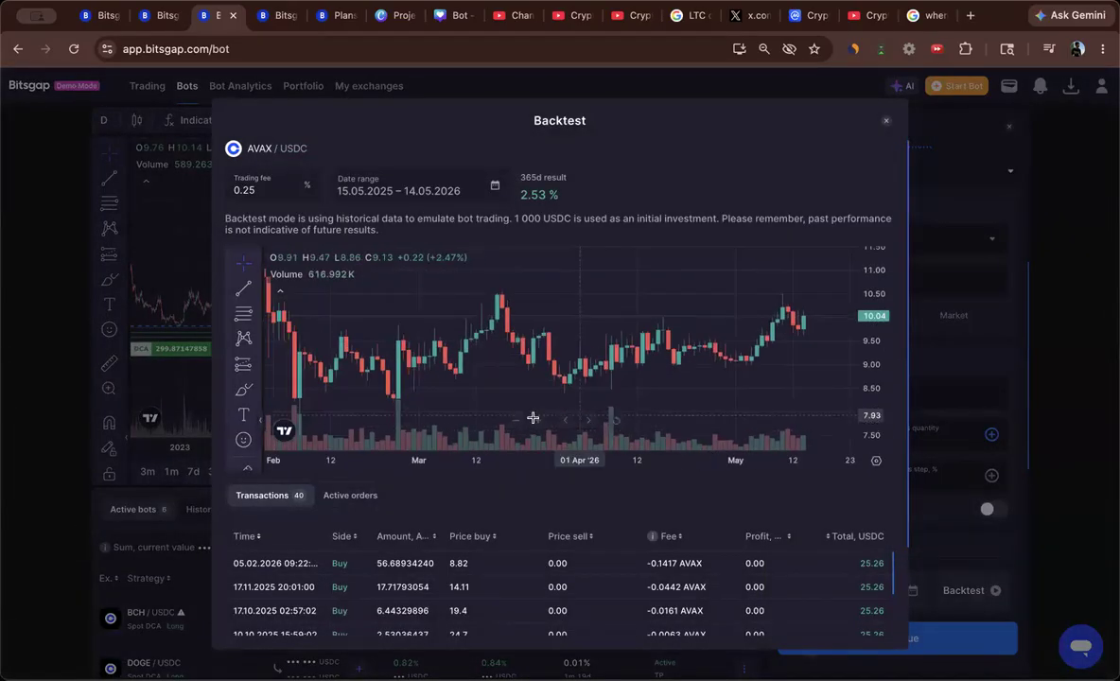
{"action": "left_click_drag", "start_coordinate": [403, 458], "coordinate": [635, 456]}
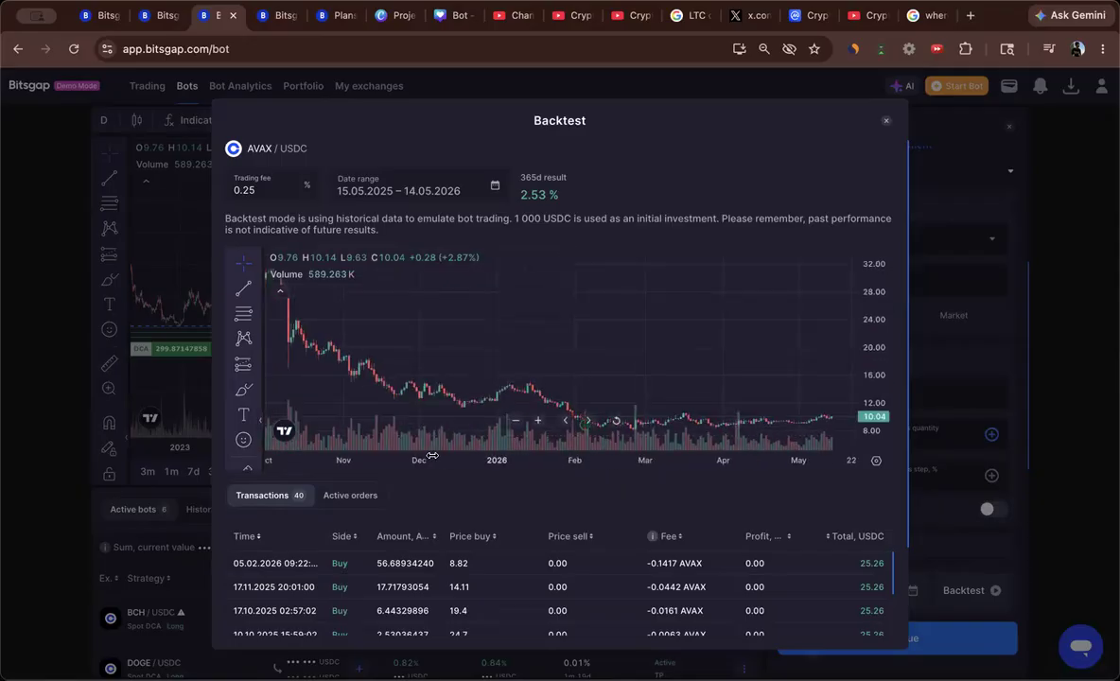
{"action": "left_click_drag", "start_coordinate": [429, 457], "coordinate": [726, 459]}
{"action": "scroll", "coordinate": [655, 318], "scroll_direction": "down", "scroll_amount": 5}
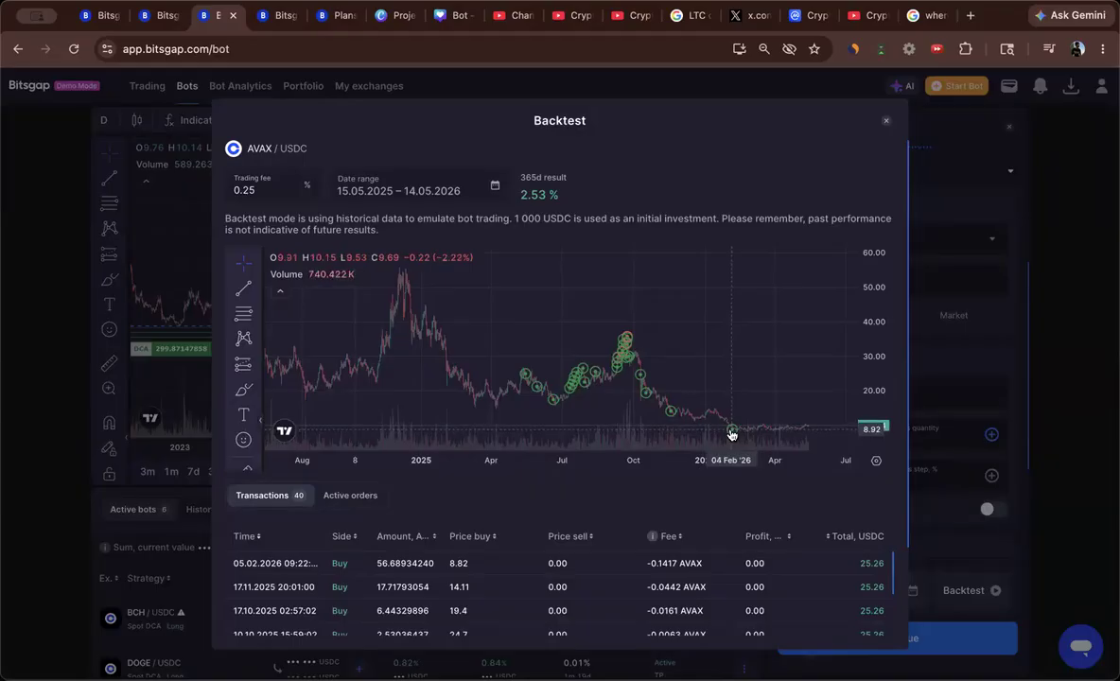
{"action": "left_click", "coordinate": [887, 121]}
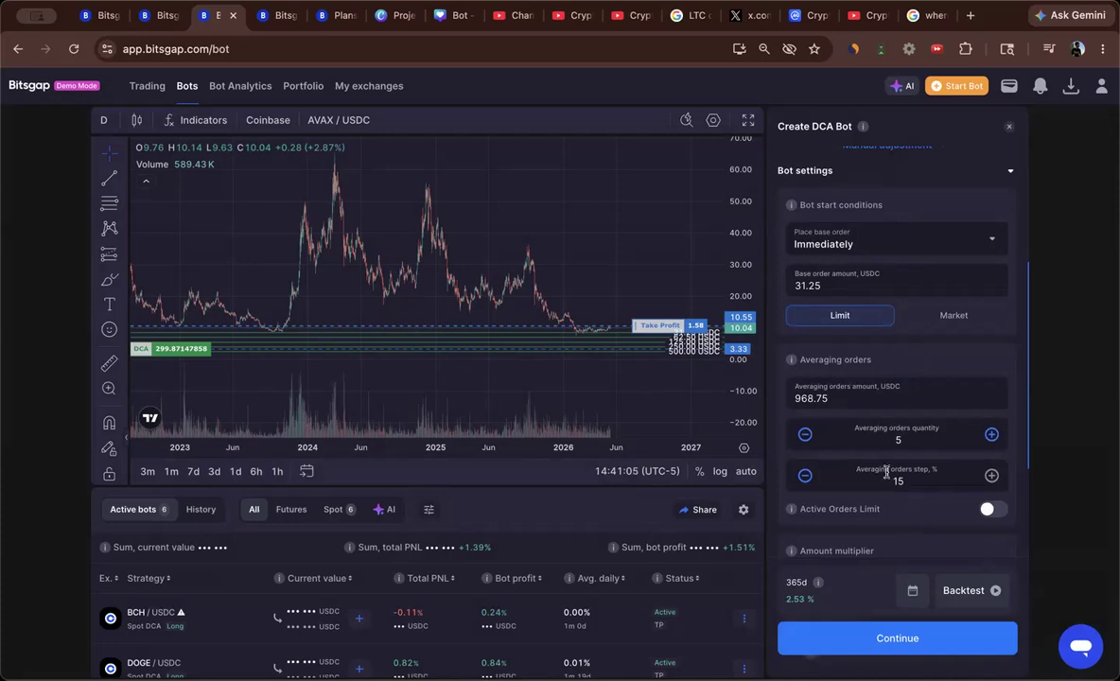
- Set the averaging orders step of the DCA bot to 5%
{"action": "double_click", "coordinate": [940, 481]}
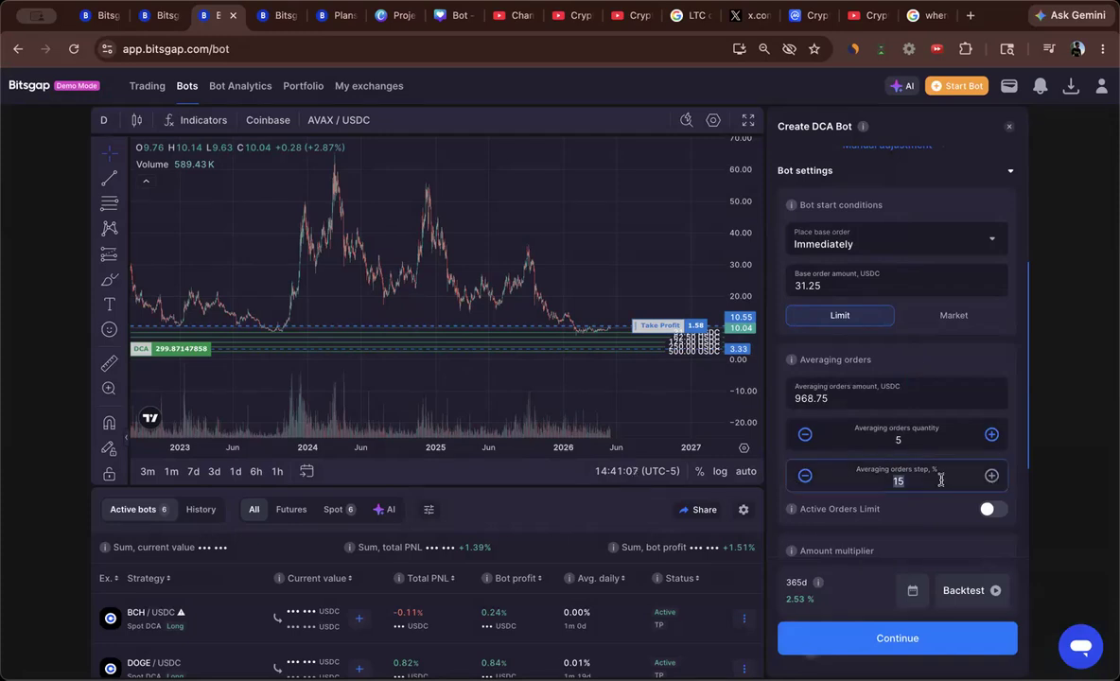
{"action": "left_click", "coordinate": [992, 478]}
{"action": "double_click", "coordinate": [855, 484]}
{"action": "type", "text": "5"}
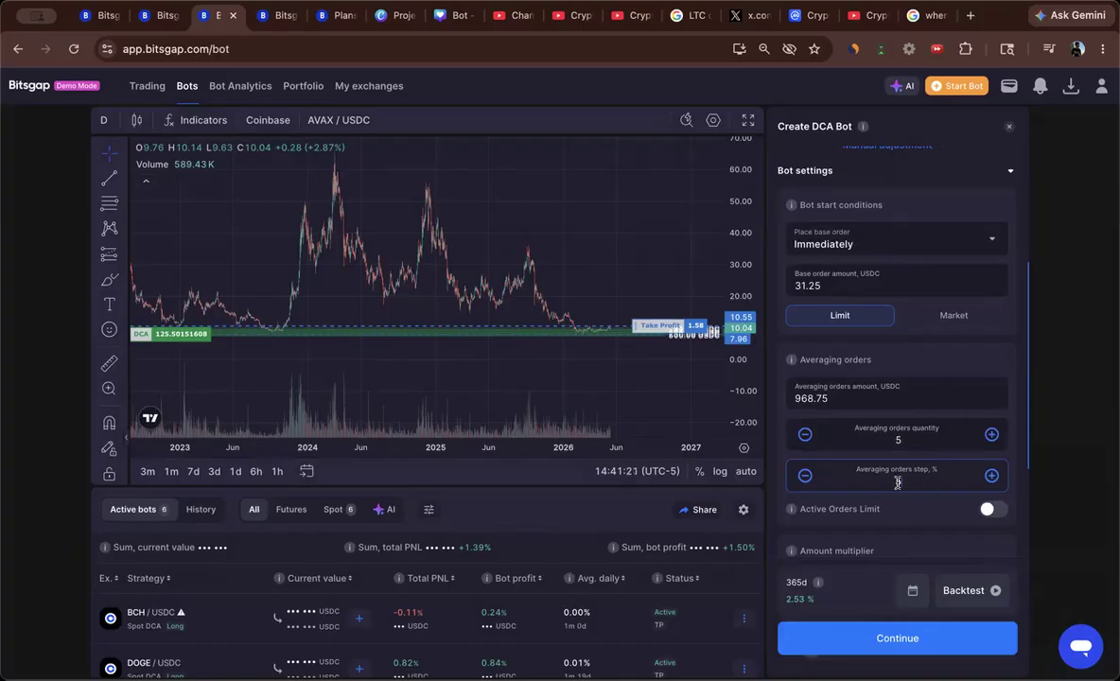
- Review the DCA bot's multipliers, position take-profit and stop-loss settings, and risk management options
{"action": "scroll", "coordinate": [915, 515], "scroll_direction": "down", "scroll_amount": 3}
{"action": "scroll", "coordinate": [869, 507], "scroll_direction": "down", "scroll_amount": 1}
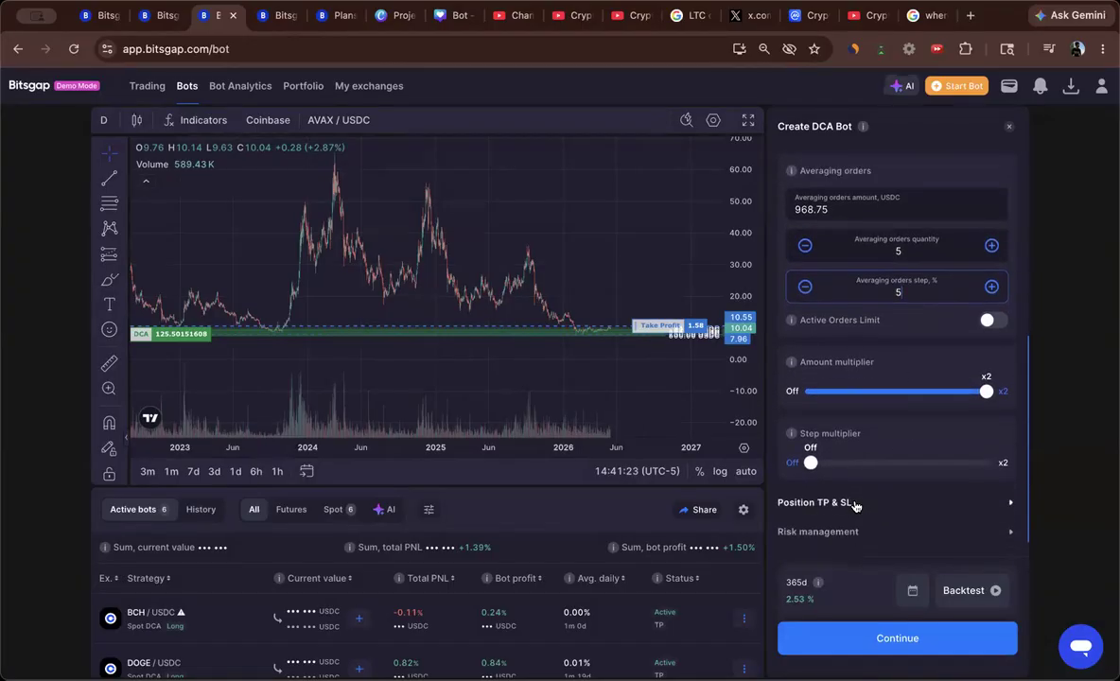
{"action": "left_click", "coordinate": [875, 501]}
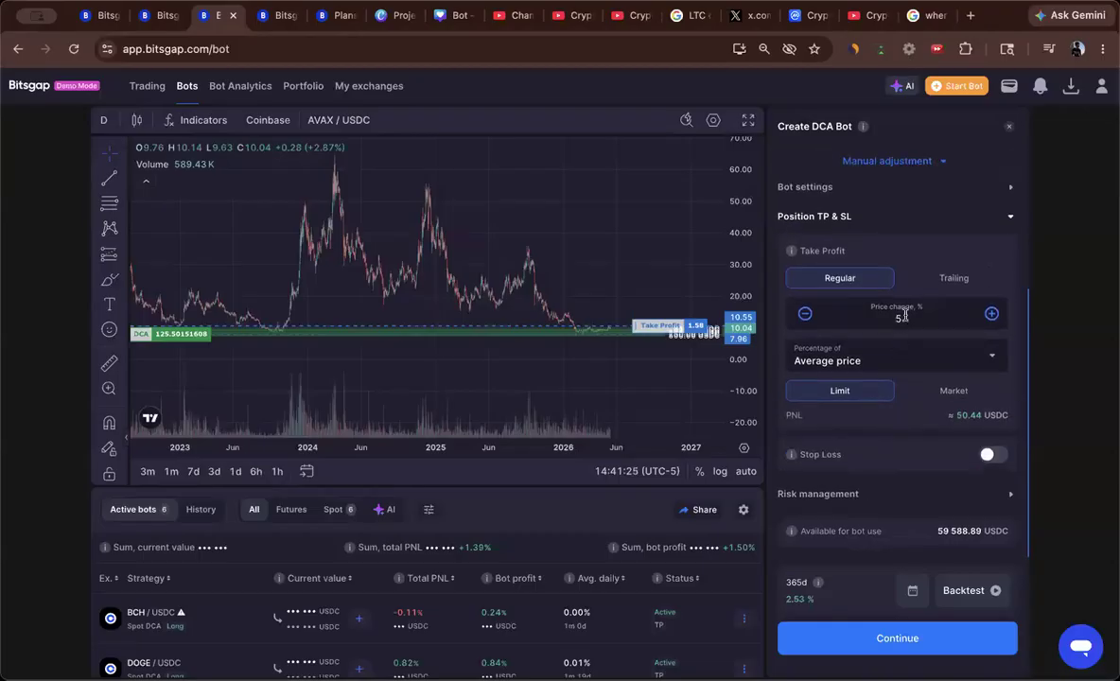
{"action": "left_click", "coordinate": [898, 492]}
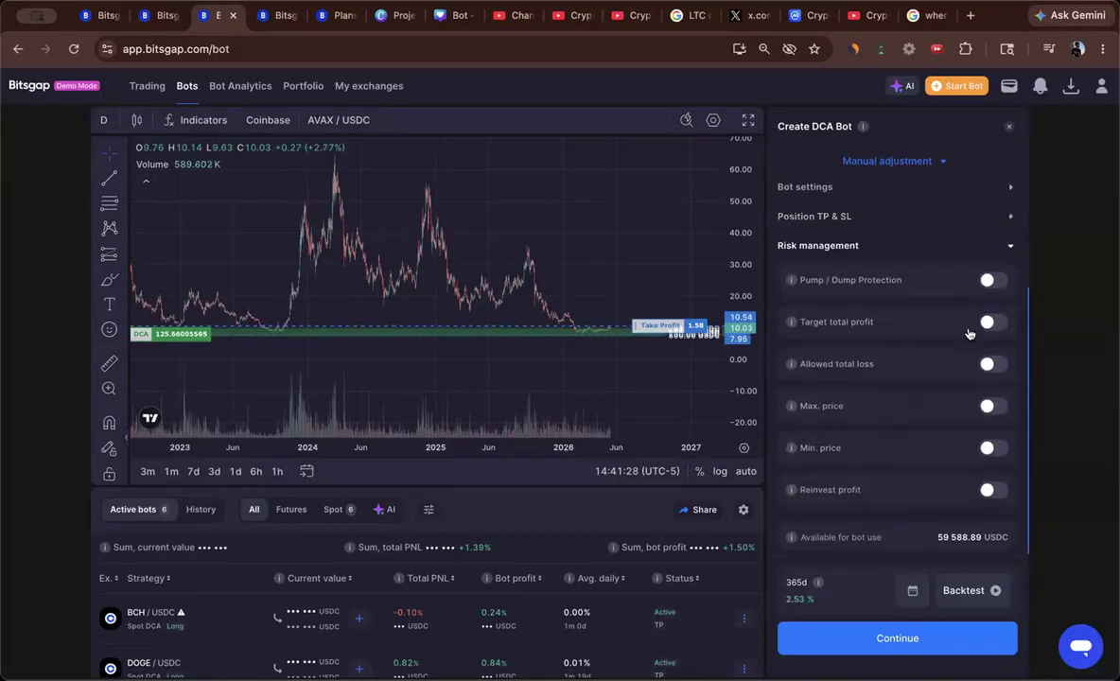
- Run a 90-day backtest and check its trades against the early February 2026 AVAX low
{"action": "left_click", "coordinate": [911, 592]}
{"action": "left_click", "coordinate": [929, 257]}
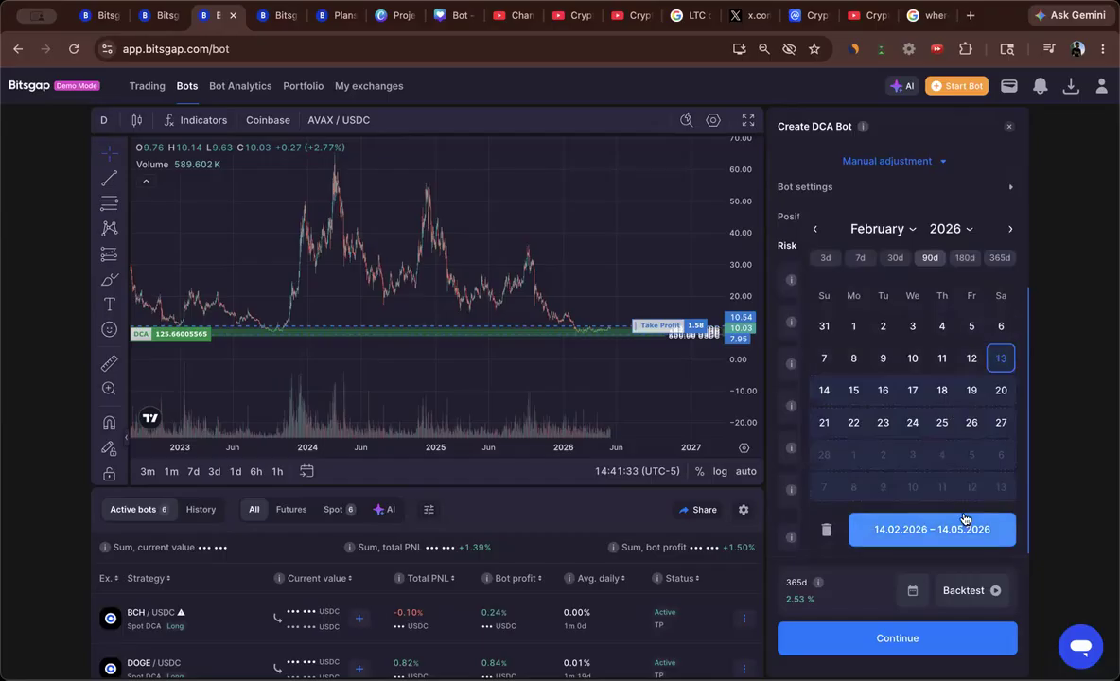
{"action": "left_click", "coordinate": [942, 530]}
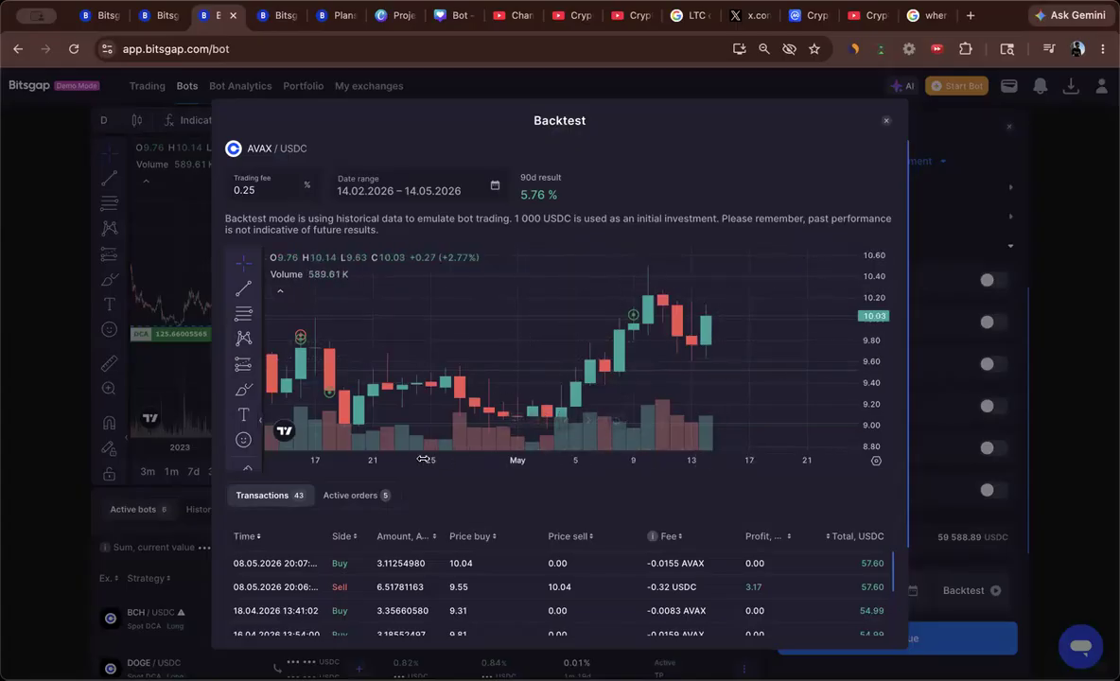
{"action": "scroll", "coordinate": [522, 454], "scroll_direction": "down", "scroll_amount": 4}
{"action": "left_click_drag", "start_coordinate": [483, 462], "coordinate": [668, 463]}
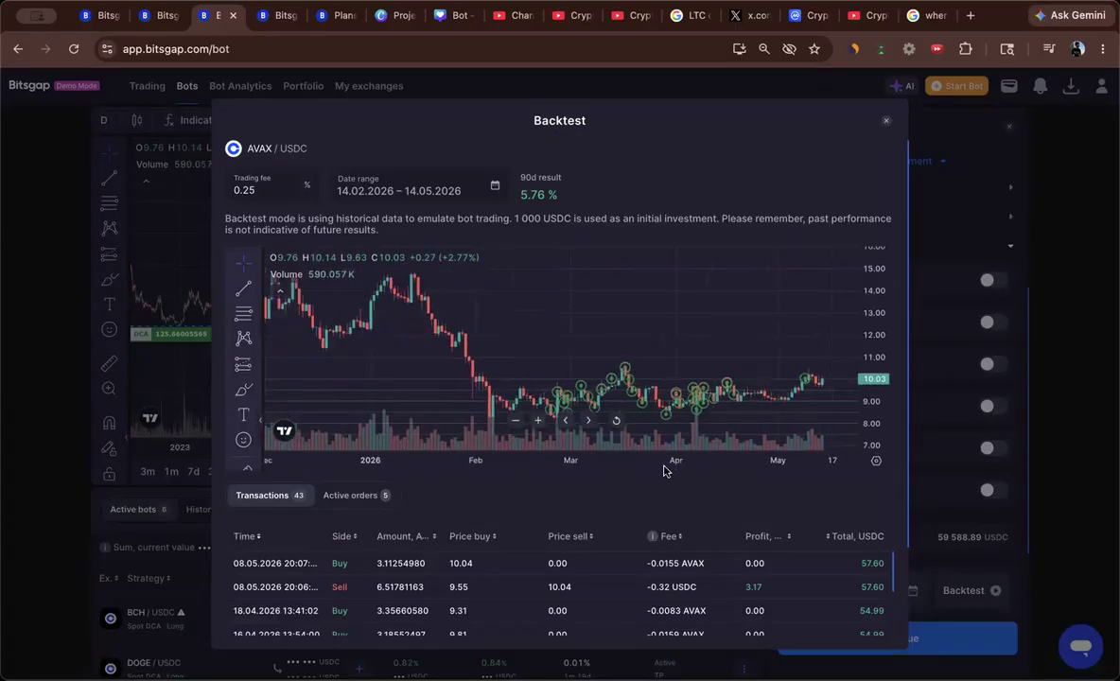
{"action": "left_click_drag", "start_coordinate": [686, 336], "coordinate": [622, 310]}
{"action": "left_click_drag", "start_coordinate": [771, 341], "coordinate": [693, 333]}
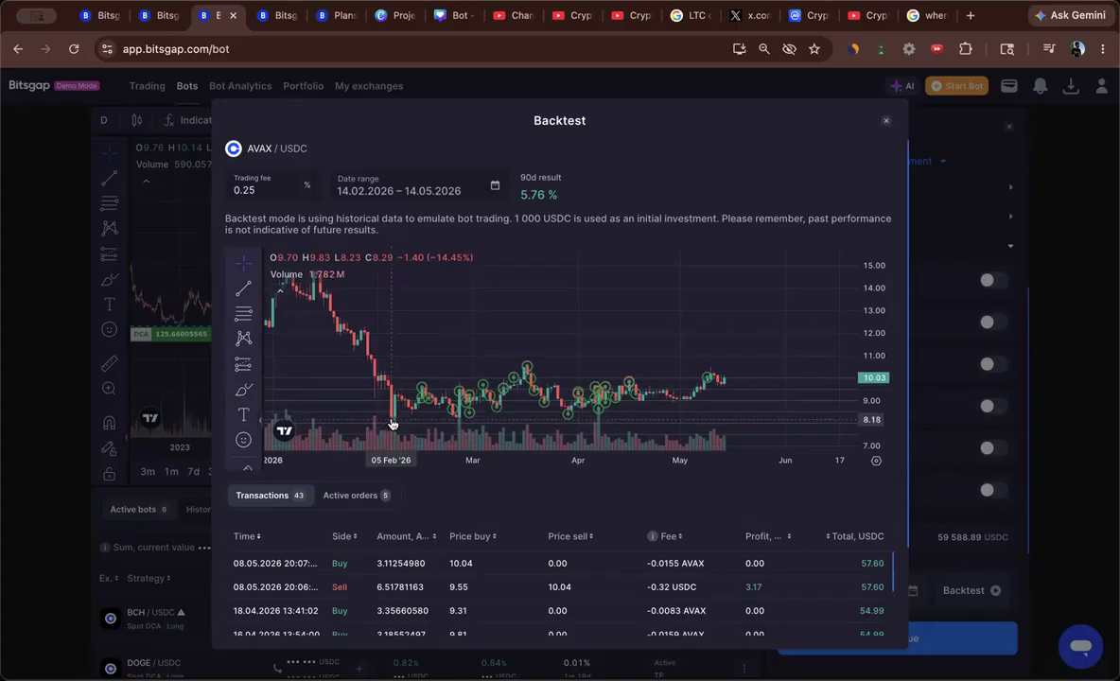
{"action": "left_click", "coordinate": [887, 122]}
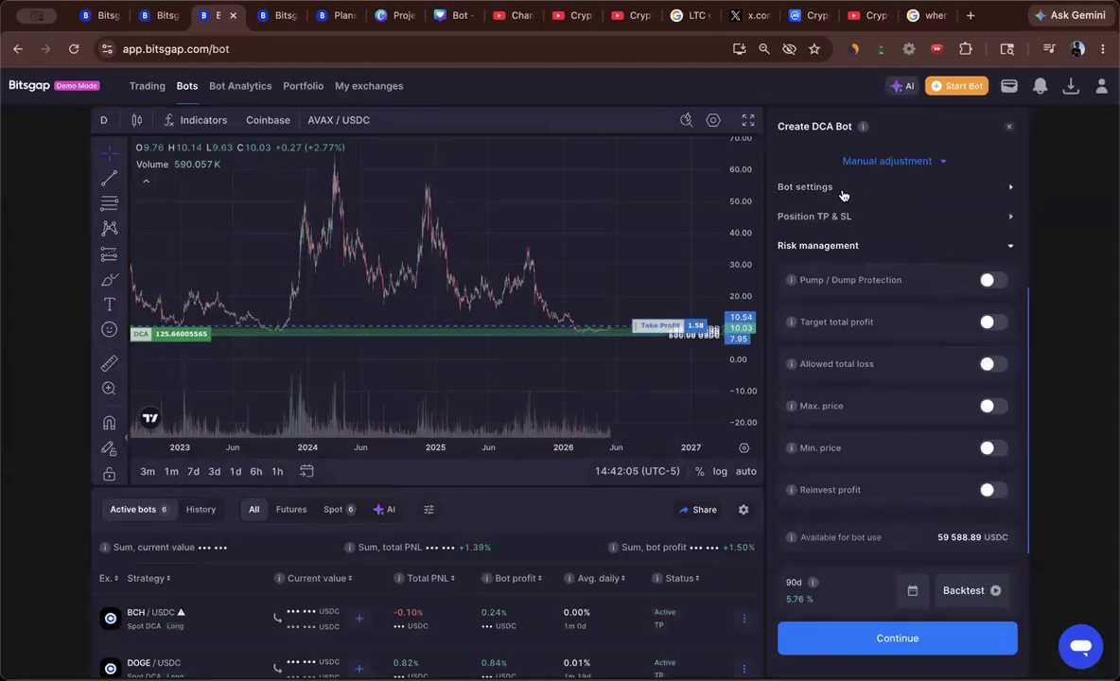
- Backtest the DCA bot from 06.02.2026 to 14.05.2026 and compare its trades with the active order levels
{"action": "left_click", "coordinate": [911, 599]}
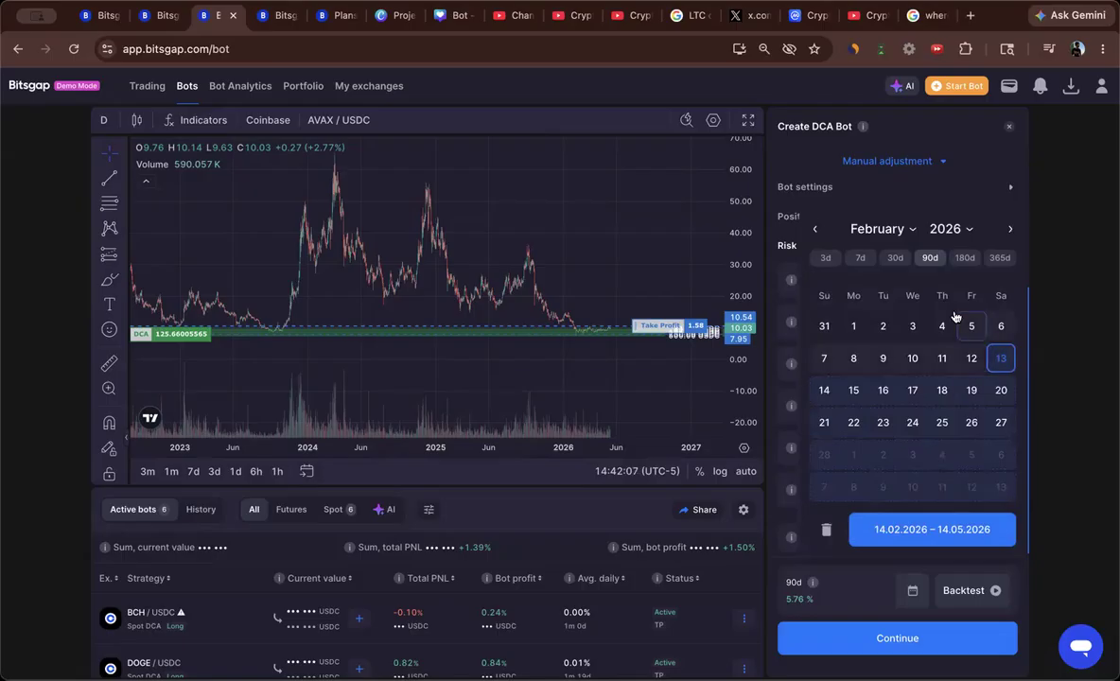
{"action": "left_click", "coordinate": [958, 536]}
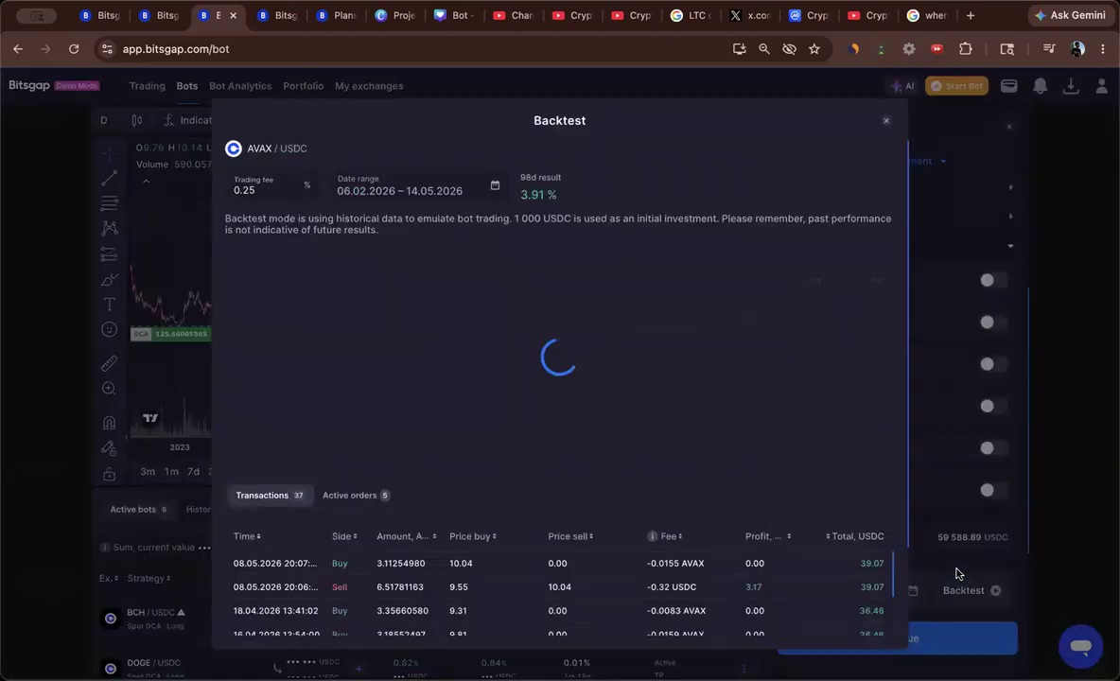
{"action": "left_click_drag", "start_coordinate": [512, 460], "coordinate": [802, 458]}
{"action": "left_click_drag", "start_coordinate": [572, 458], "coordinate": [634, 460]}
{"action": "left_click_drag", "start_coordinate": [676, 385], "coordinate": [562, 335]}
{"action": "left_click_drag", "start_coordinate": [871, 388], "coordinate": [874, 290]}
{"action": "left_click_drag", "start_coordinate": [733, 383], "coordinate": [716, 277]}
{"action": "left_click_drag", "start_coordinate": [727, 352], "coordinate": [727, 320]}
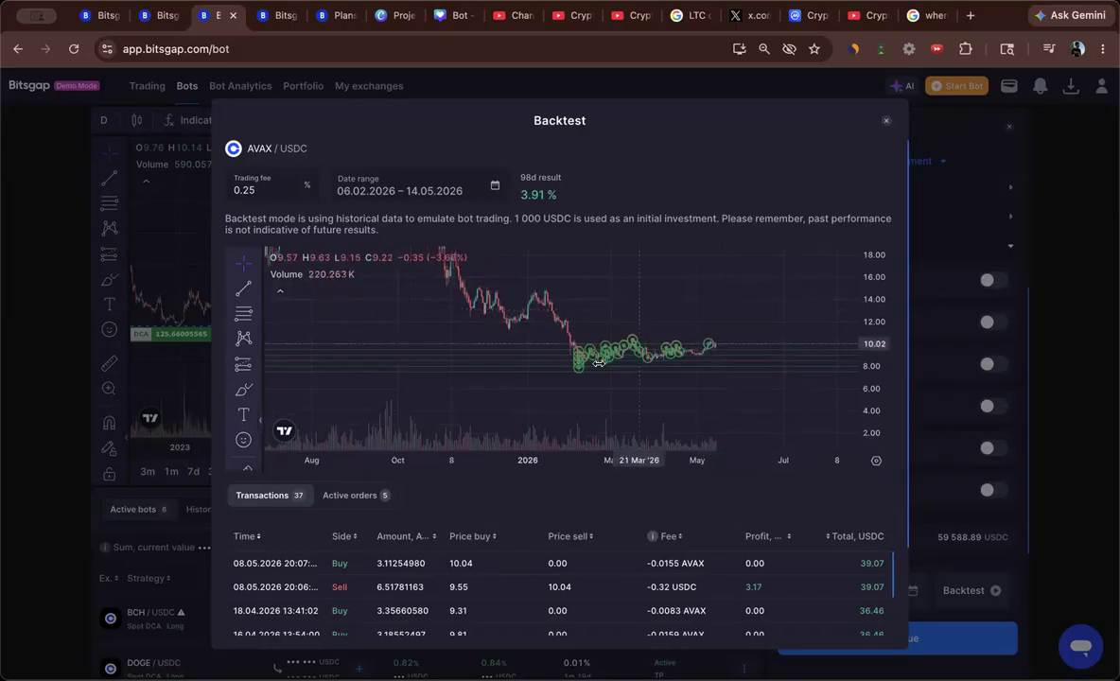
- Examine the backtest's individual buys and sells from the 5 February 2026 drop through mid-May
{"action": "left_click_drag", "start_coordinate": [642, 461], "coordinate": [524, 463]}
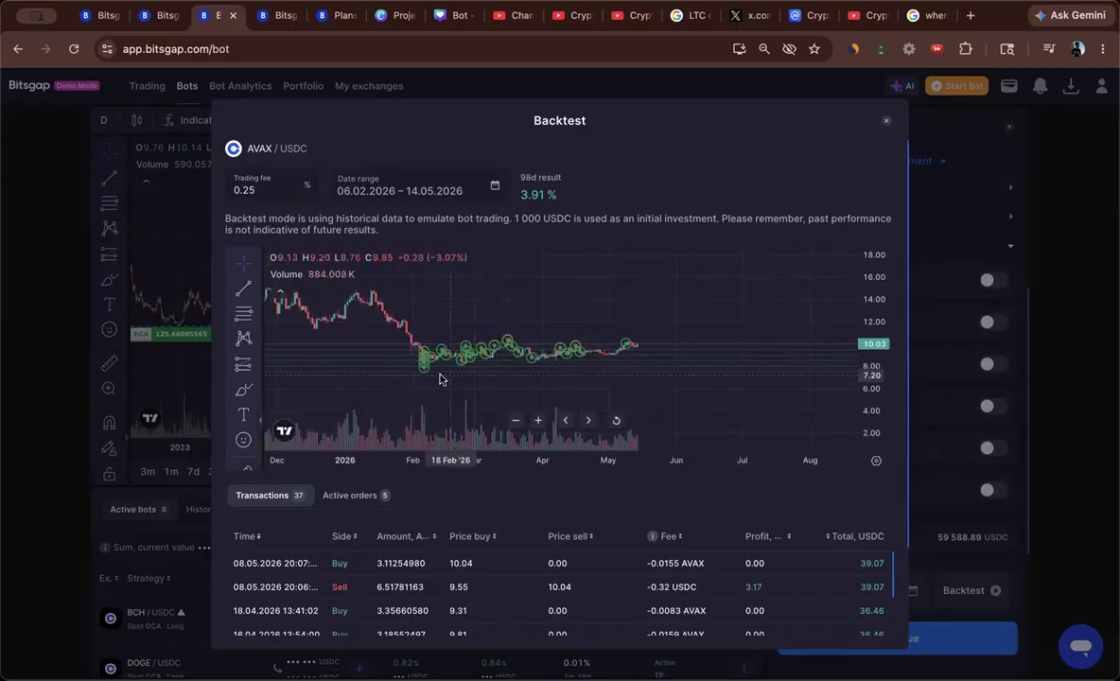
{"action": "left_click_drag", "start_coordinate": [471, 404], "coordinate": [544, 389]}
{"action": "left_click_drag", "start_coordinate": [547, 460], "coordinate": [416, 462]}
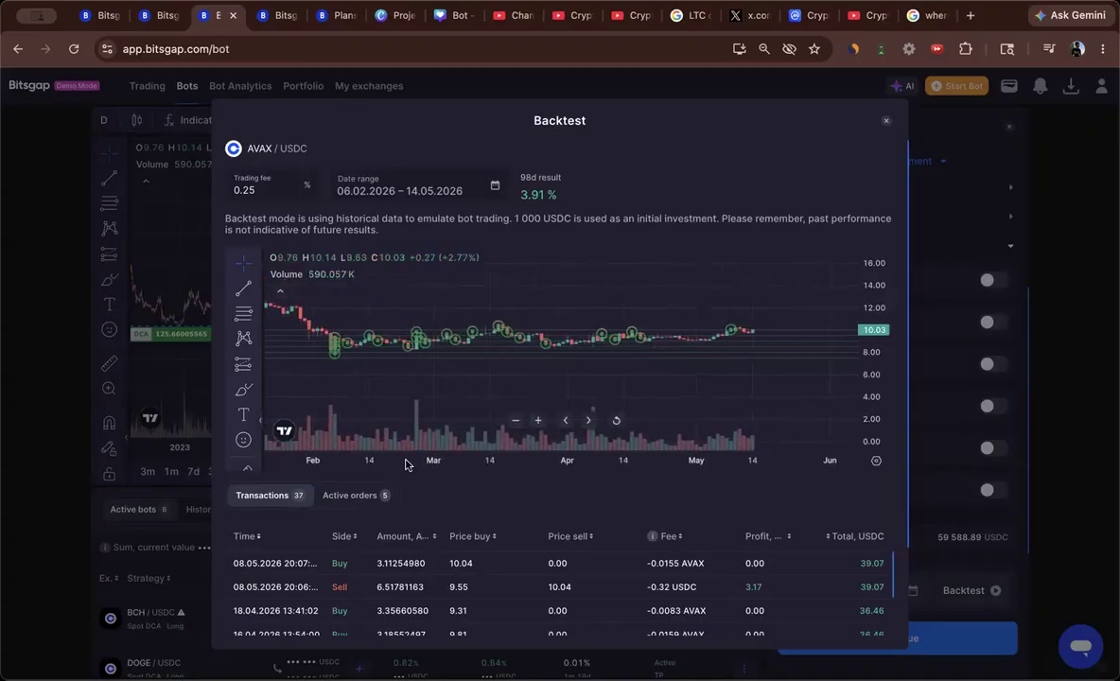
{"action": "left_click_drag", "start_coordinate": [390, 374], "coordinate": [565, 382]}
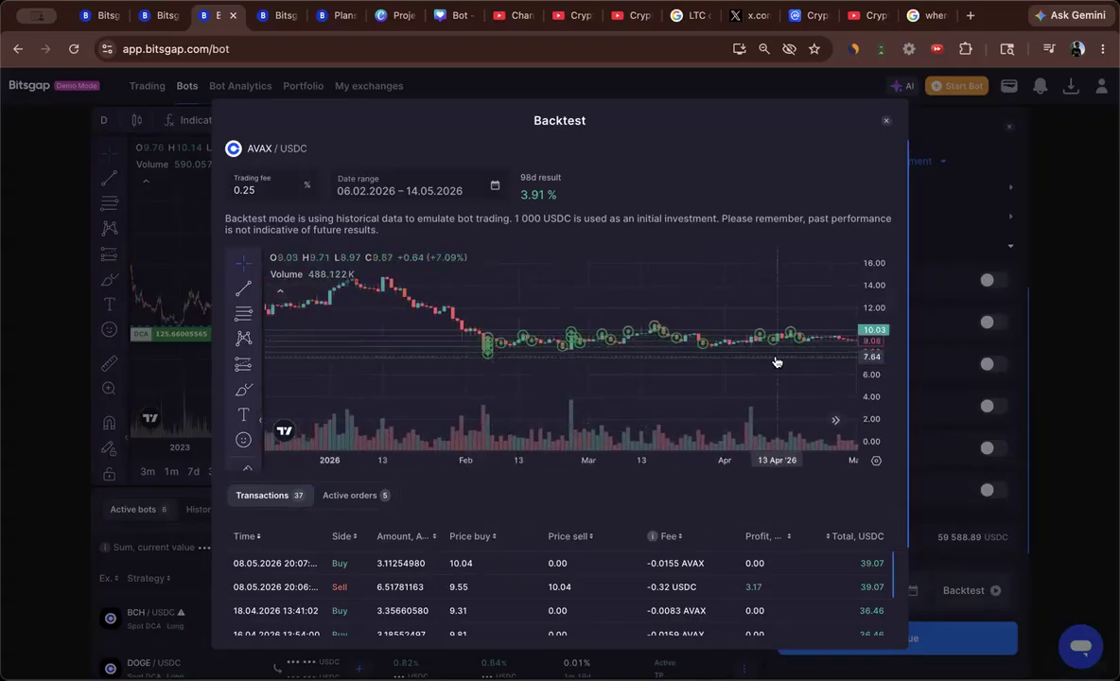
{"action": "left_click_drag", "start_coordinate": [873, 389], "coordinate": [872, 285]}
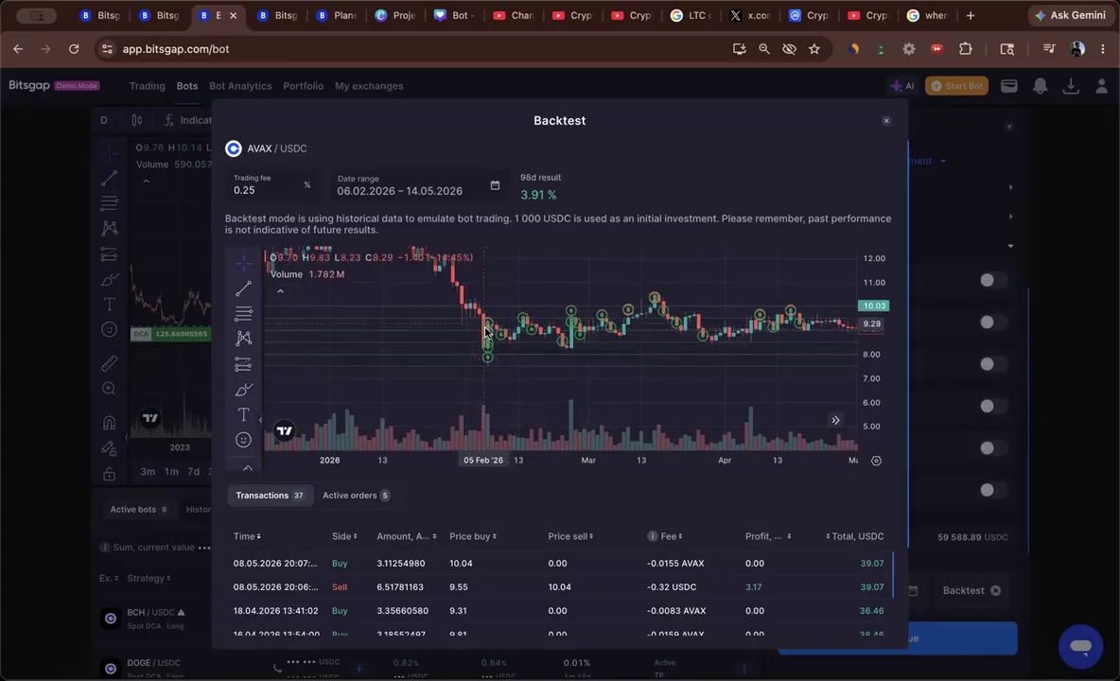
{"action": "left_click_drag", "start_coordinate": [617, 363], "coordinate": [530, 371]}
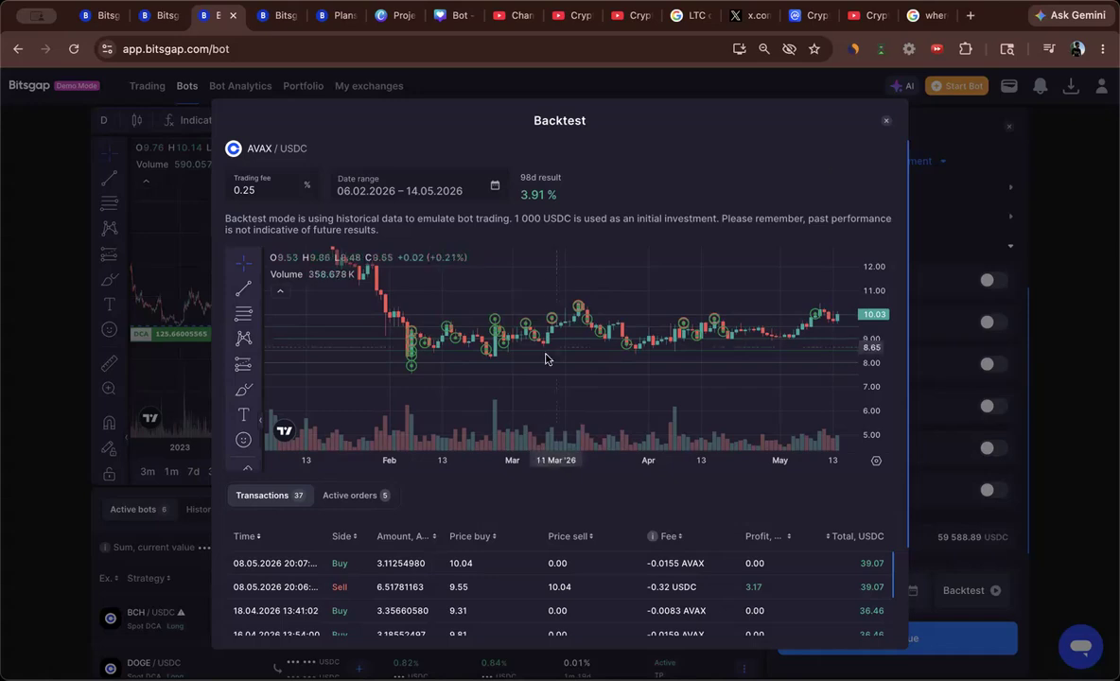
- Close the backtest results and review the DCA bot's base order and averaging order settings
{"action": "left_click", "coordinate": [886, 124]}
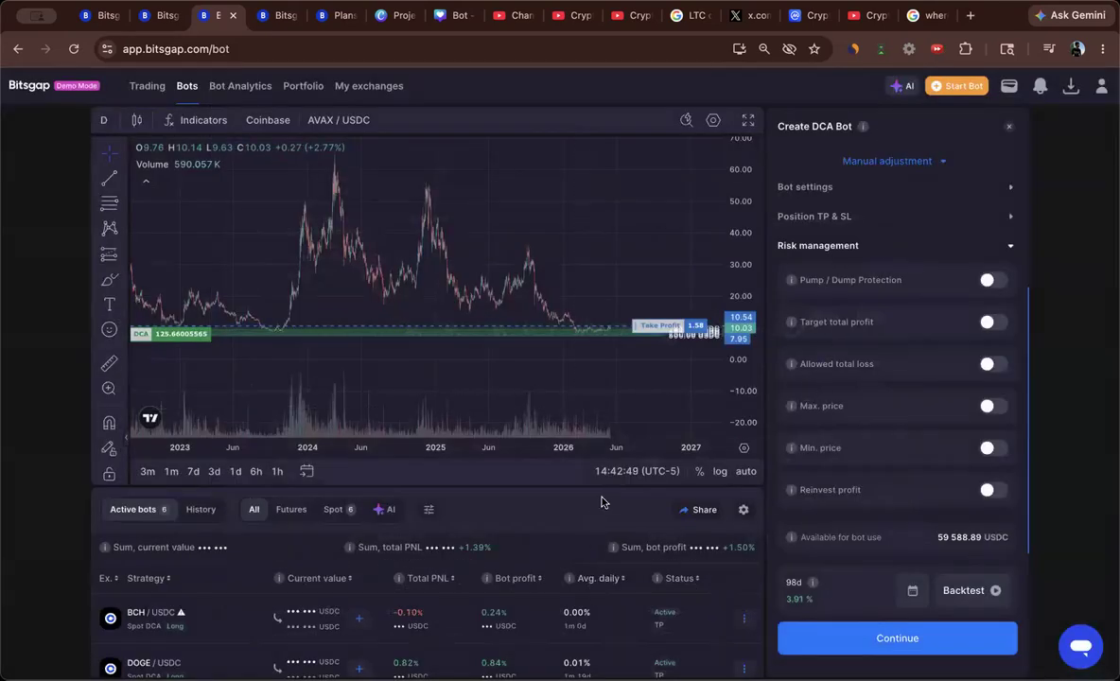
{"action": "scroll", "coordinate": [881, 423], "scroll_direction": "up", "scroll_amount": 5}
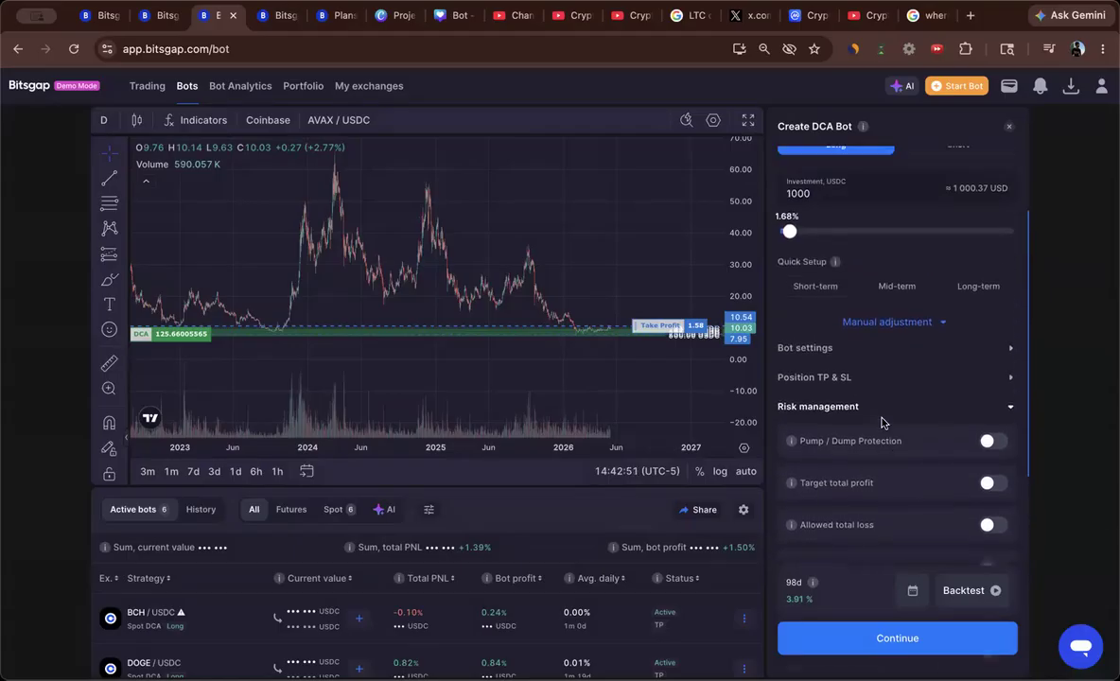
{"action": "scroll", "coordinate": [882, 423], "scroll_direction": "down", "scroll_amount": 1}
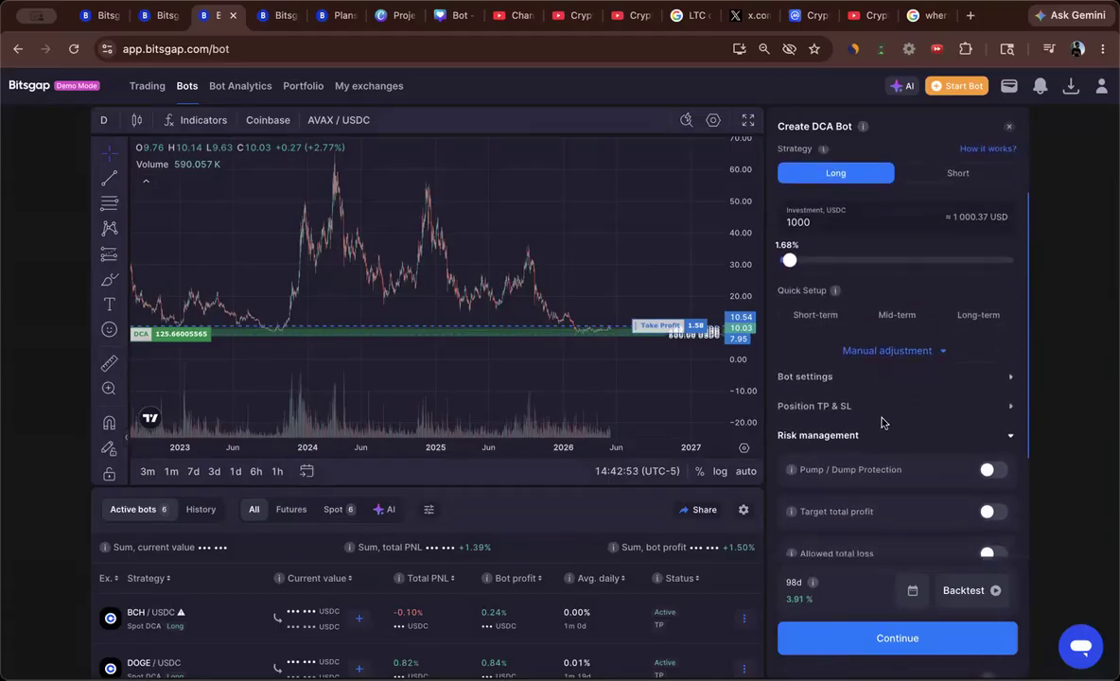
{"action": "left_click", "coordinate": [828, 380]}
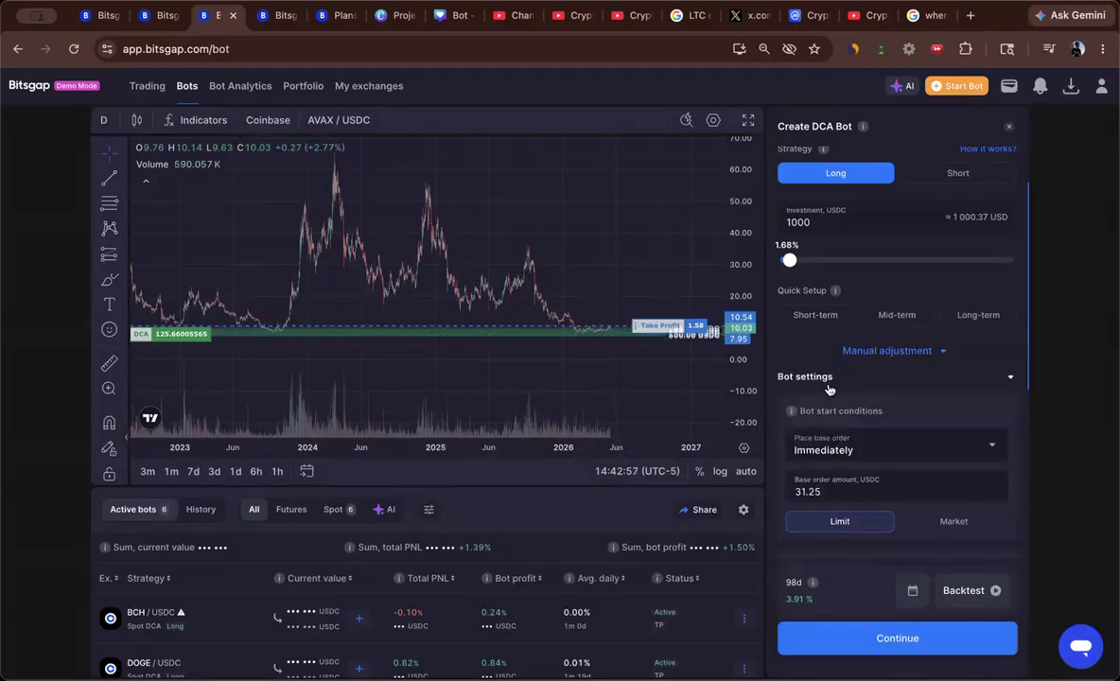
{"action": "scroll", "coordinate": [878, 382], "scroll_direction": "down", "scroll_amount": 5}
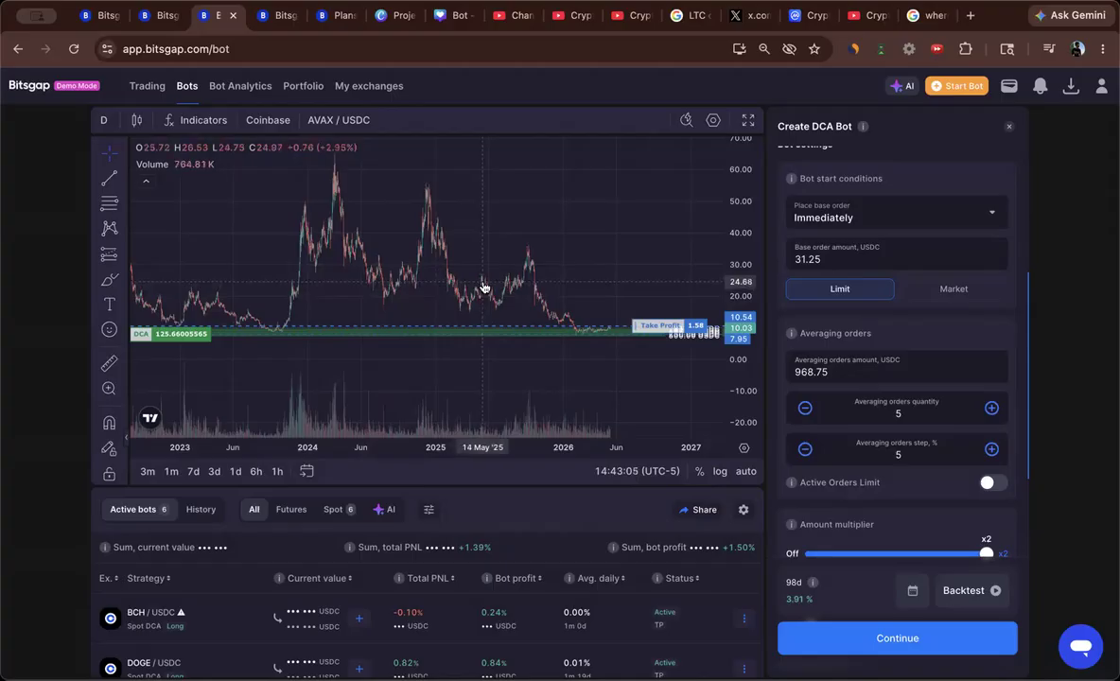
- Measure the price drop from AVAX's mid-May 2025 level down to its recent price range, and remove the measurement
{"action": "left_click", "coordinate": [113, 250]}
{"action": "left_click", "coordinate": [167, 414]}
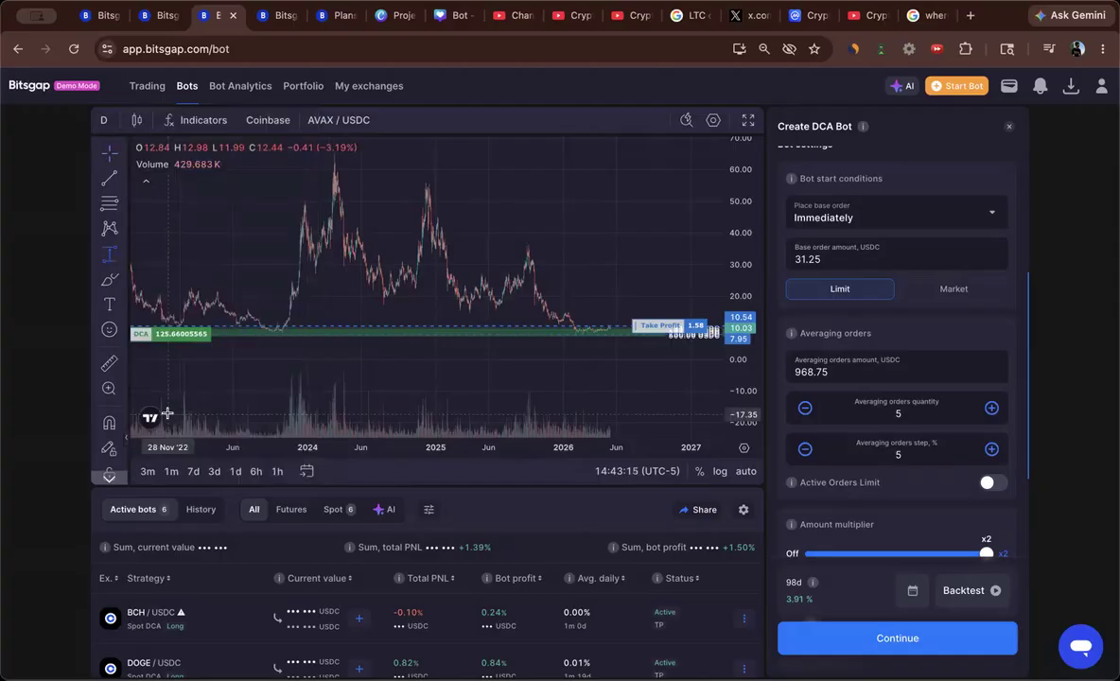
{"action": "left_click", "coordinate": [482, 278]}
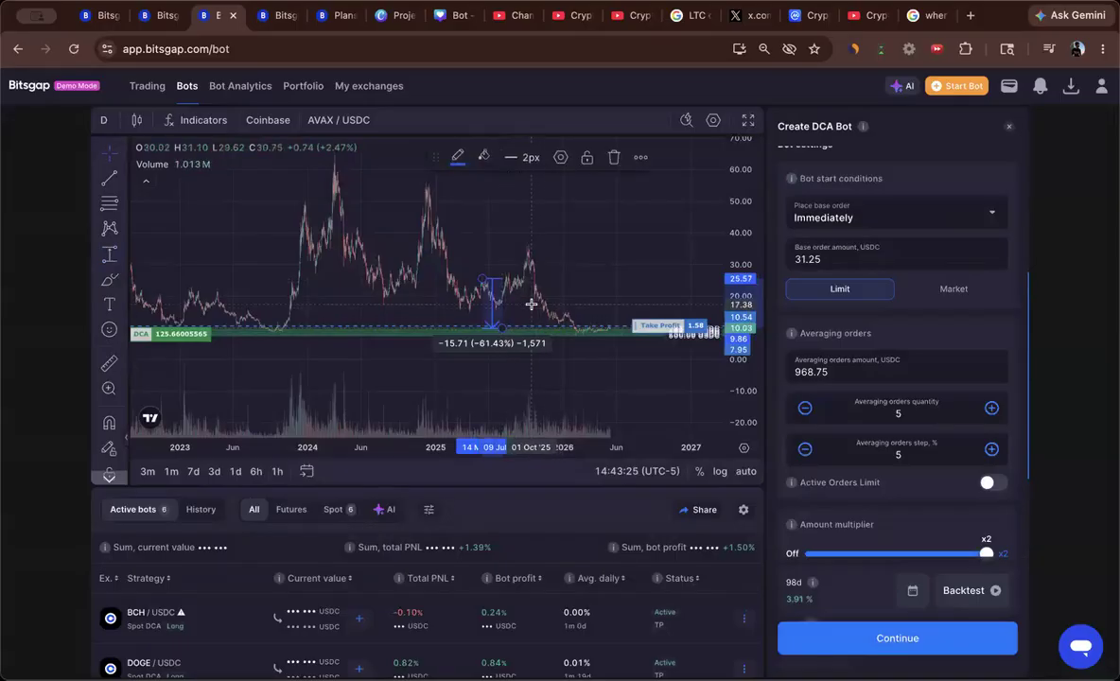
{"action": "key", "text": "Delete"}
- Examine AVAX's daily price decline from 2025 into May 2026 against the DCA order levels
{"action": "left_click_drag", "start_coordinate": [599, 308], "coordinate": [546, 293]}
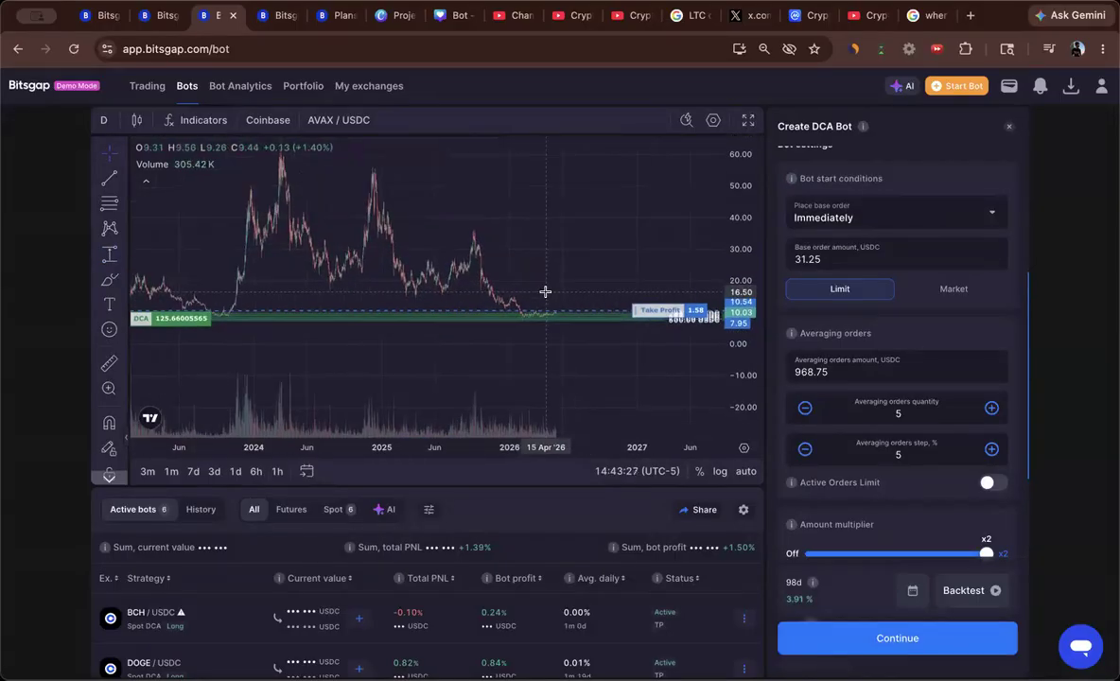
{"action": "left_click_drag", "start_coordinate": [640, 447], "coordinate": [490, 445]}
{"action": "left_click_drag", "start_coordinate": [470, 355], "coordinate": [686, 355]}
{"action": "left_click_drag", "start_coordinate": [586, 359], "coordinate": [741, 256]}
{"action": "left_click_drag", "start_coordinate": [541, 218], "coordinate": [638, 237]}
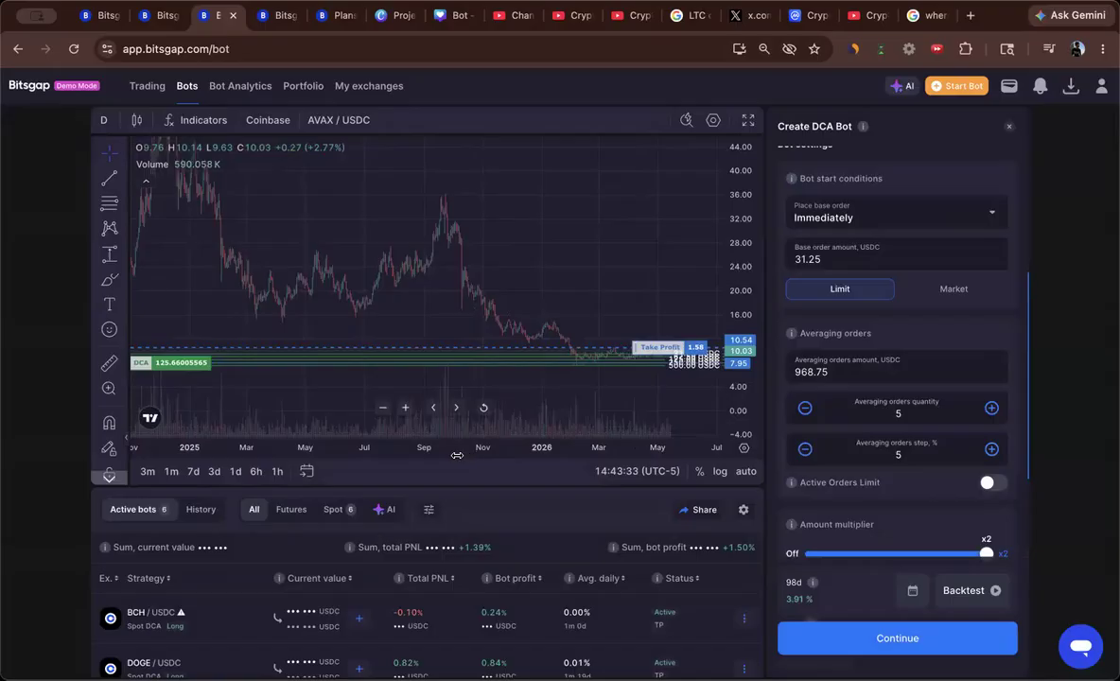
{"action": "left_click_drag", "start_coordinate": [467, 455], "coordinate": [435, 454]}
{"action": "left_click_drag", "start_coordinate": [508, 248], "coordinate": [568, 248]}
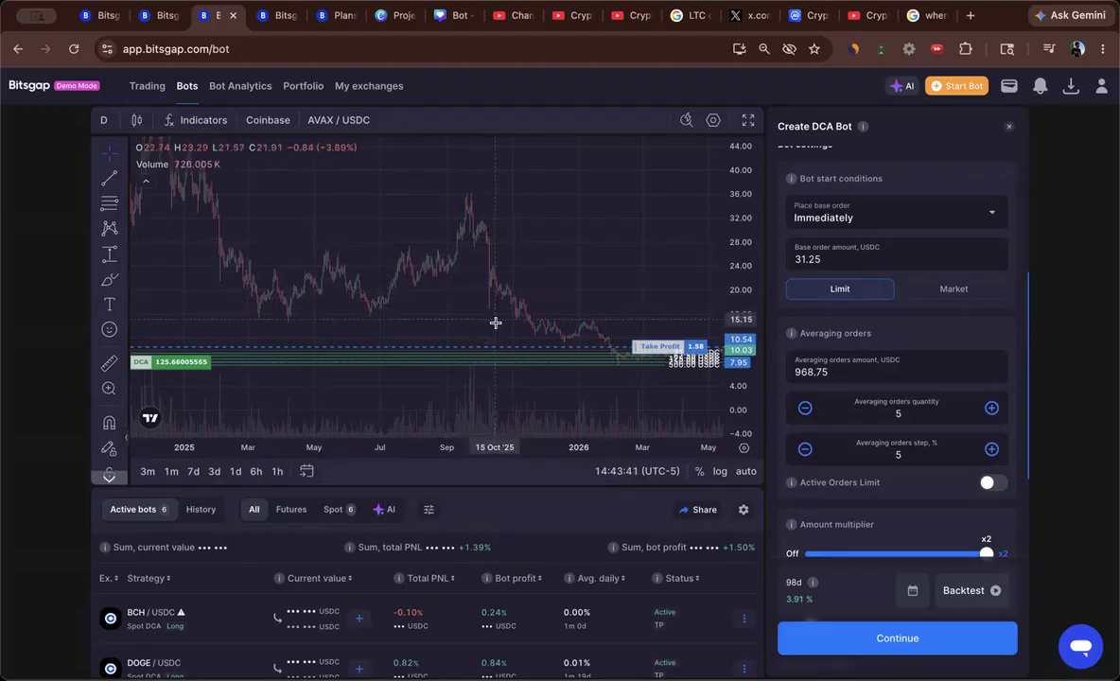
- Backtest the DCA bot over the 365-day period from 15.05.2025 to 14.05.2026
{"action": "left_click", "coordinate": [911, 591]}
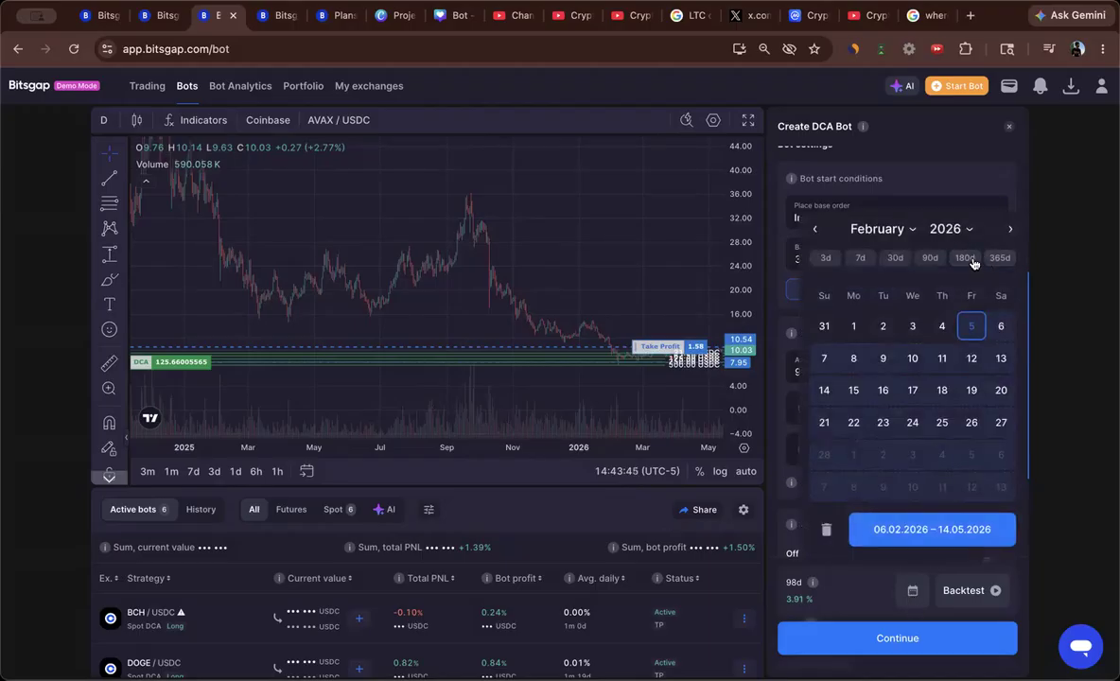
{"action": "left_click", "coordinate": [967, 259]}
{"action": "left_click", "coordinate": [997, 259]}
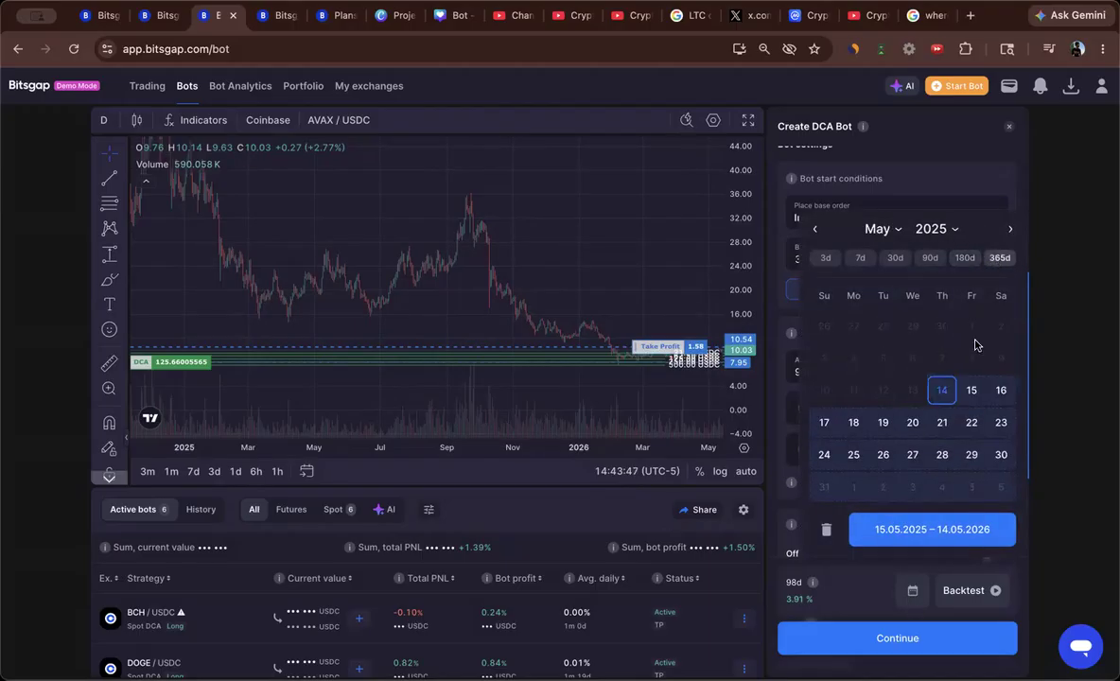
{"action": "left_click", "coordinate": [932, 530]}
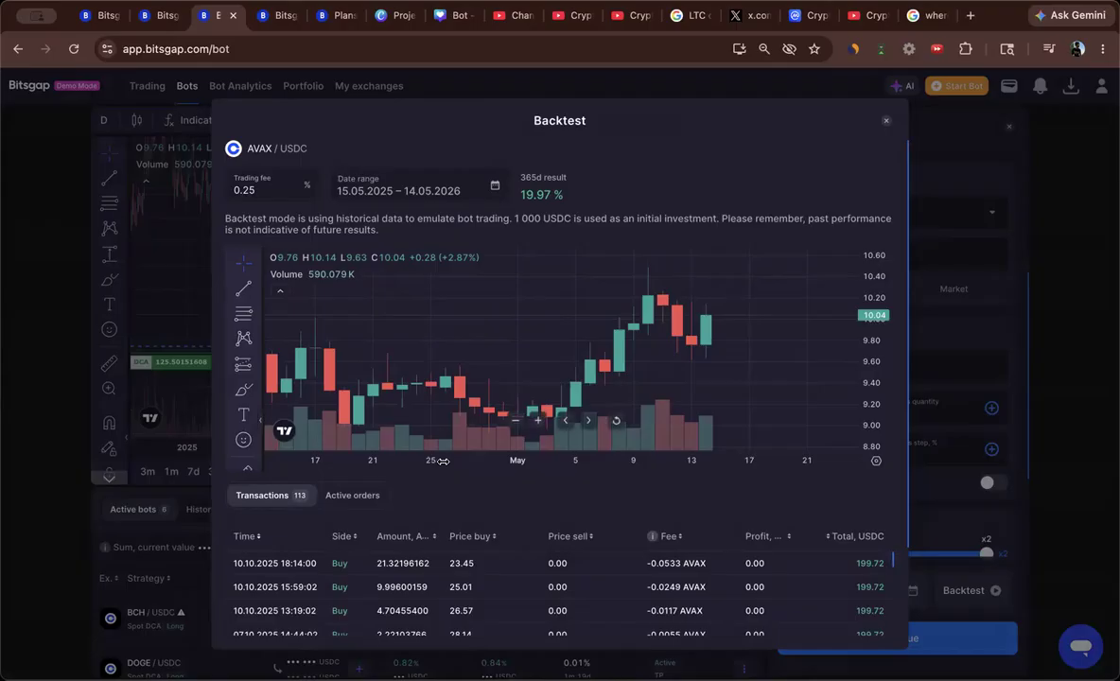
- Examine the 365-day backtest's trades across the chart up to the 10 October 2025 drop, and close the results
{"action": "left_click_drag", "start_coordinate": [443, 460], "coordinate": [692, 457]}
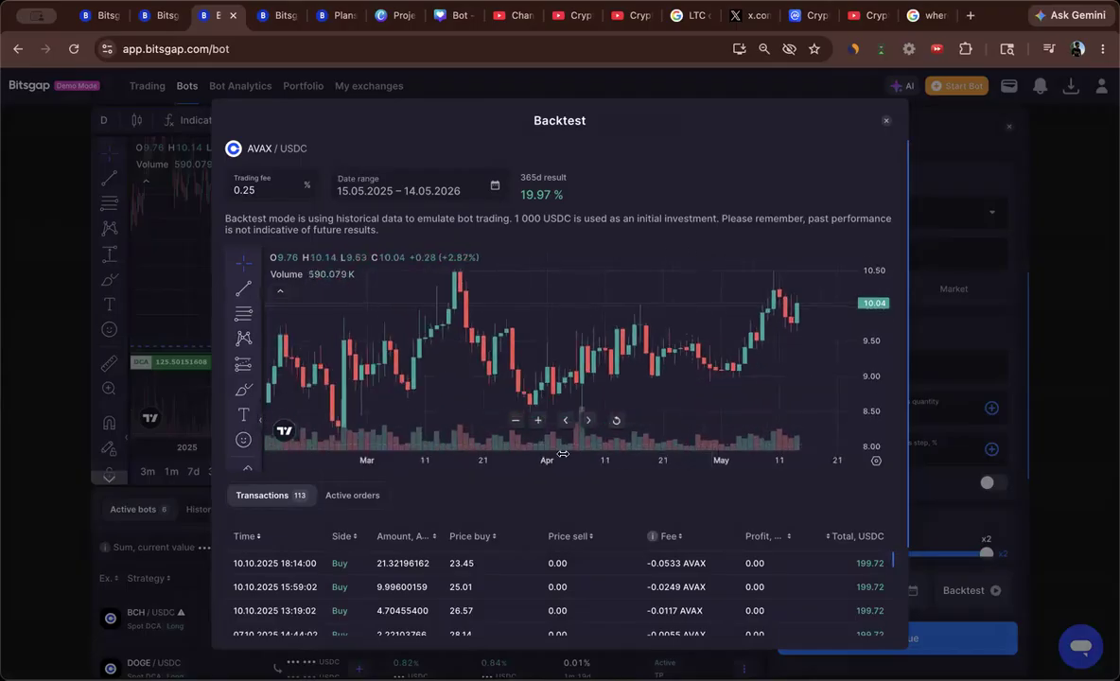
{"action": "left_click_drag", "start_coordinate": [606, 459], "coordinate": [765, 460]}
{"action": "left_click_drag", "start_coordinate": [491, 461], "coordinate": [719, 460]}
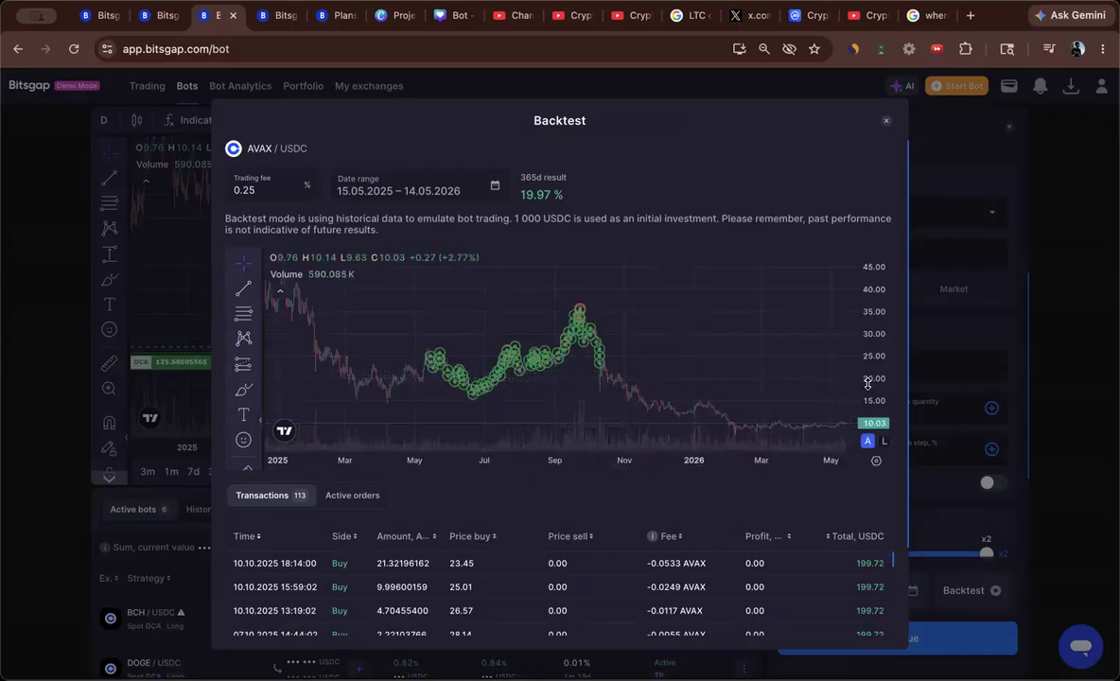
{"action": "left_click_drag", "start_coordinate": [864, 383], "coordinate": [867, 277]}
{"action": "left_click_drag", "start_coordinate": [735, 302], "coordinate": [739, 245]}
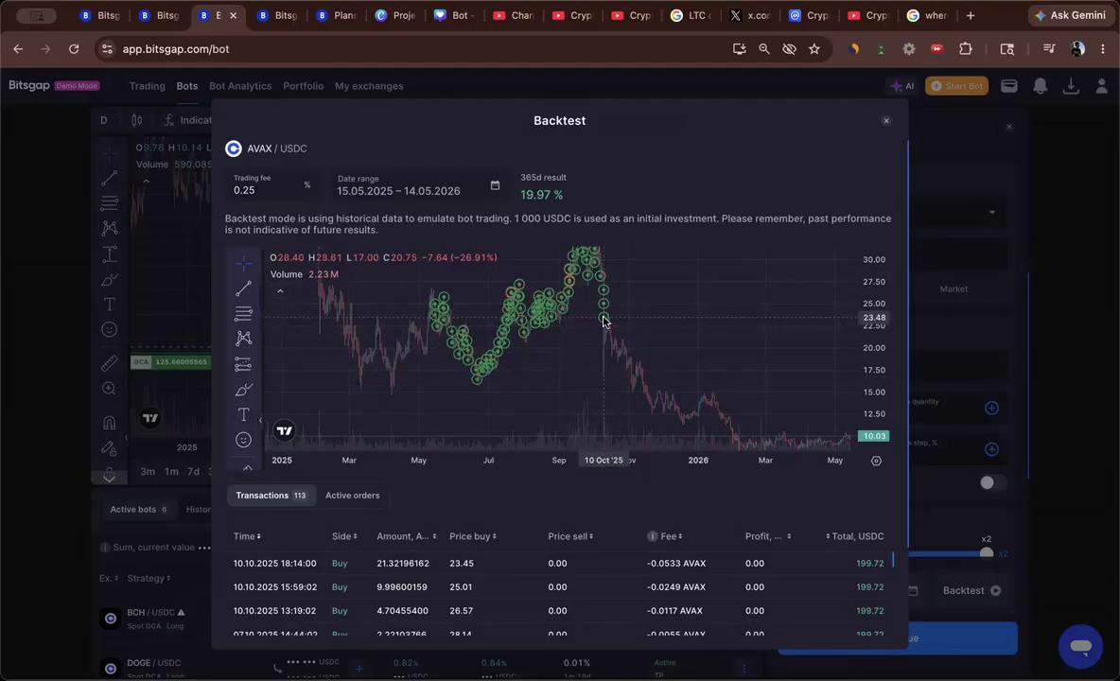
{"action": "left_click", "coordinate": [885, 120]}
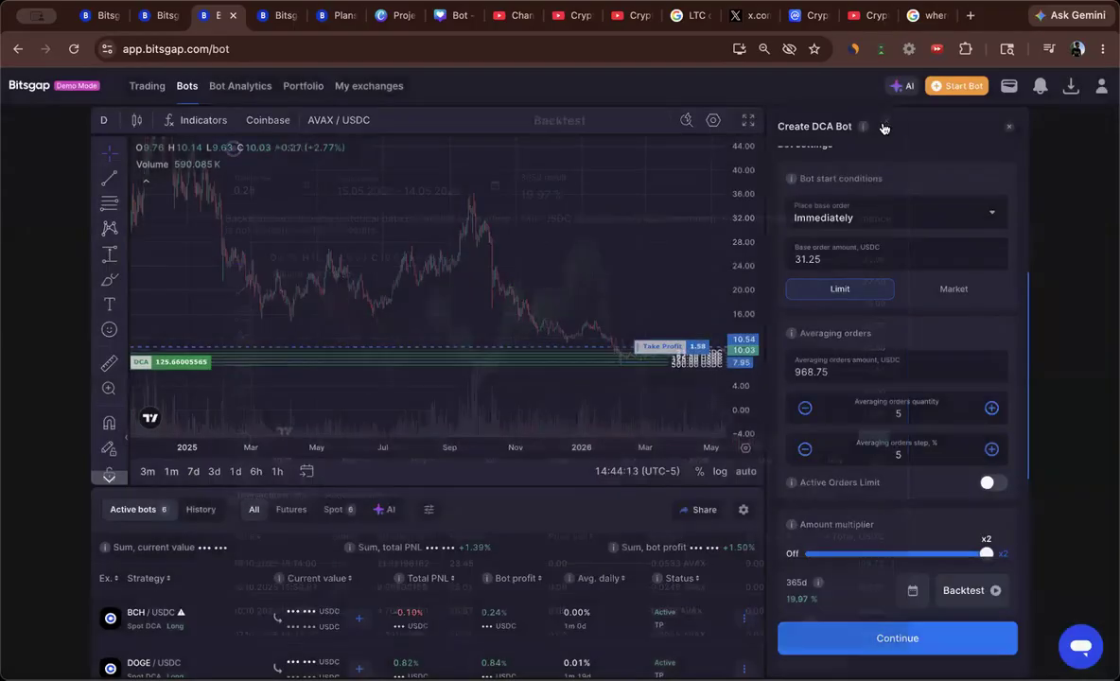
- Set the averaging orders step to 15%, rerun the 365-day backtest and inspect its buys from October 2025 to February 2026
{"action": "type", "text": "15"}
{"action": "left_click", "coordinate": [972, 586]}
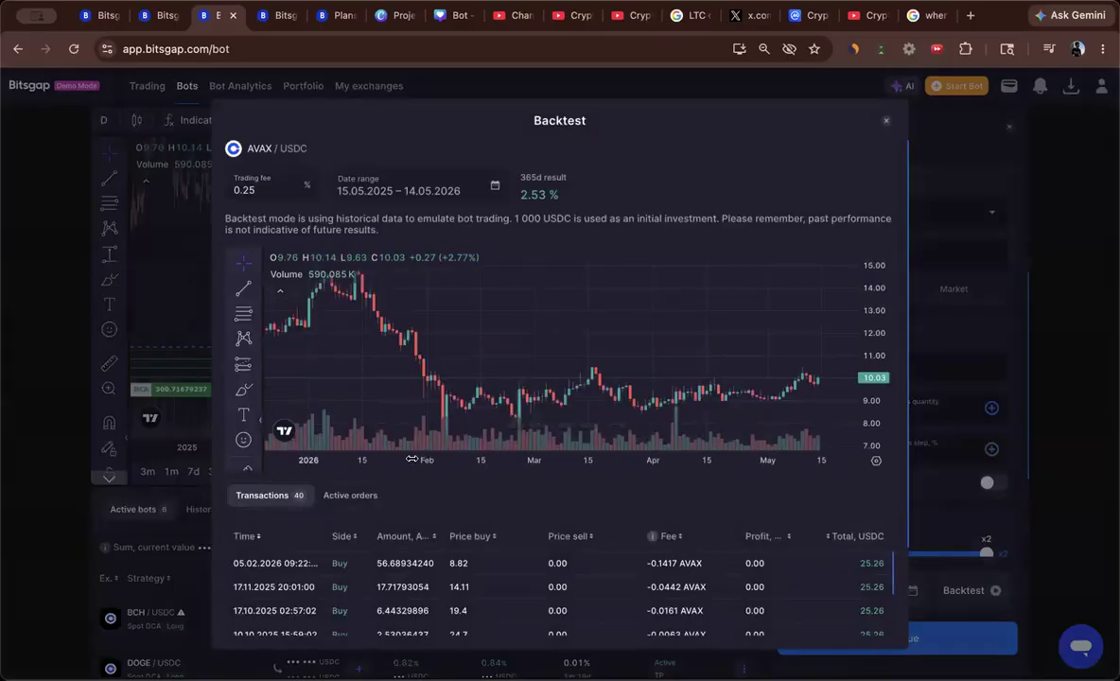
{"action": "left_click_drag", "start_coordinate": [412, 459], "coordinate": [646, 472]}
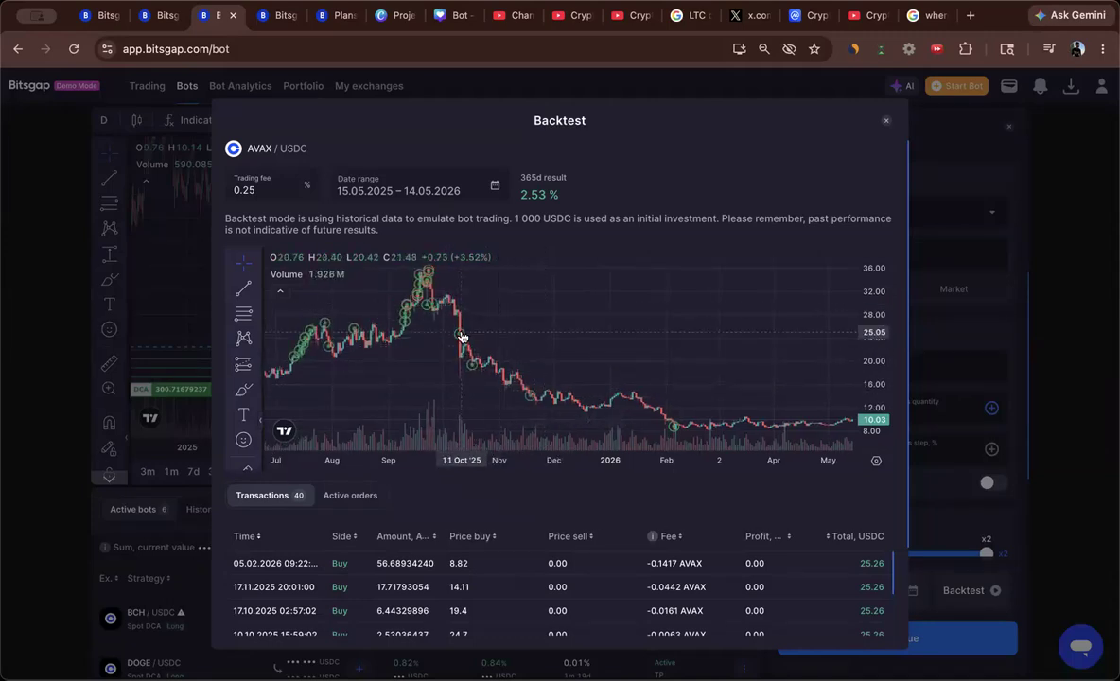
{"action": "left_click", "coordinate": [888, 122]}
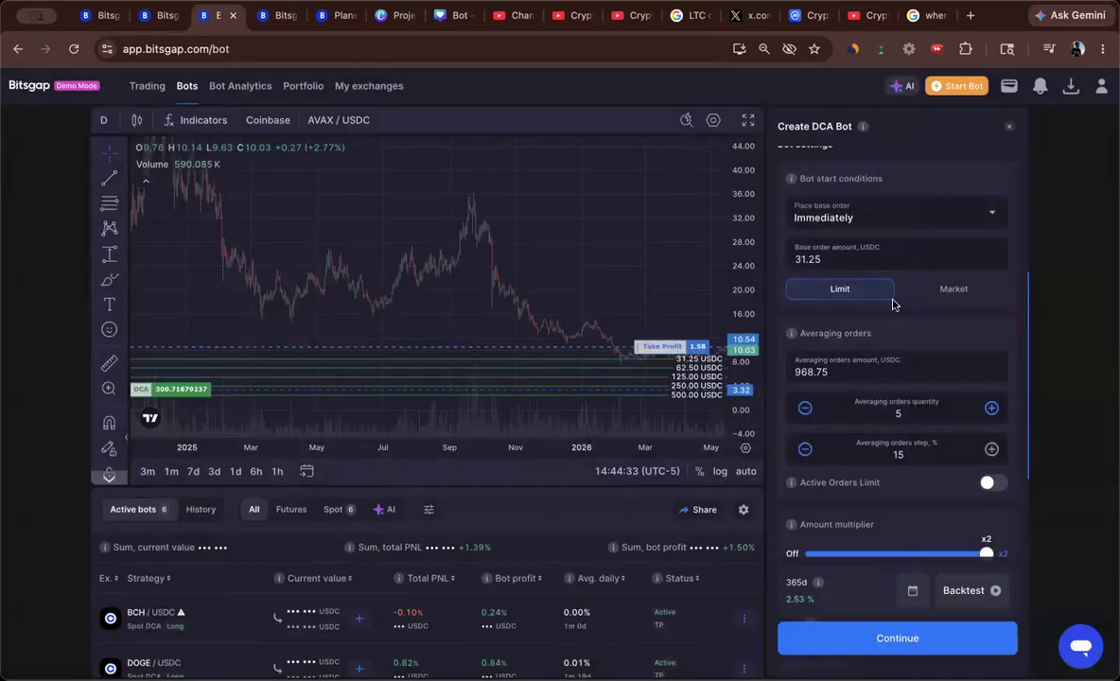
- Restore the averaging orders step to 5% and check the order levels on the chart
{"action": "scroll", "coordinate": [903, 303], "scroll_direction": "down", "scroll_amount": 3}
{"action": "scroll", "coordinate": [913, 369], "scroll_direction": "up", "scroll_amount": 2}
{"action": "left_click_drag", "start_coordinate": [911, 386], "coordinate": [826, 386]}
{"action": "type", "text": "5"}
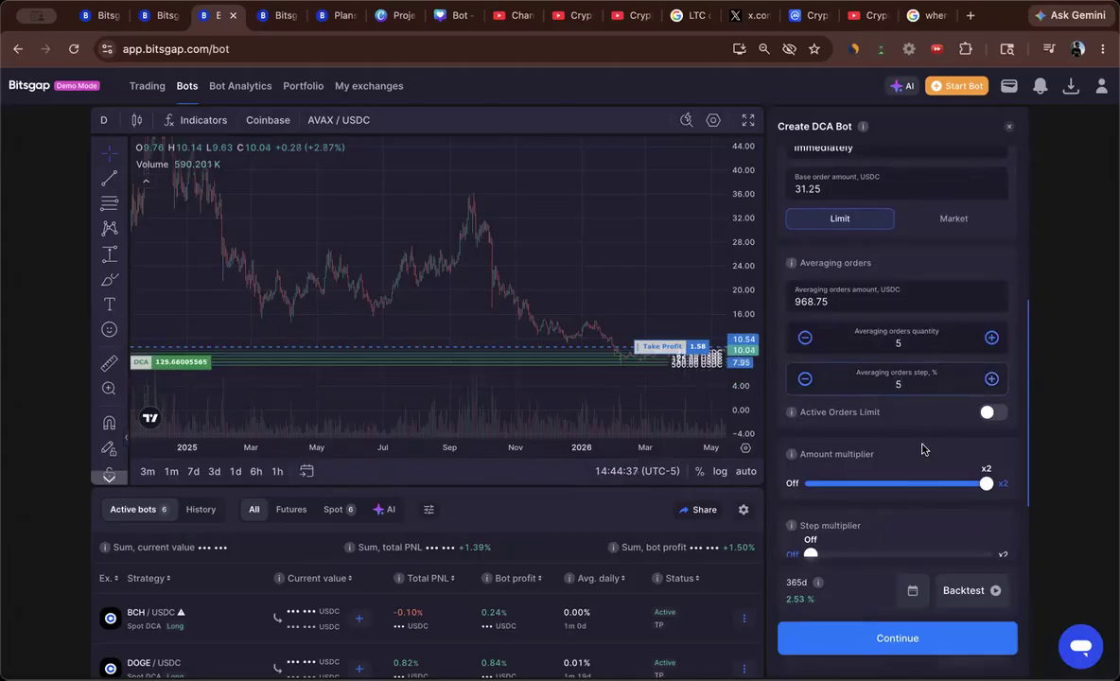
{"action": "left_click_drag", "start_coordinate": [674, 381], "coordinate": [600, 380]}
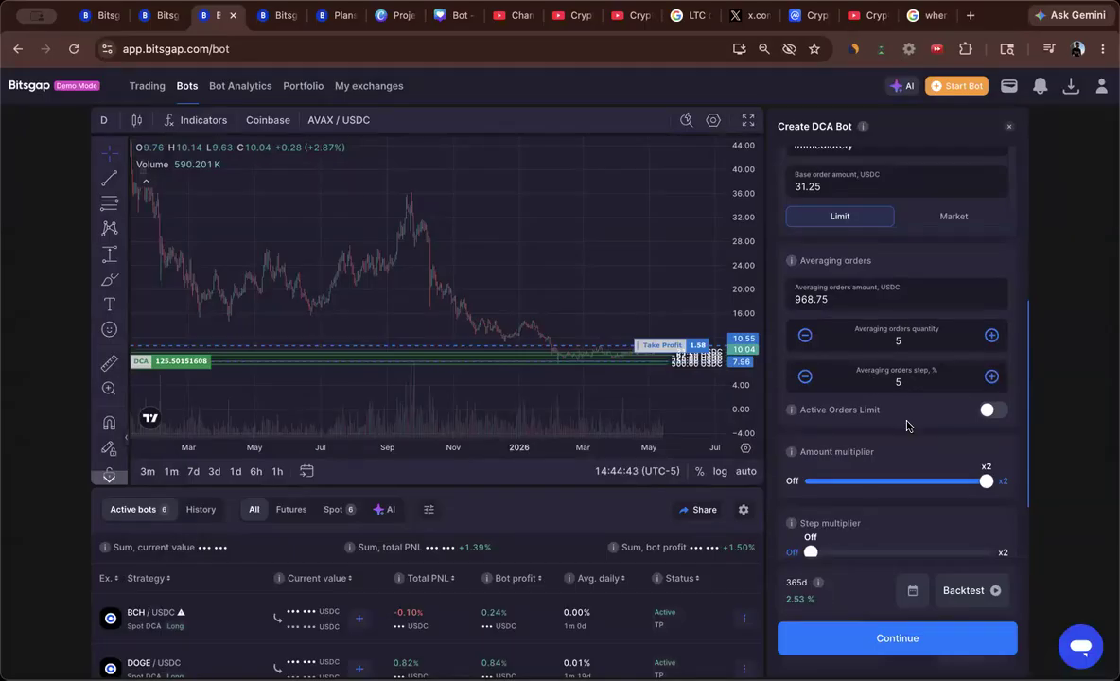
- Review the DCA bot's position take-profit settings and compare the take-profit and order levels with recent prices
{"action": "scroll", "coordinate": [906, 425], "scroll_direction": "down", "scroll_amount": 3}
{"action": "left_click", "coordinate": [865, 461]}
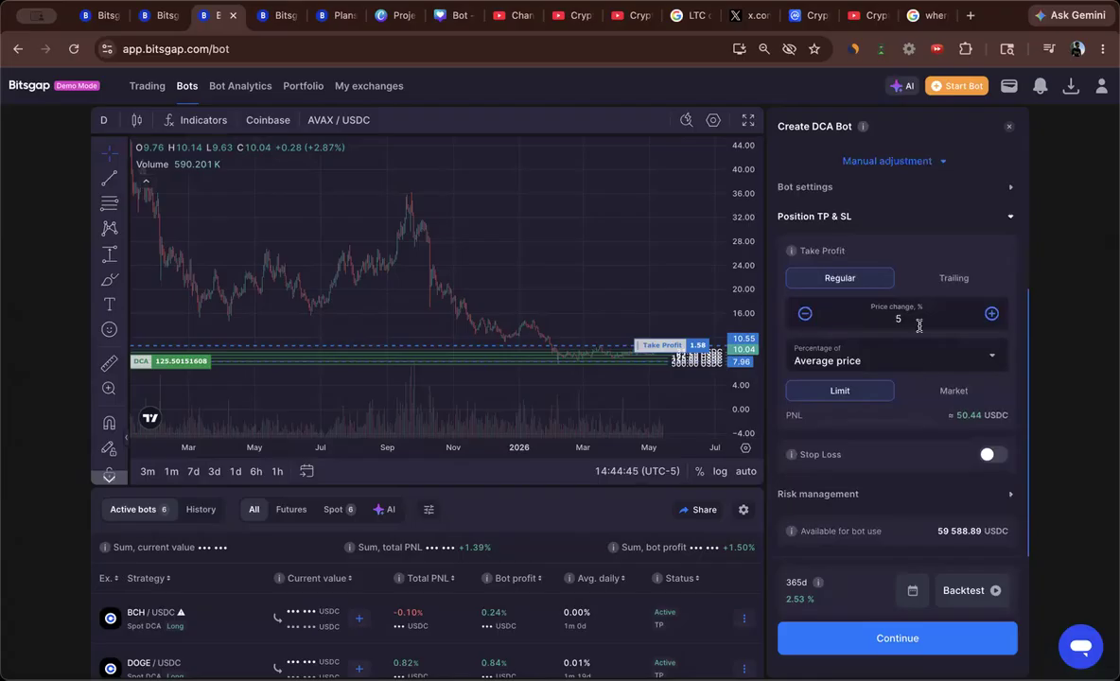
{"action": "left_click_drag", "start_coordinate": [717, 314], "coordinate": [671, 208]}
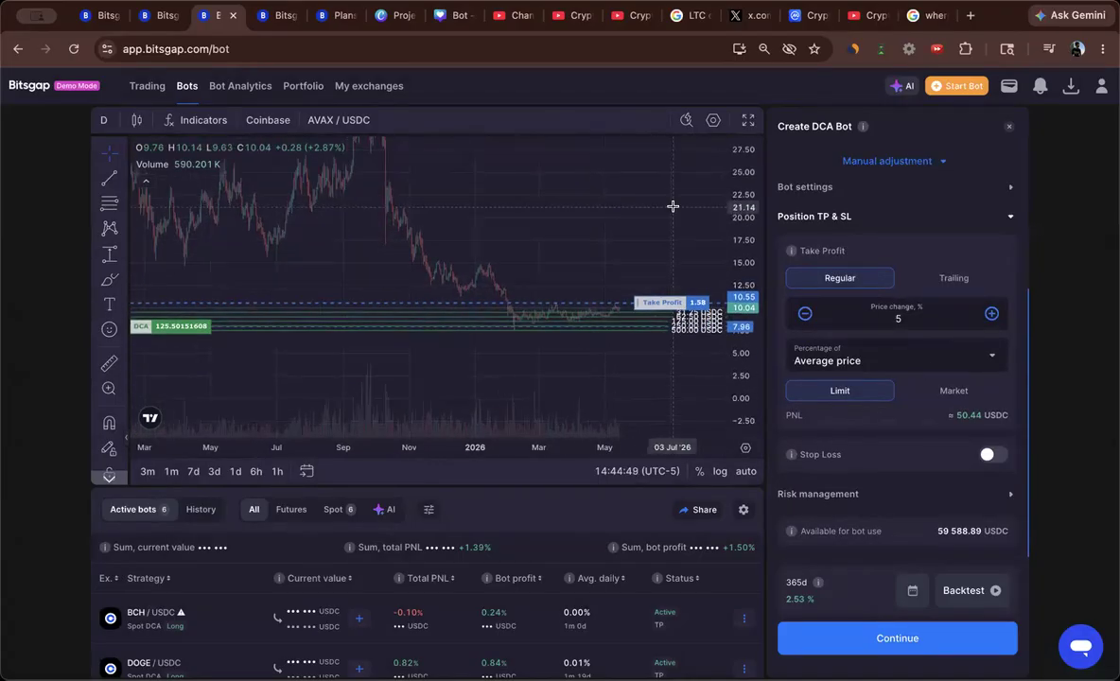
{"action": "left_click_drag", "start_coordinate": [744, 250], "coordinate": [744, 172]}
{"action": "left_click_drag", "start_coordinate": [635, 230], "coordinate": [645, 254]}
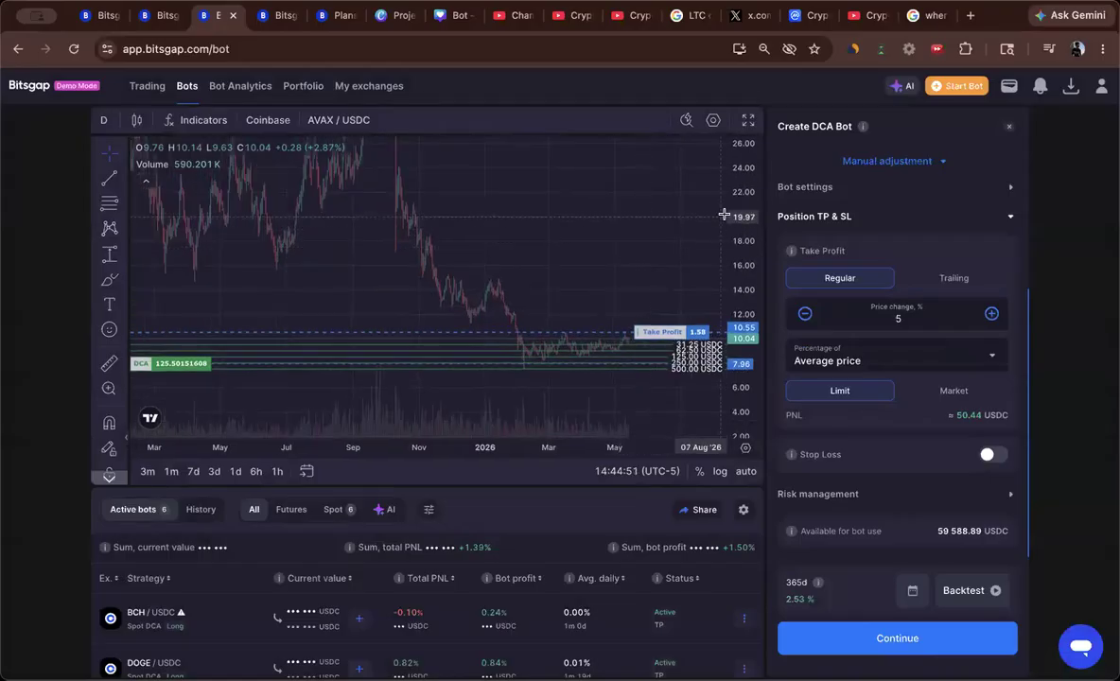
- Return to the AVAX/USDT grid bot and examine its low-to-high price range on the chart
{"action": "left_click", "coordinate": [152, 17]}
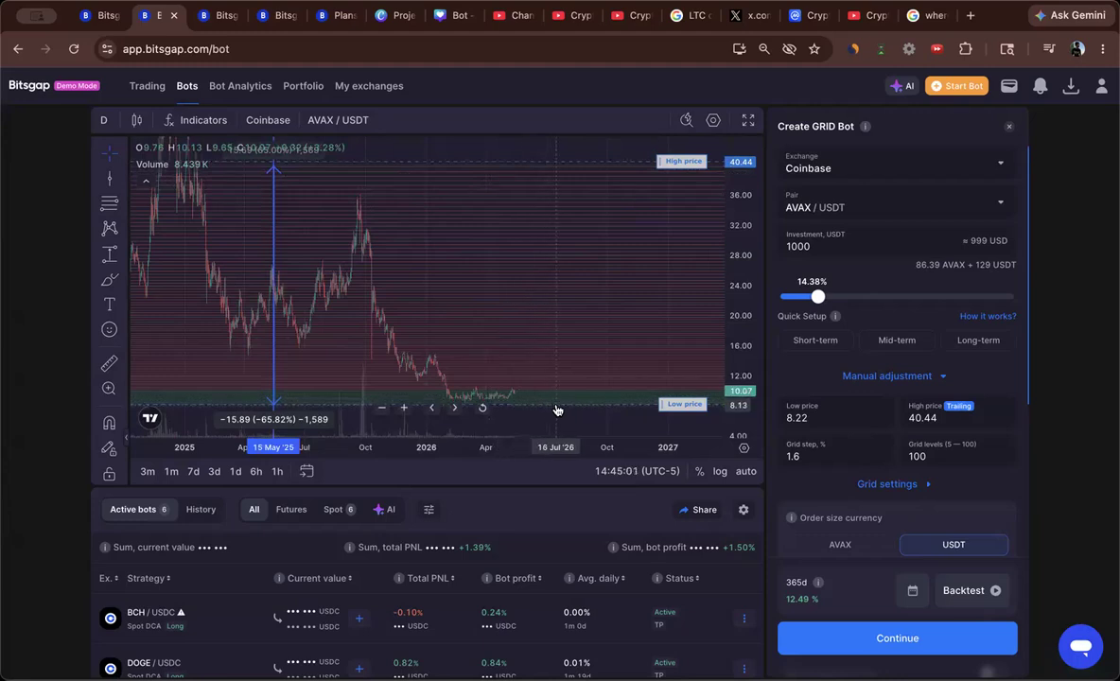
{"action": "mouse_move", "coordinate": [666, 314]}
{"action": "left_mouse_down"}
{"action": "mouse_move", "coordinate": [664, 276]}
{"action": "mouse_move", "coordinate": [664, 306]}
{"action": "left_mouse_up"}
{"action": "left_click_drag", "start_coordinate": [735, 274], "coordinate": [735, 292]}
{"action": "left_click_drag", "start_coordinate": [661, 286], "coordinate": [663, 303]}
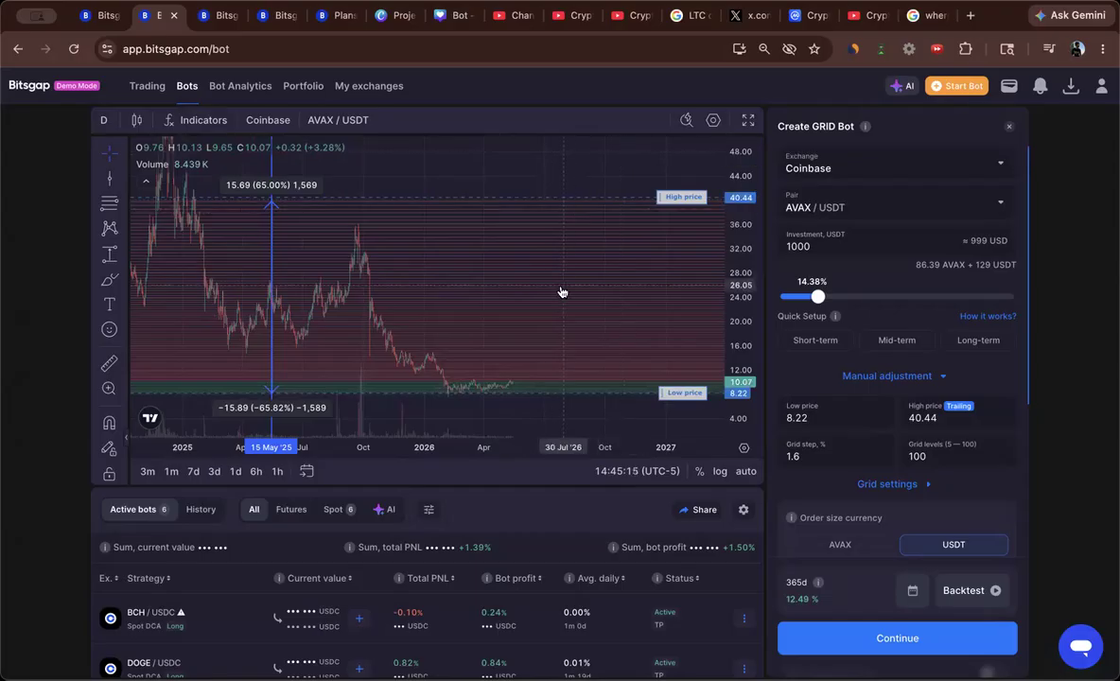
- Set the grid bot to 50 grid levels, run the 365-day backtest and inspect its trades
{"action": "double_click", "coordinate": [967, 458]}
{"action": "type", "text": "50"}
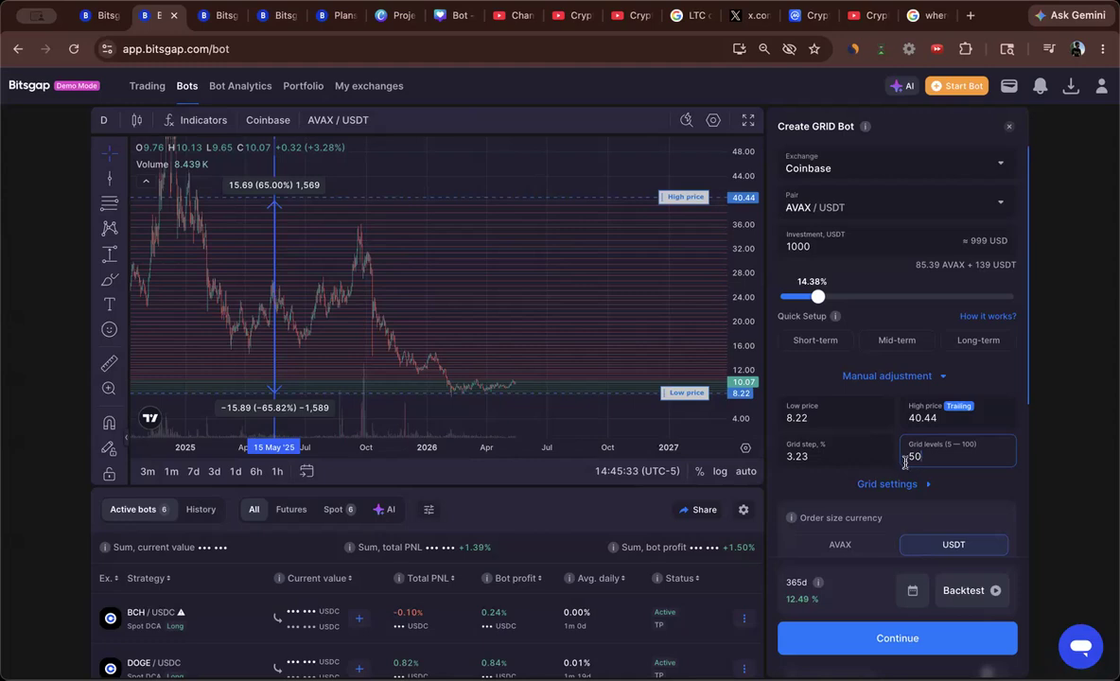
{"action": "left_click", "coordinate": [980, 592]}
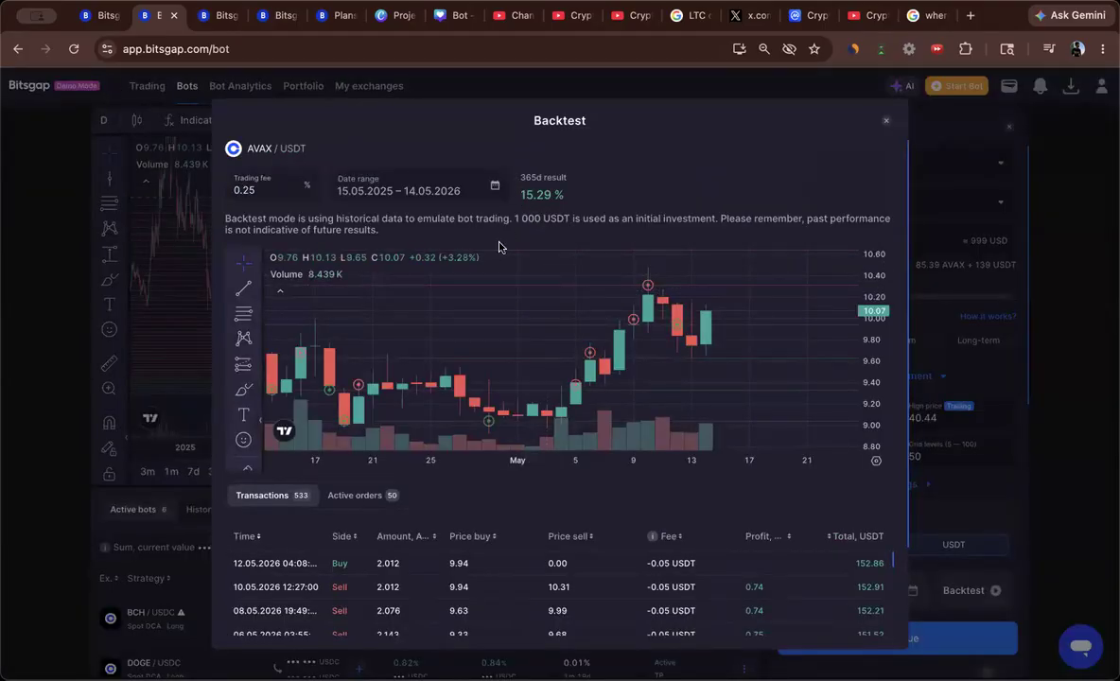
{"action": "scroll", "coordinate": [616, 460], "scroll_direction": "down", "scroll_amount": 5}
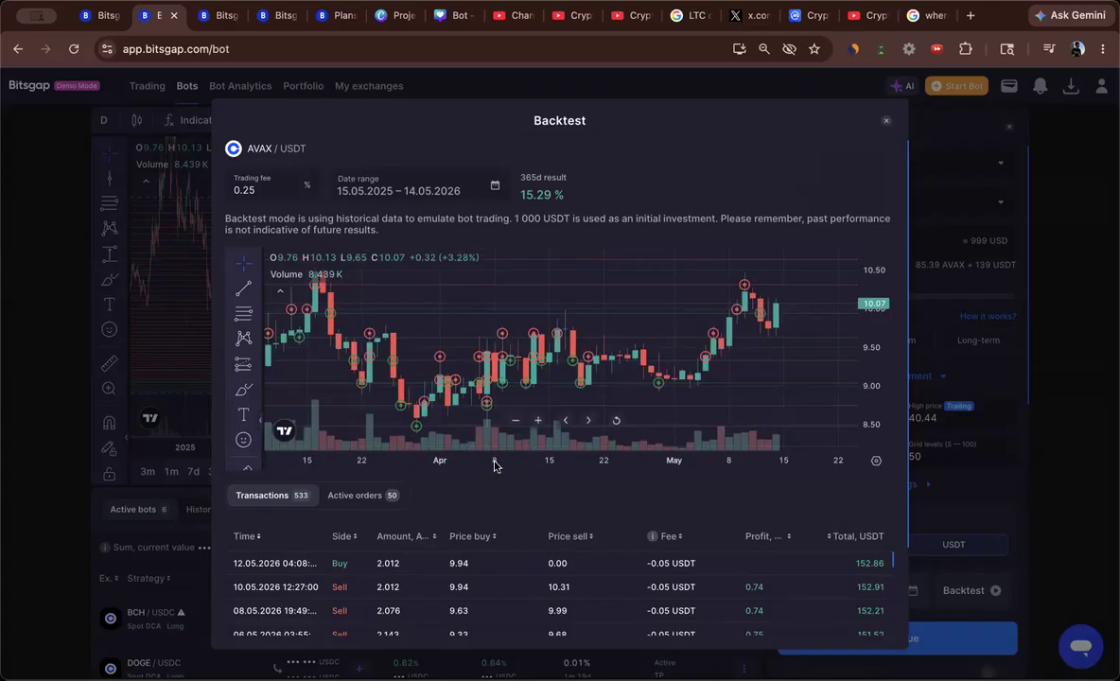
{"action": "scroll", "coordinate": [450, 461], "scroll_direction": "down", "scroll_amount": 3}
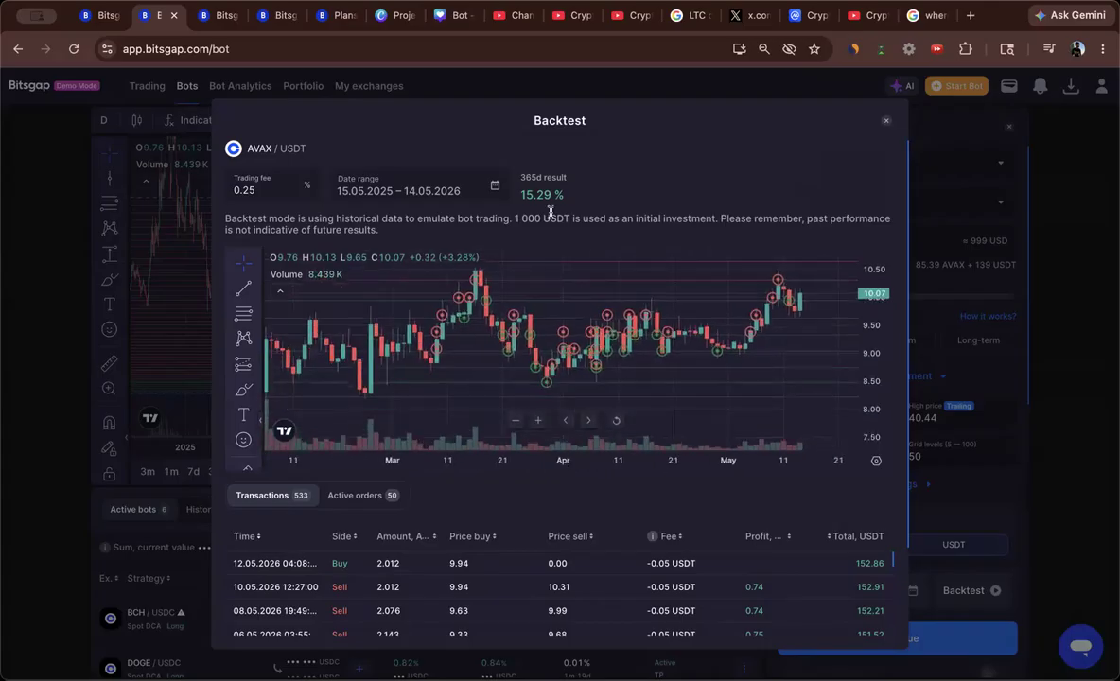
{"action": "left_click", "coordinate": [887, 123]}
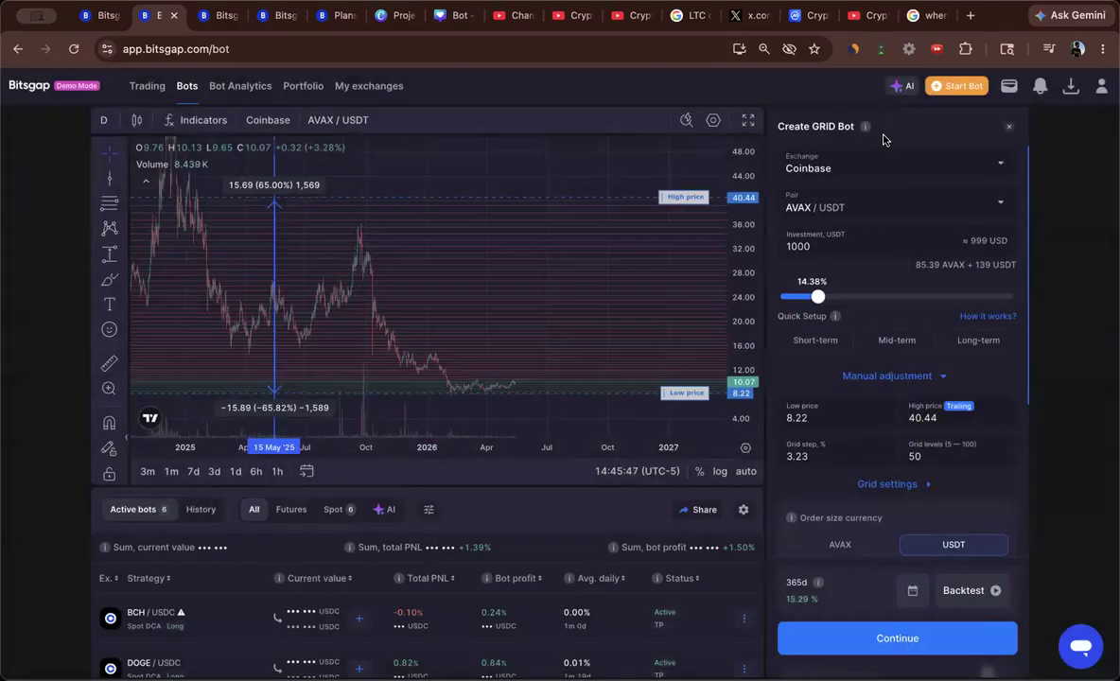
- Restore the grid bot to 100 grid levels and rerun the 365-day backtest
{"action": "double_click", "coordinate": [937, 454]}
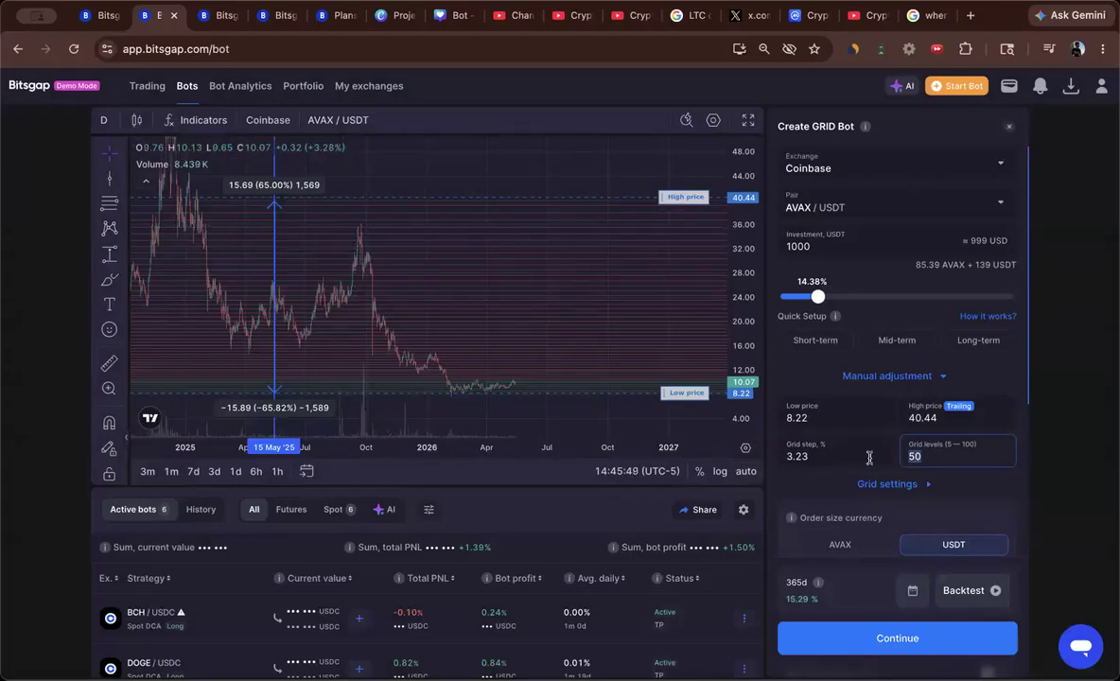
{"action": "type", "text": "100"}
{"action": "left_click", "coordinate": [983, 594]}
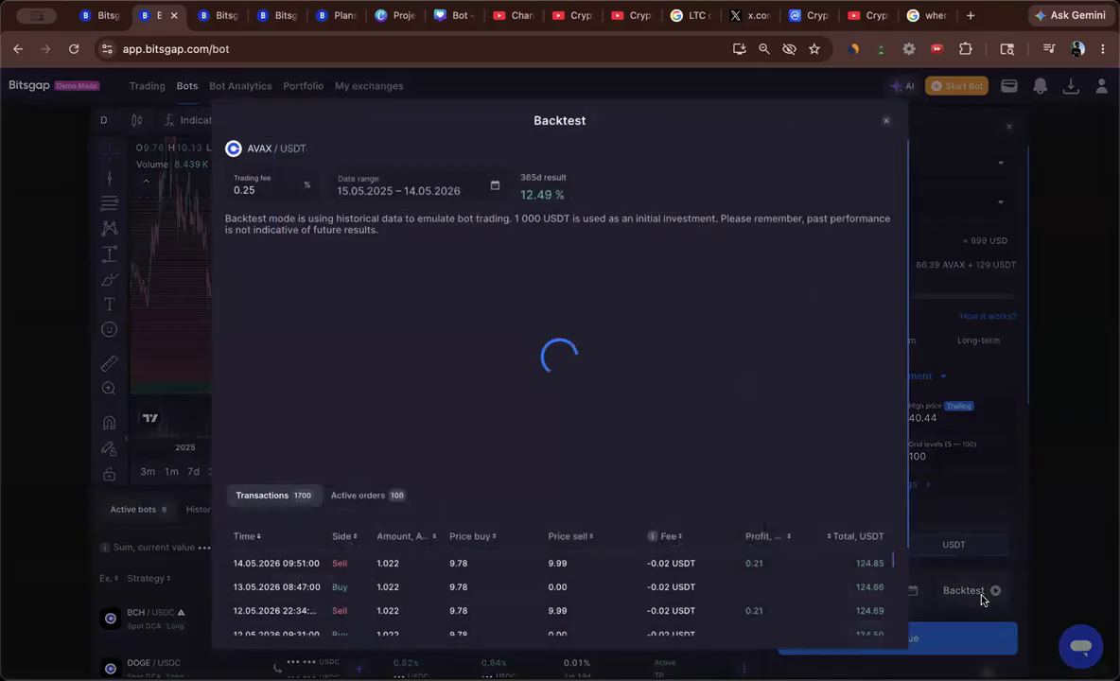
- Examine the 100-level backtest's buys and sells from December 2025 through May 2026, and close the results
{"action": "left_click_drag", "start_coordinate": [530, 350], "coordinate": [620, 350]}
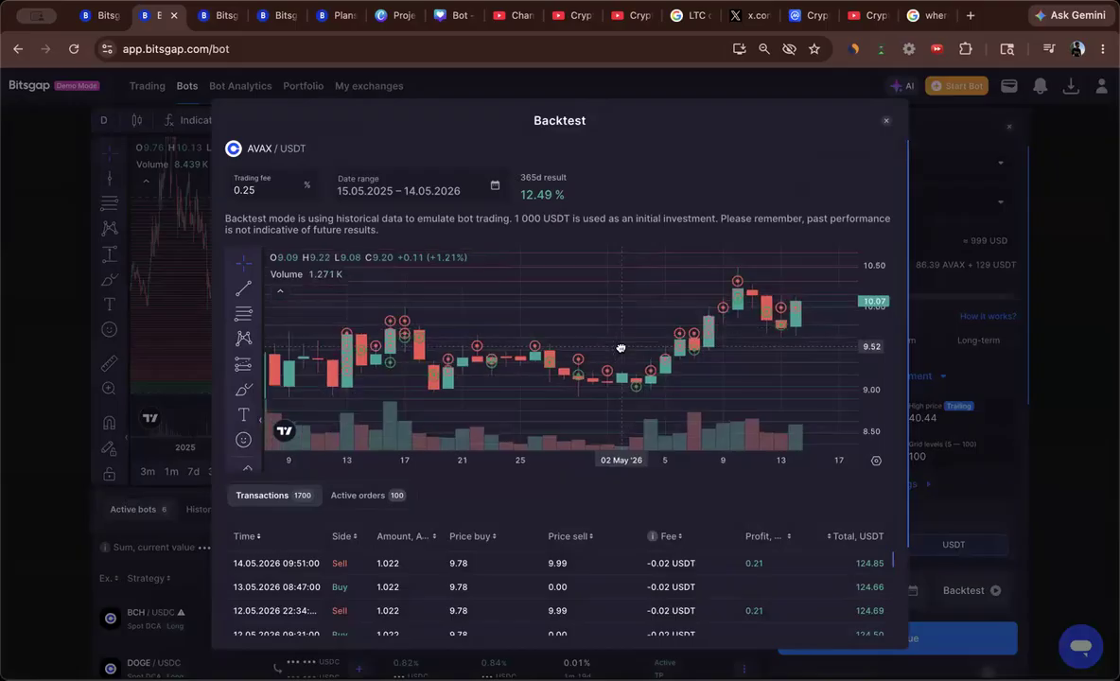
{"action": "left_click_drag", "start_coordinate": [528, 457], "coordinate": [715, 455]}
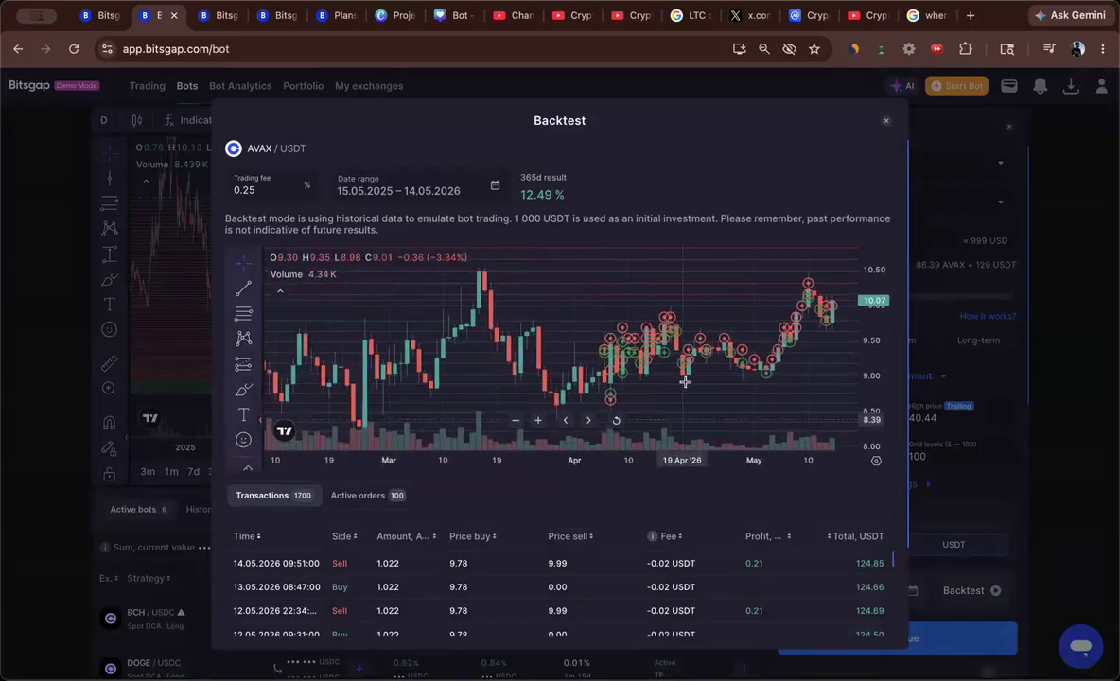
{"action": "left_click_drag", "start_coordinate": [714, 317], "coordinate": [617, 318]}
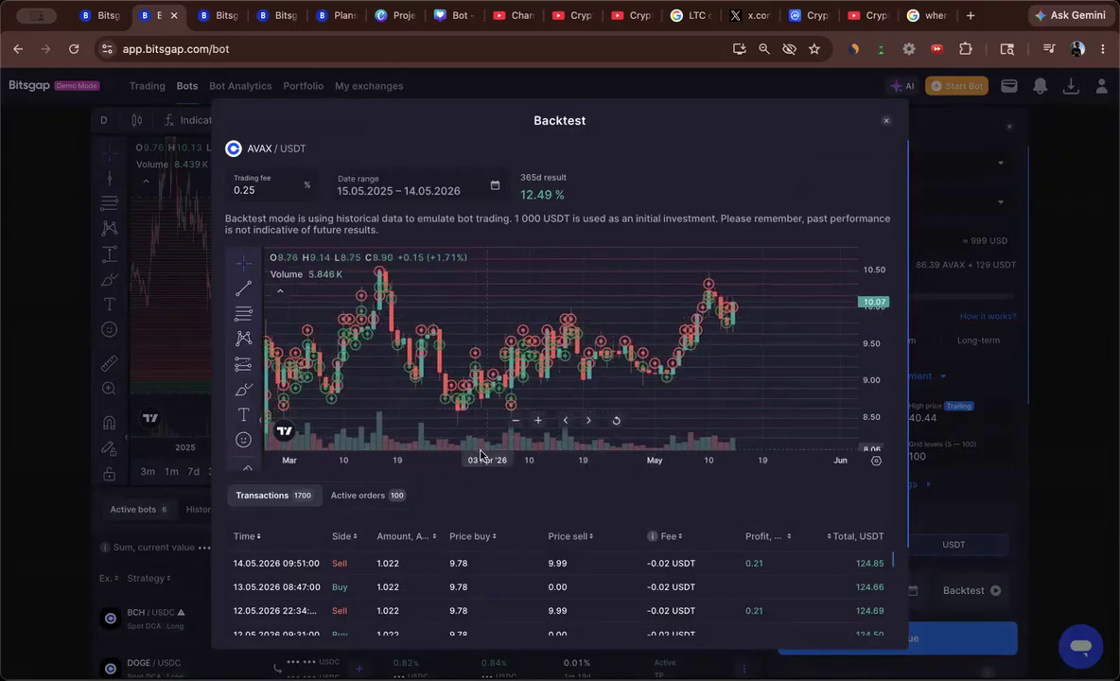
{"action": "left_click_drag", "start_coordinate": [472, 461], "coordinate": [673, 463]}
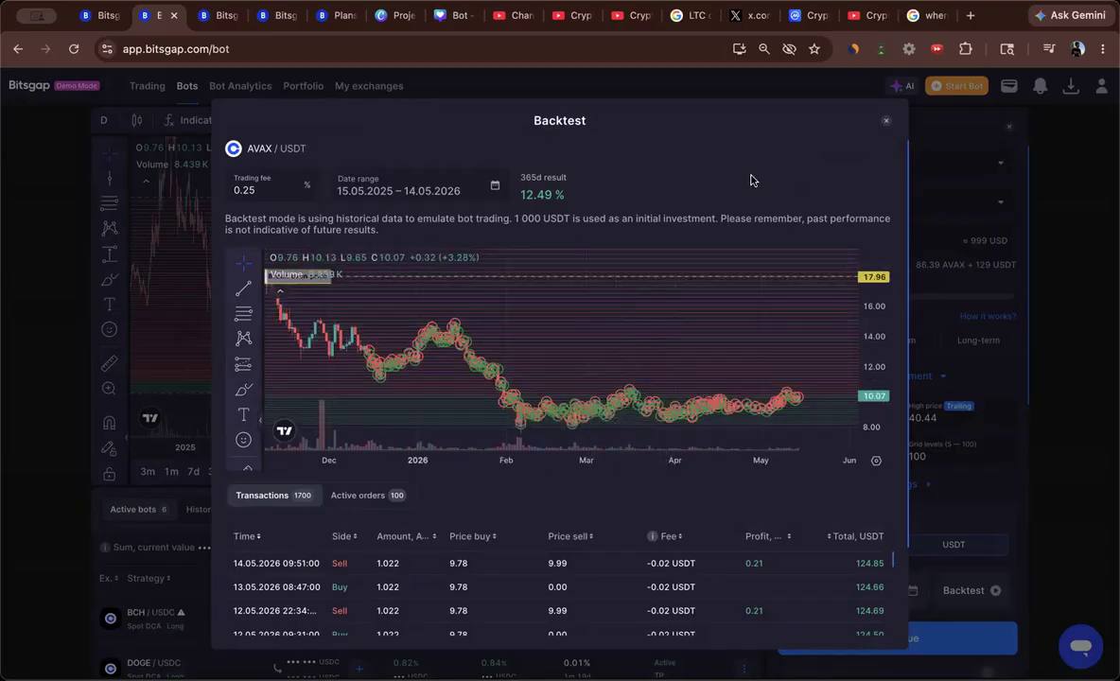
{"action": "left_click", "coordinate": [886, 122]}
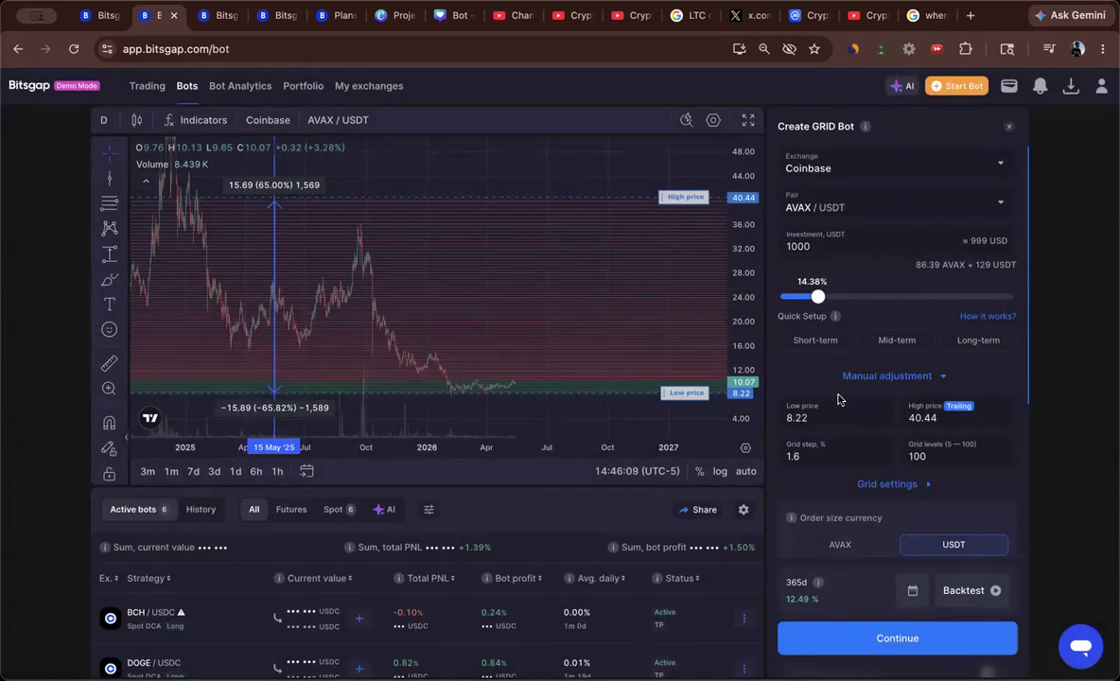